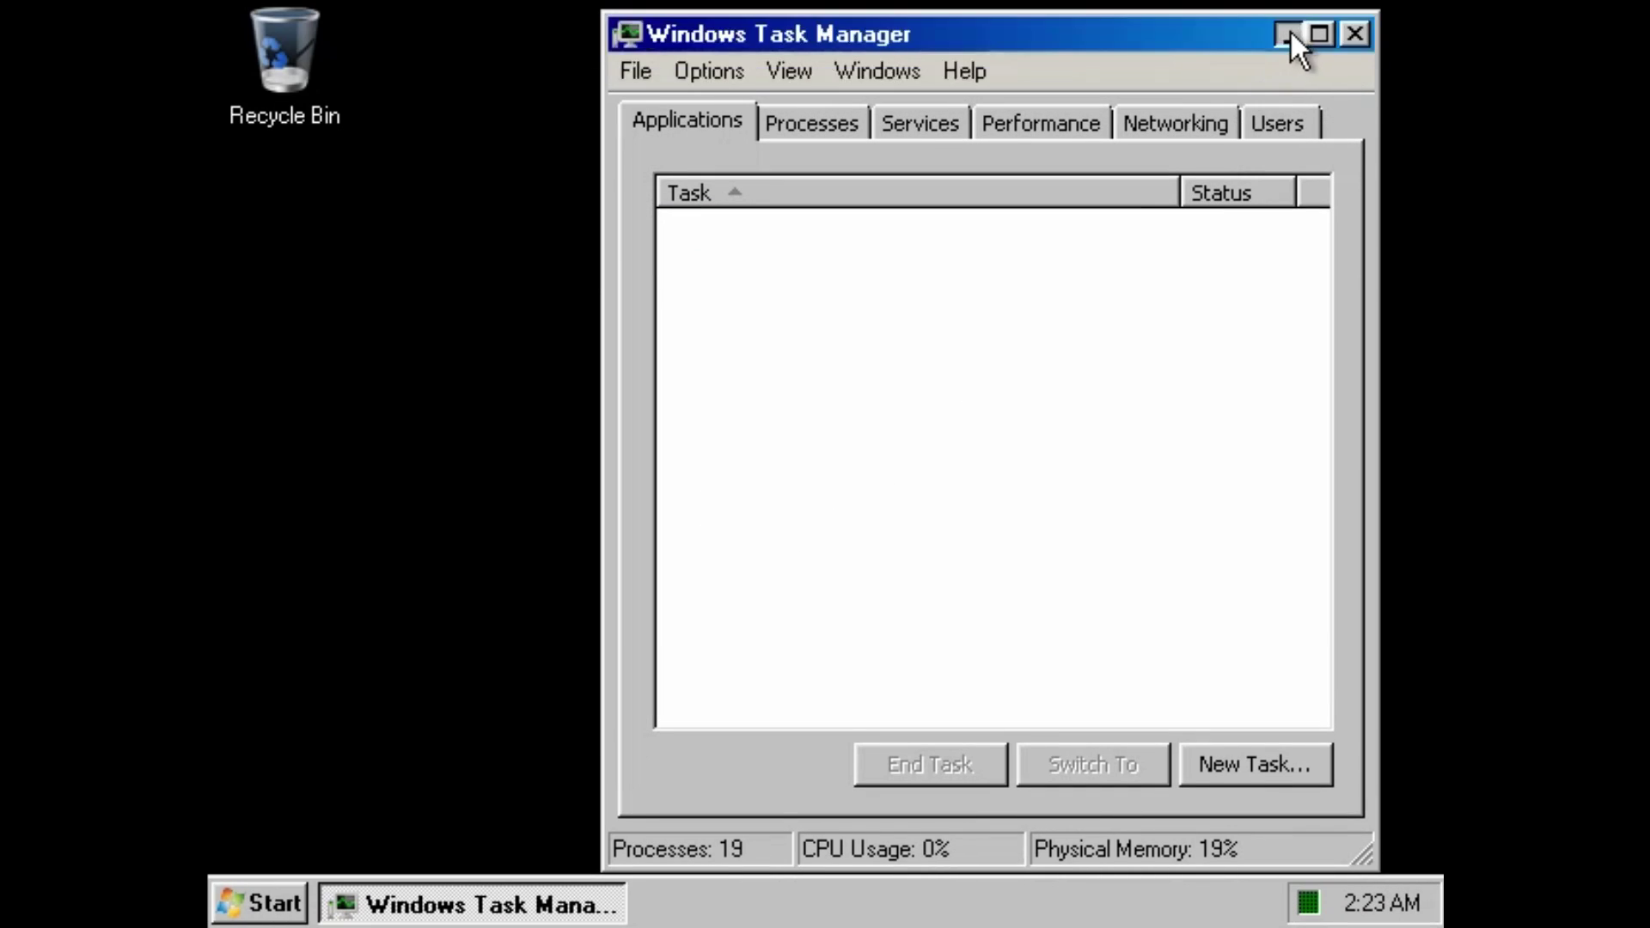
Minimize Task Manager and dismiss the Windows Defender error and service warning
click(1288, 33)
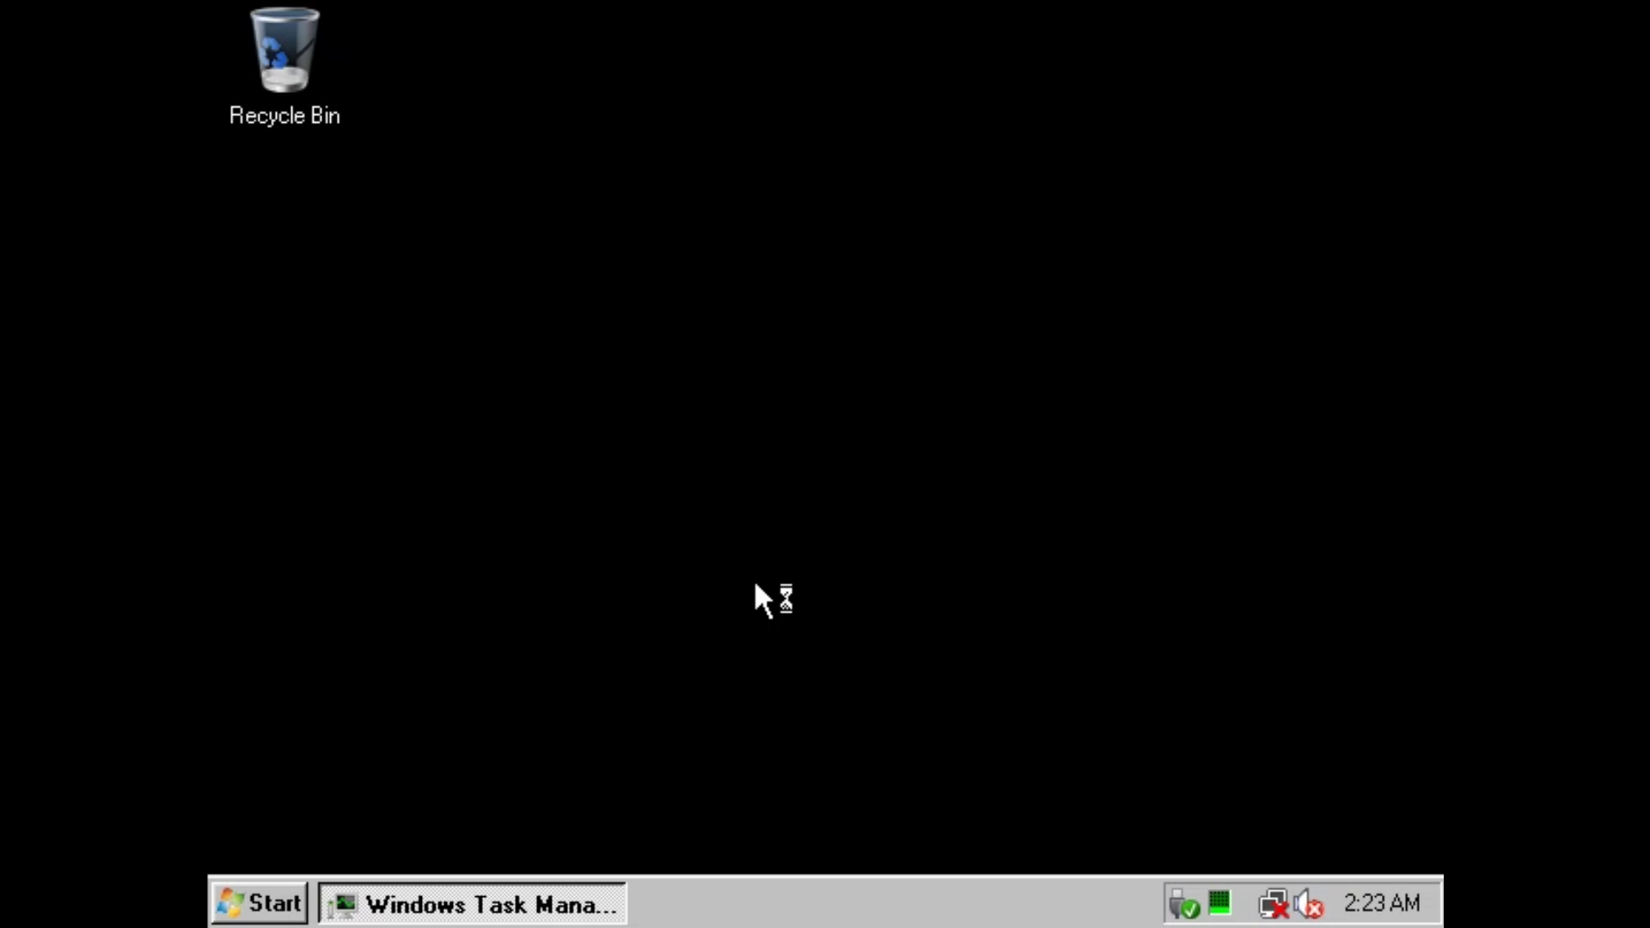
click(300, 94)
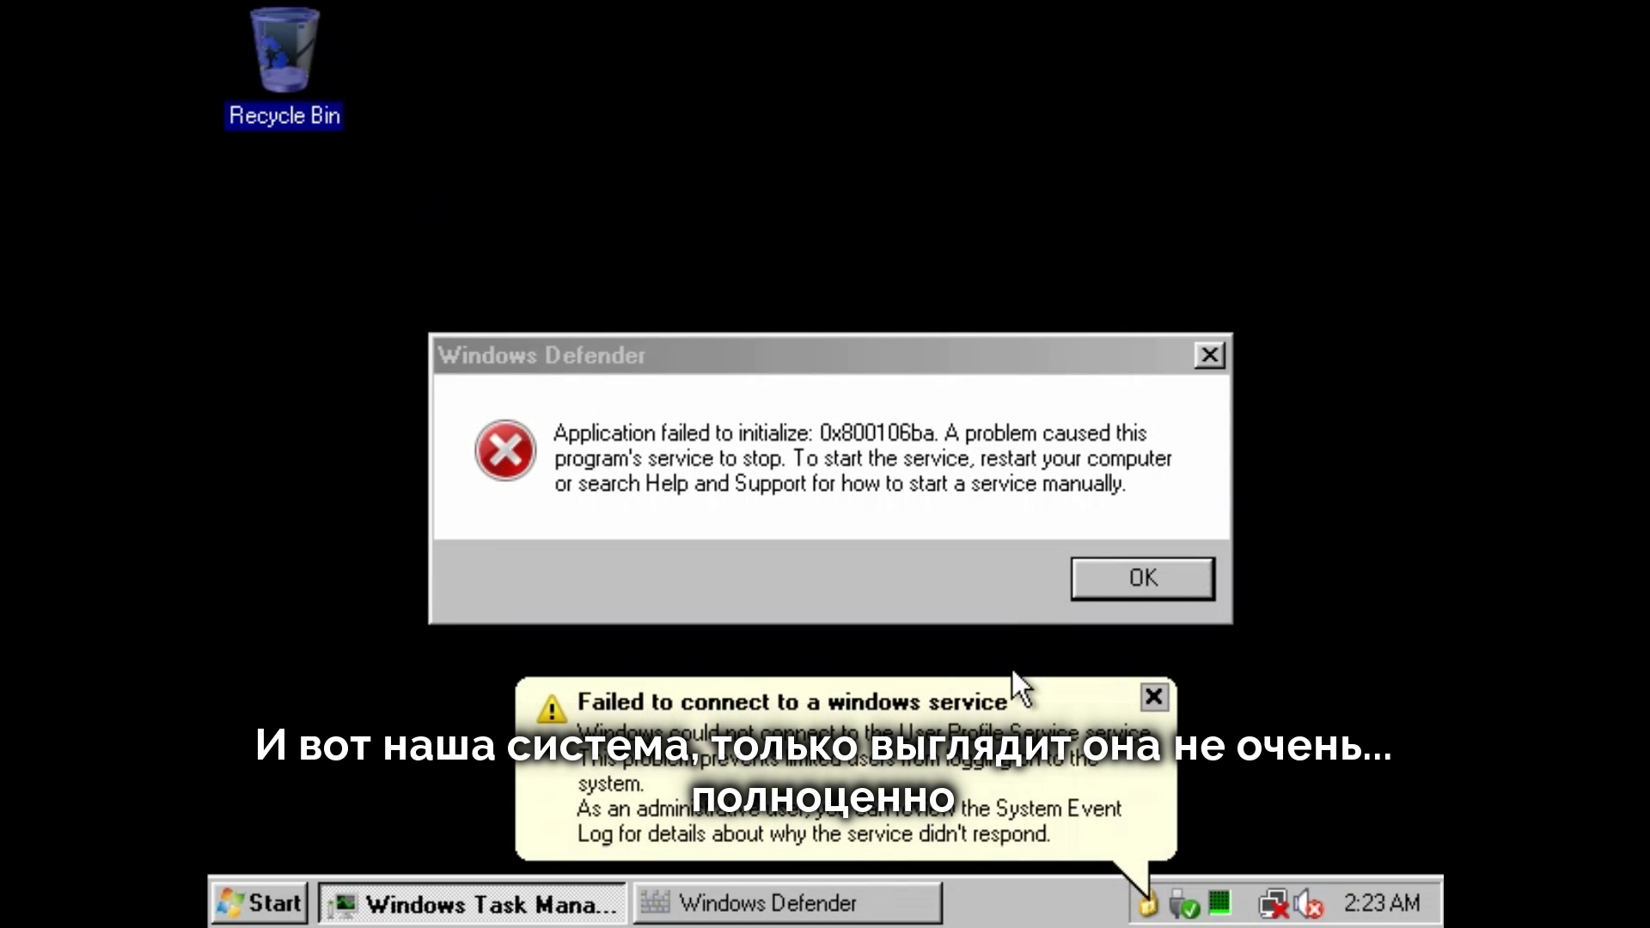
click(1185, 579)
click(1033, 751)
Try opening the Recycle Bin and the desktop's Personalize option
double_click(260, 61)
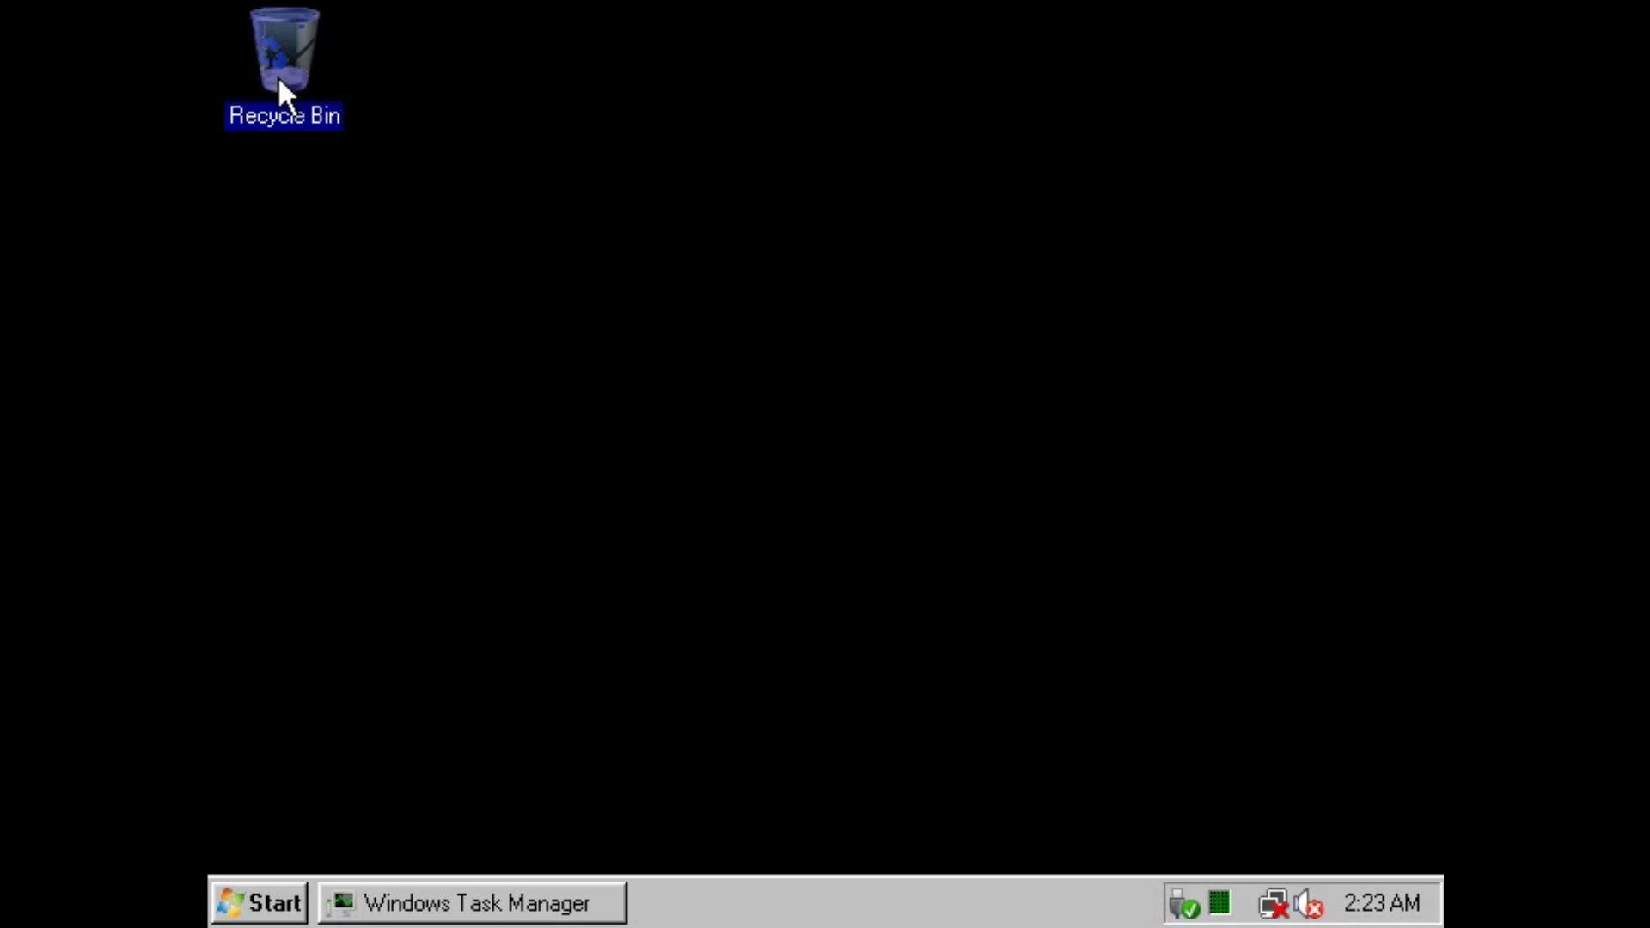
right_click(319, 412)
click(421, 685)
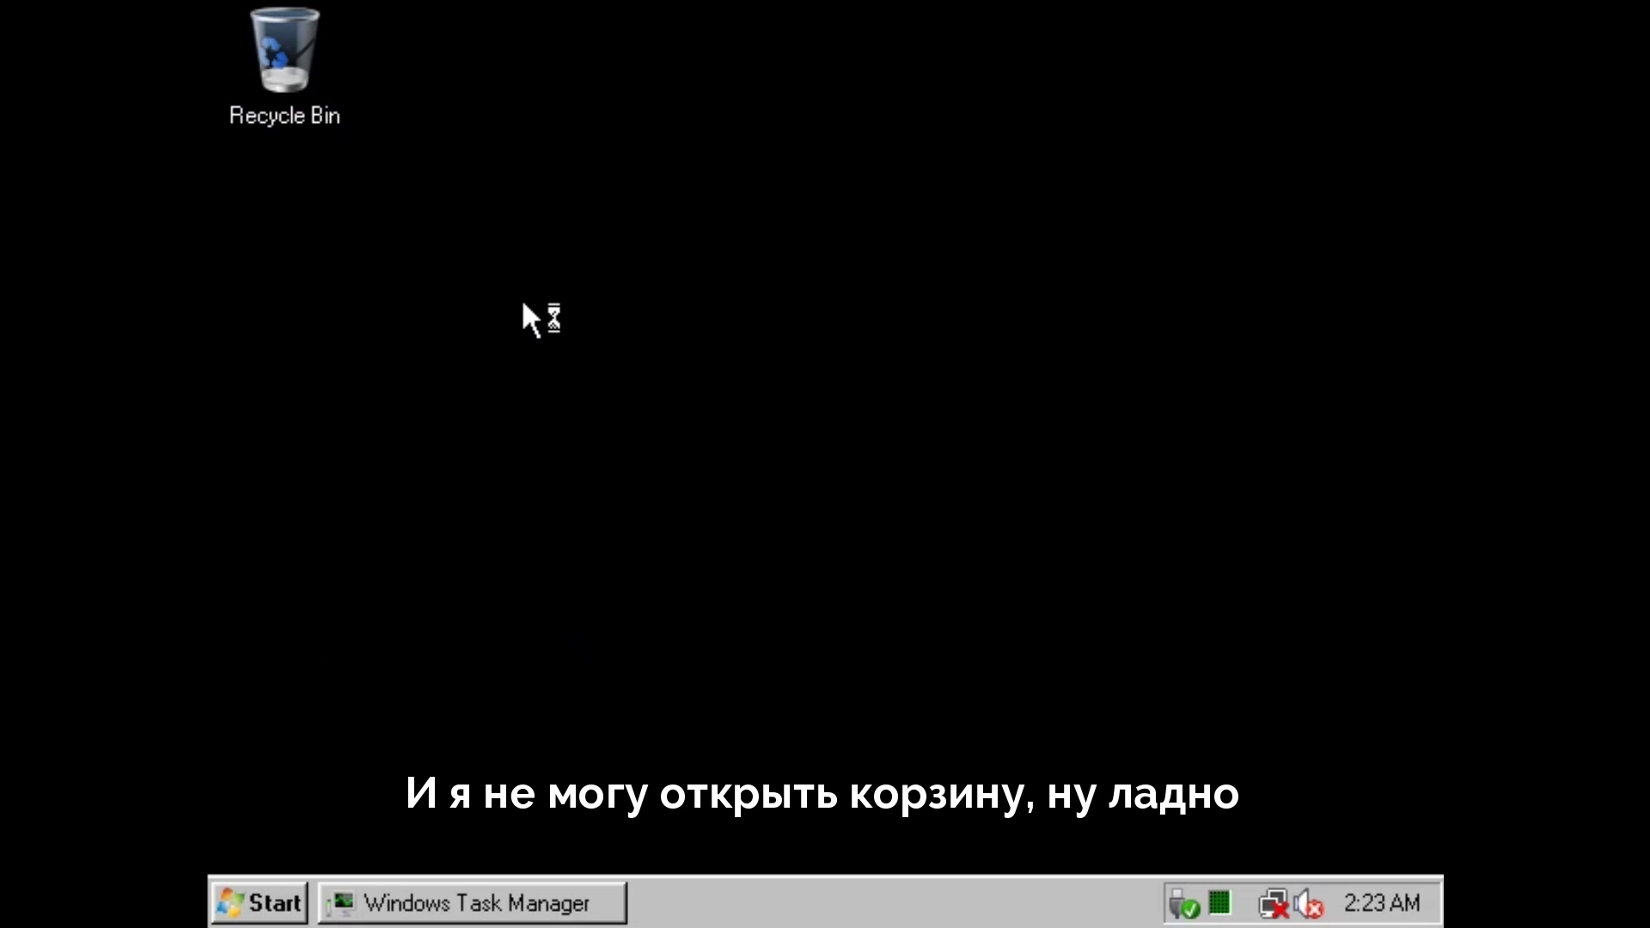
click(274, 903)
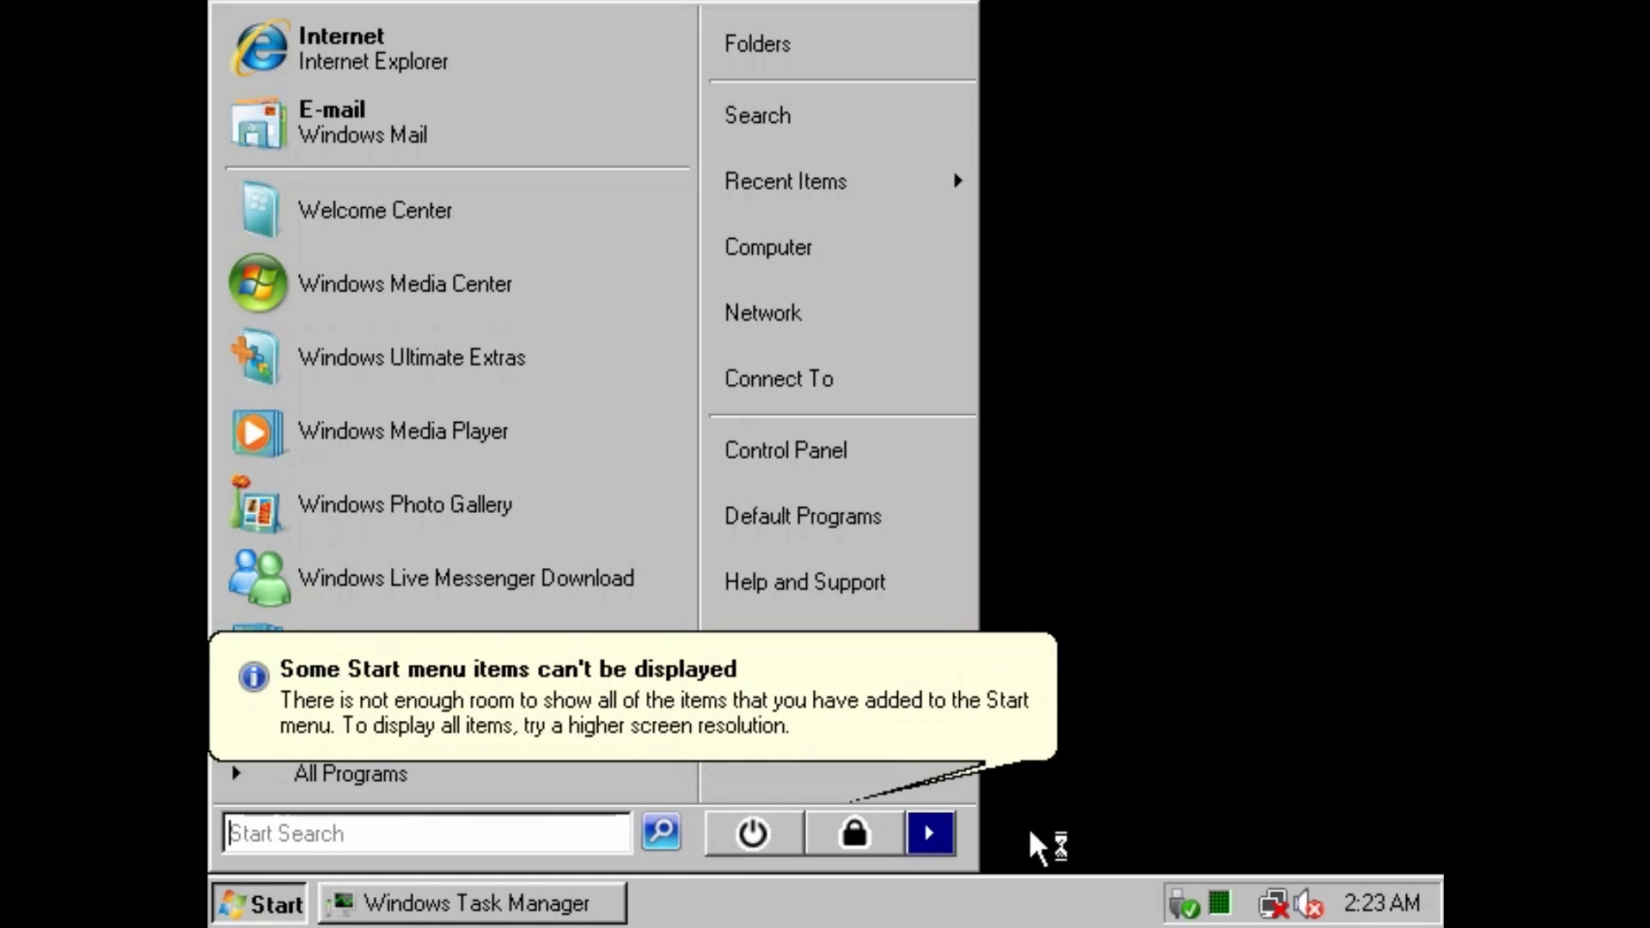
click(369, 773)
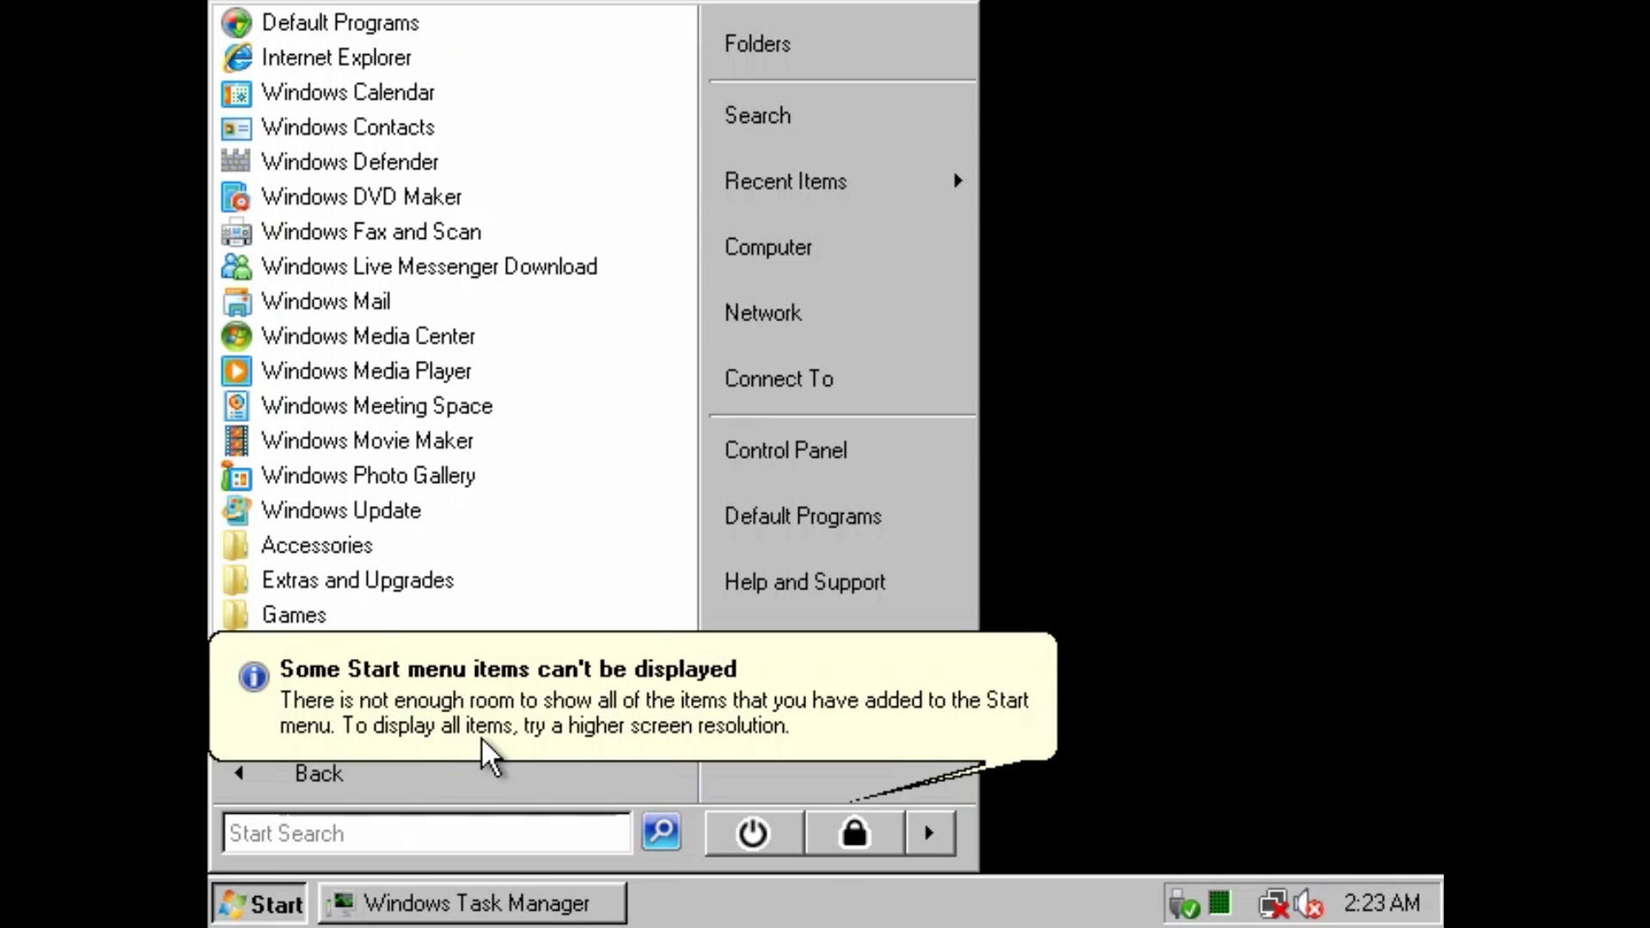
click(441, 784)
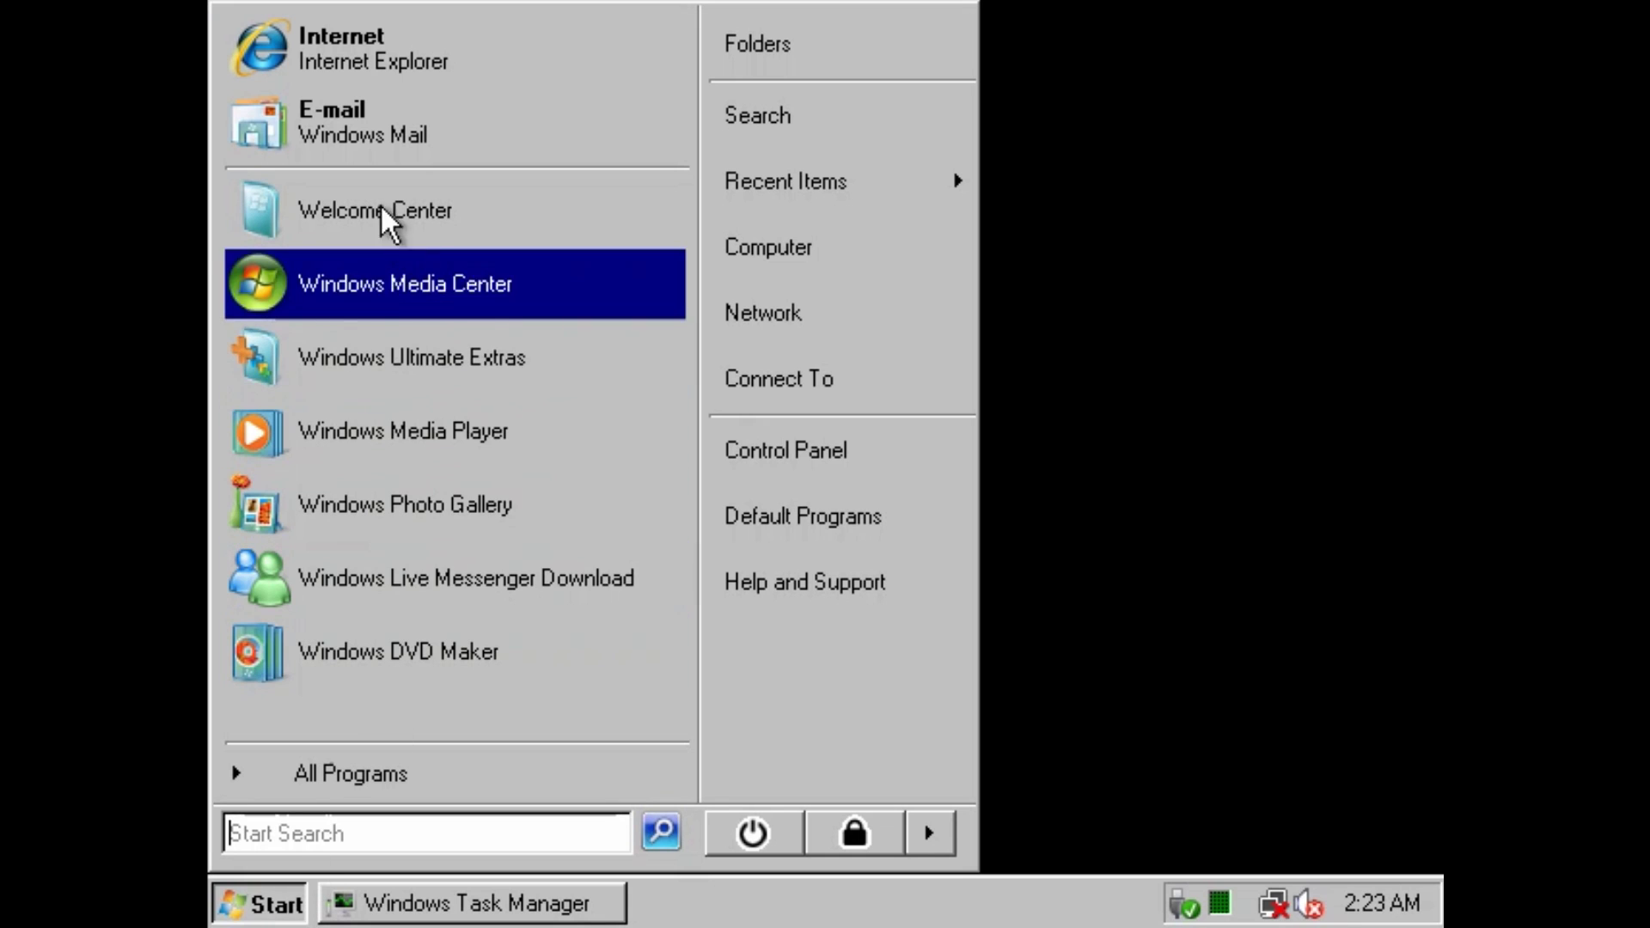
click(847, 391)
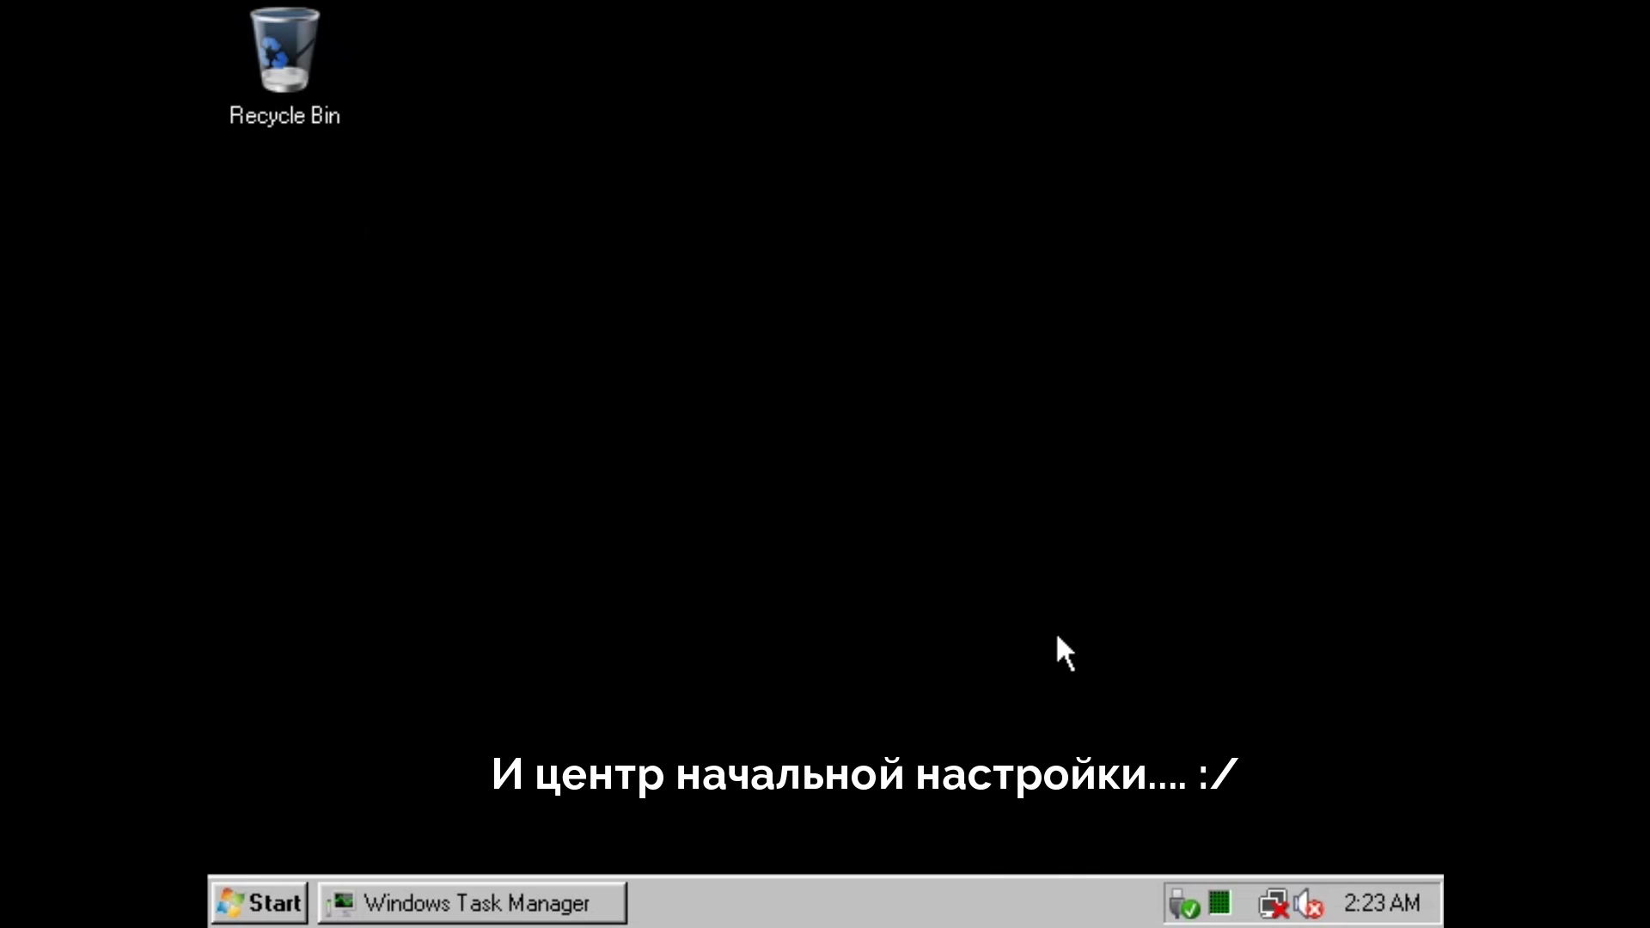
right_click(761, 889)
click(816, 862)
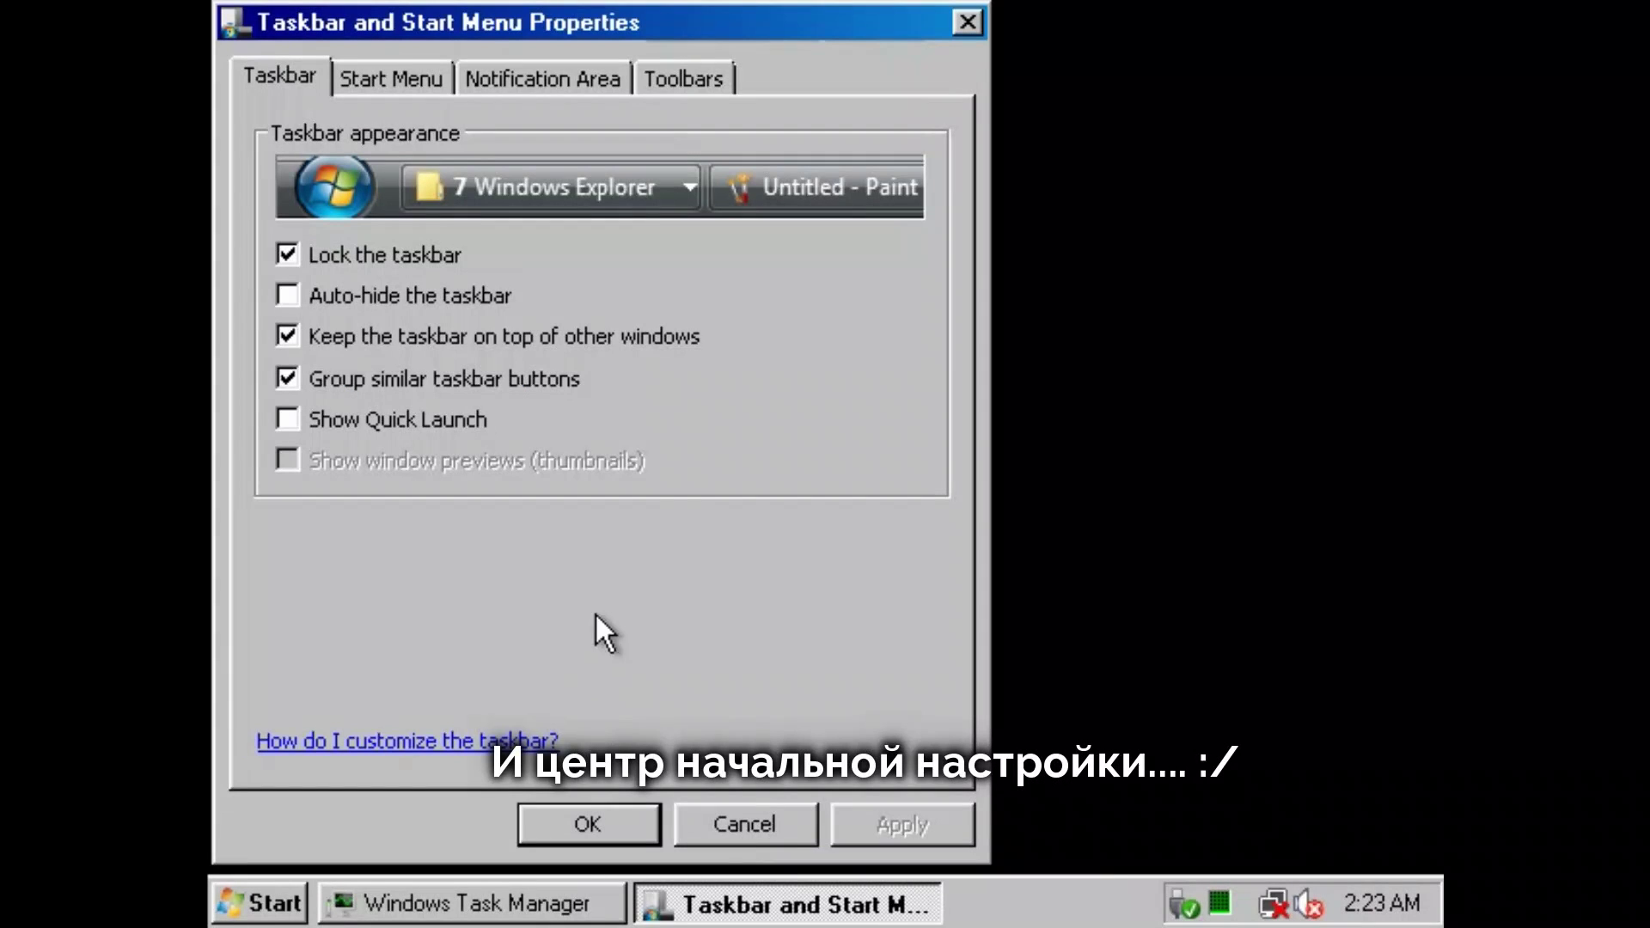
click(445, 76)
click(968, 22)
right_click(453, 451)
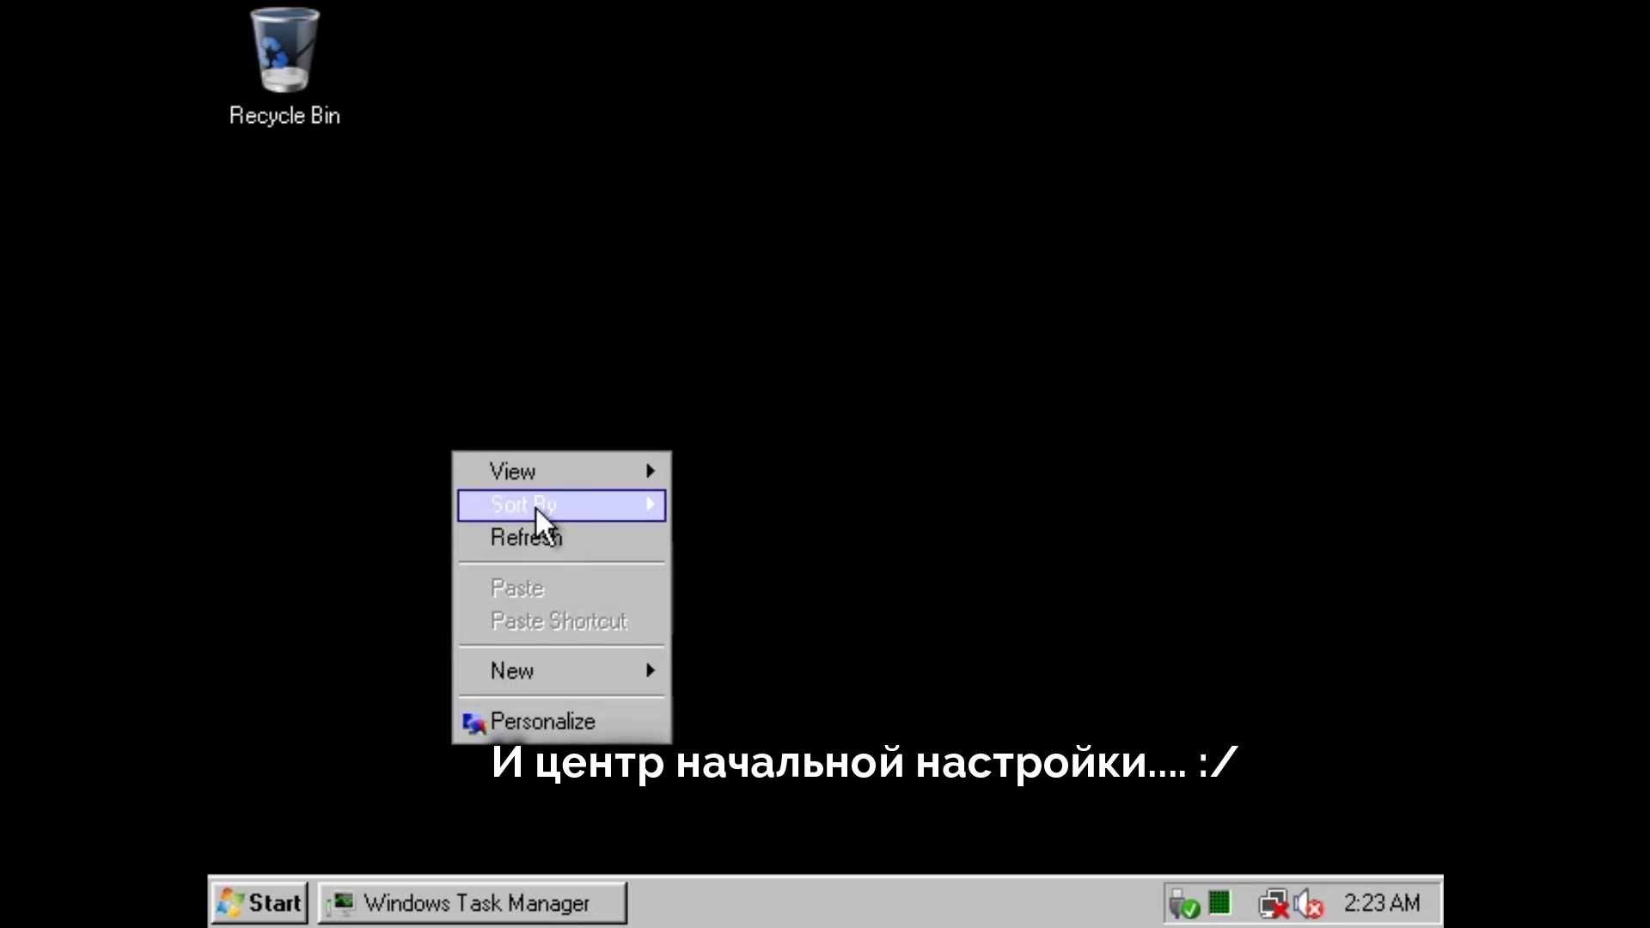
click(338, 818)
key(super)
click(846, 516)
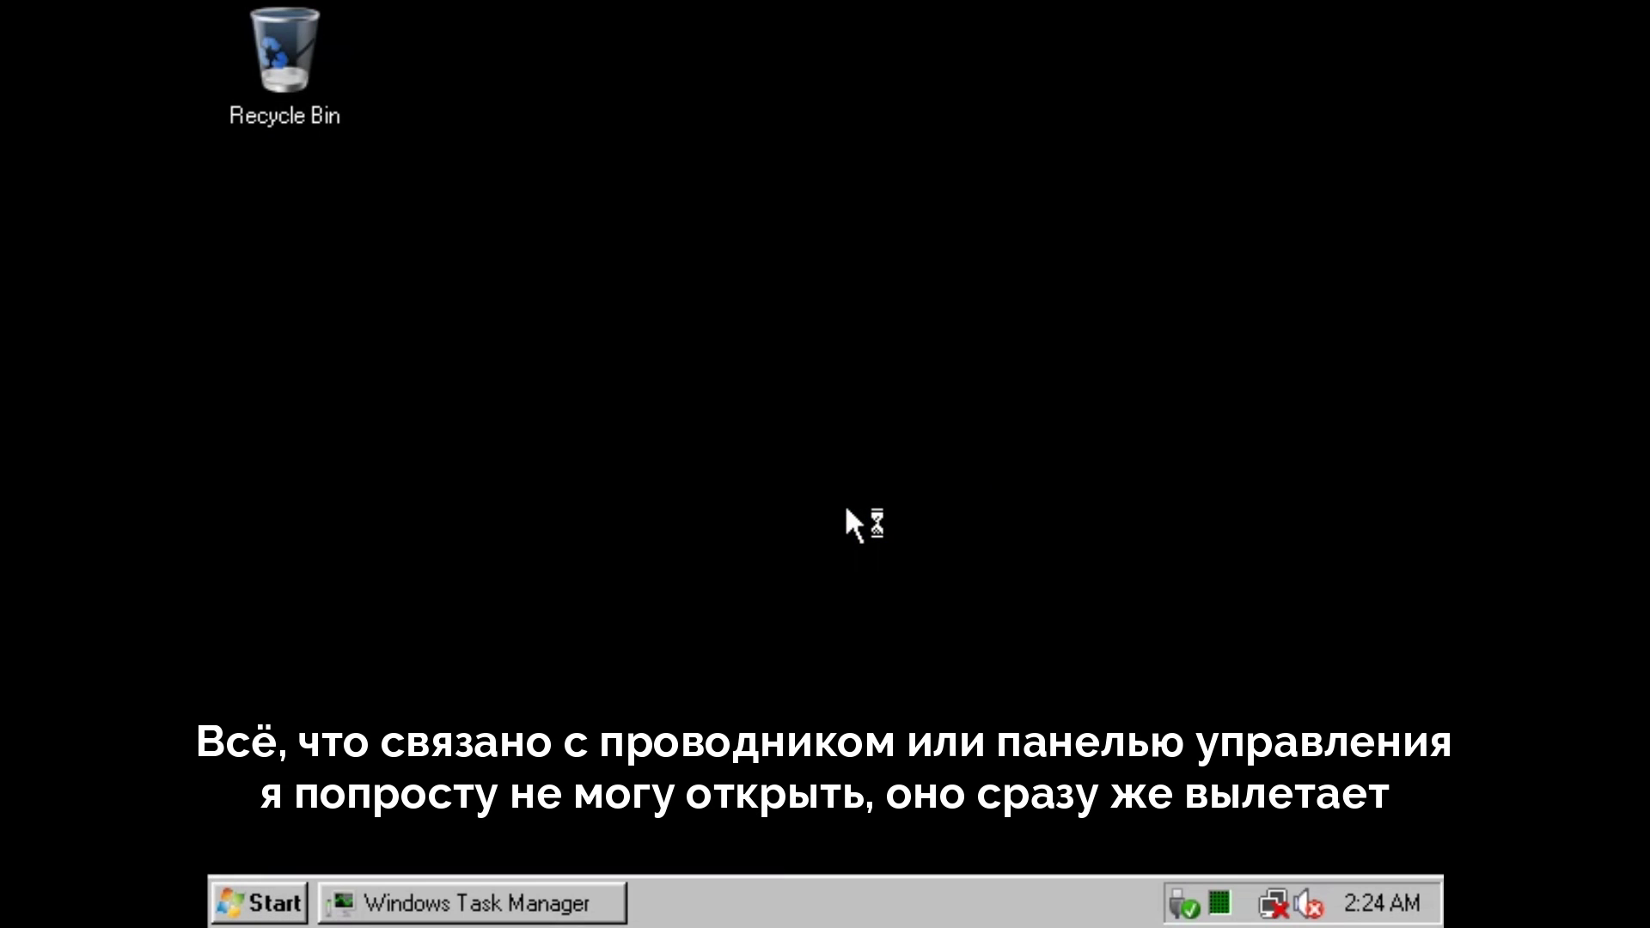
Open the date and time settings and view the internet time synchronization options
click(1358, 899)
click(1272, 846)
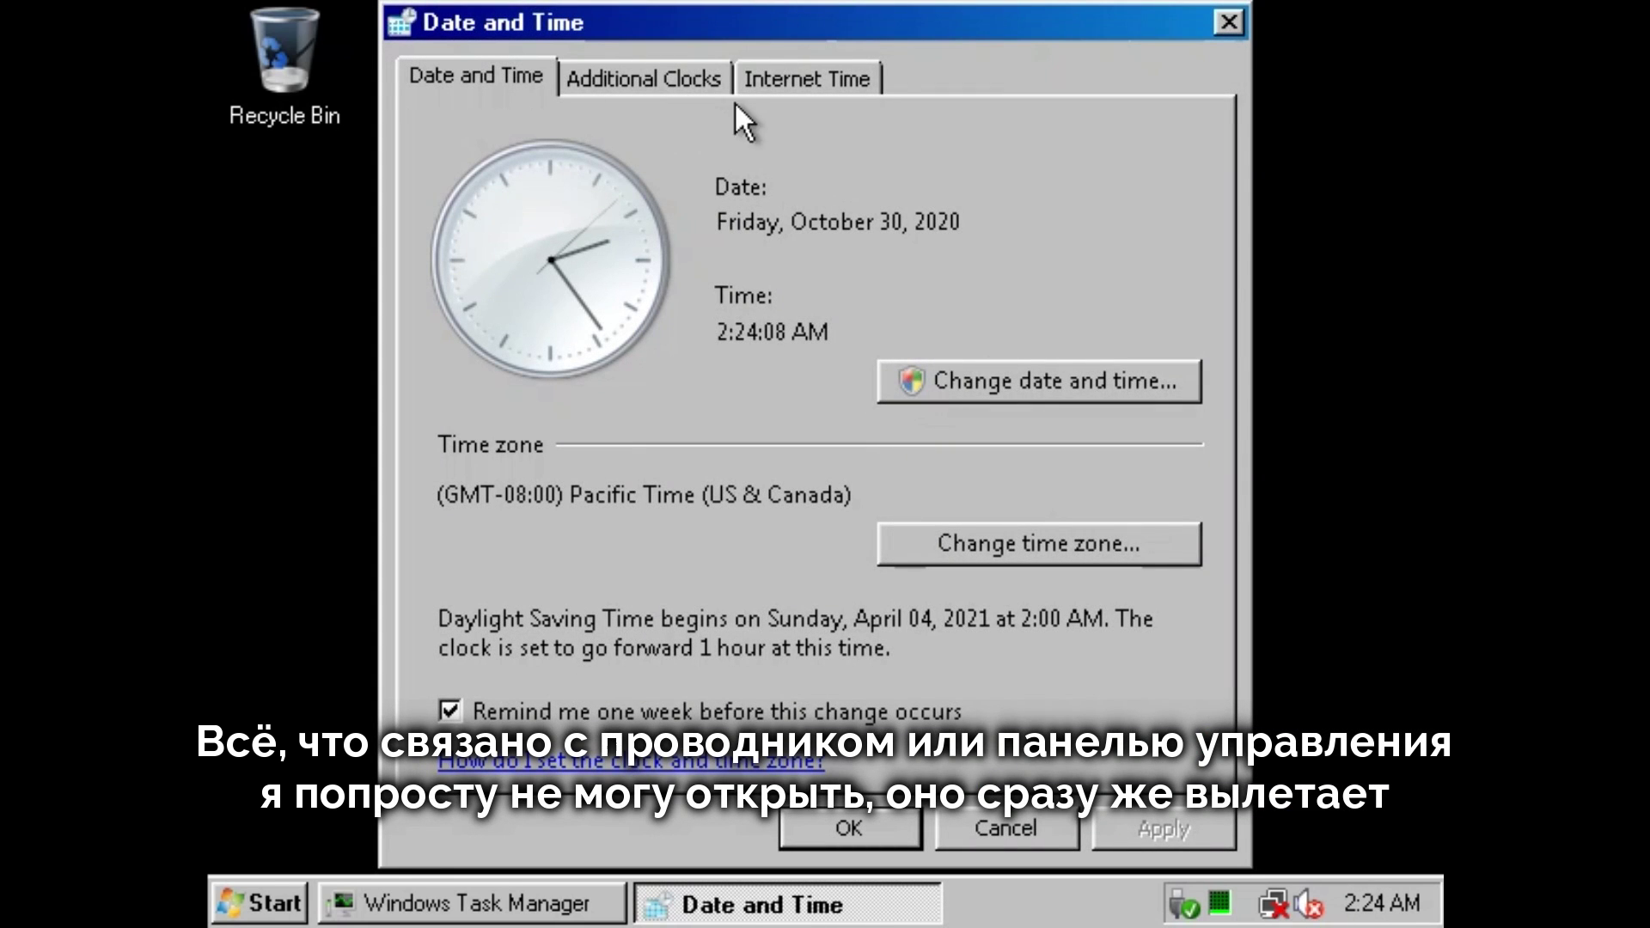
click(806, 78)
Show All Programs in the Start menu and try opening Control Panel
key(super)
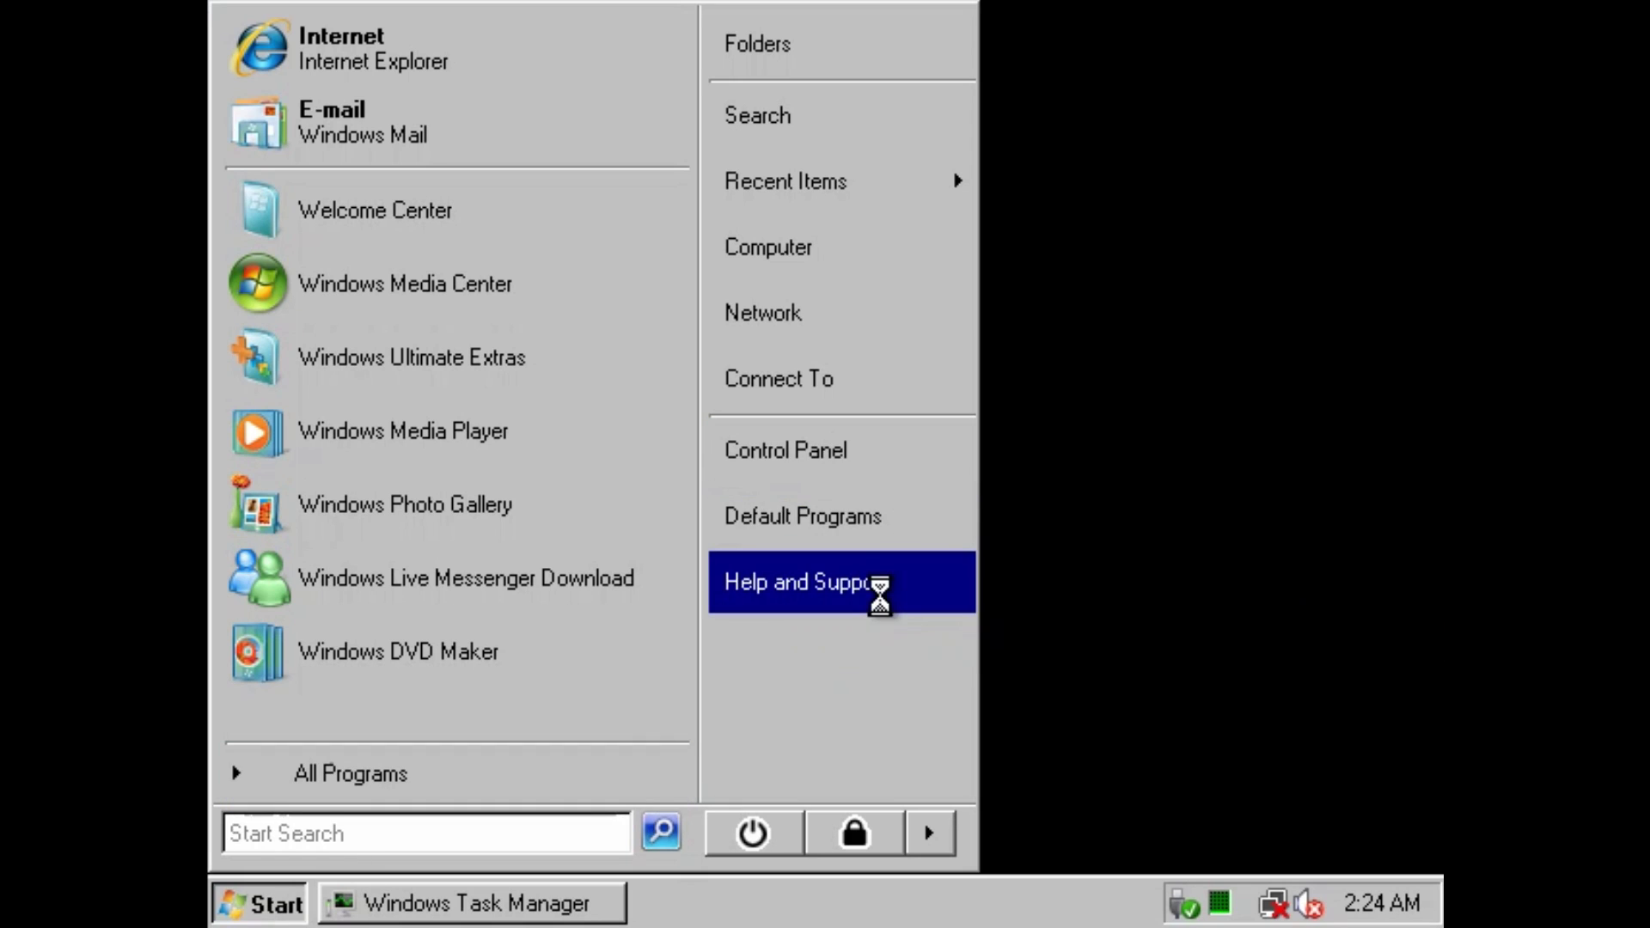
key(super)
key(super)
click(350, 774)
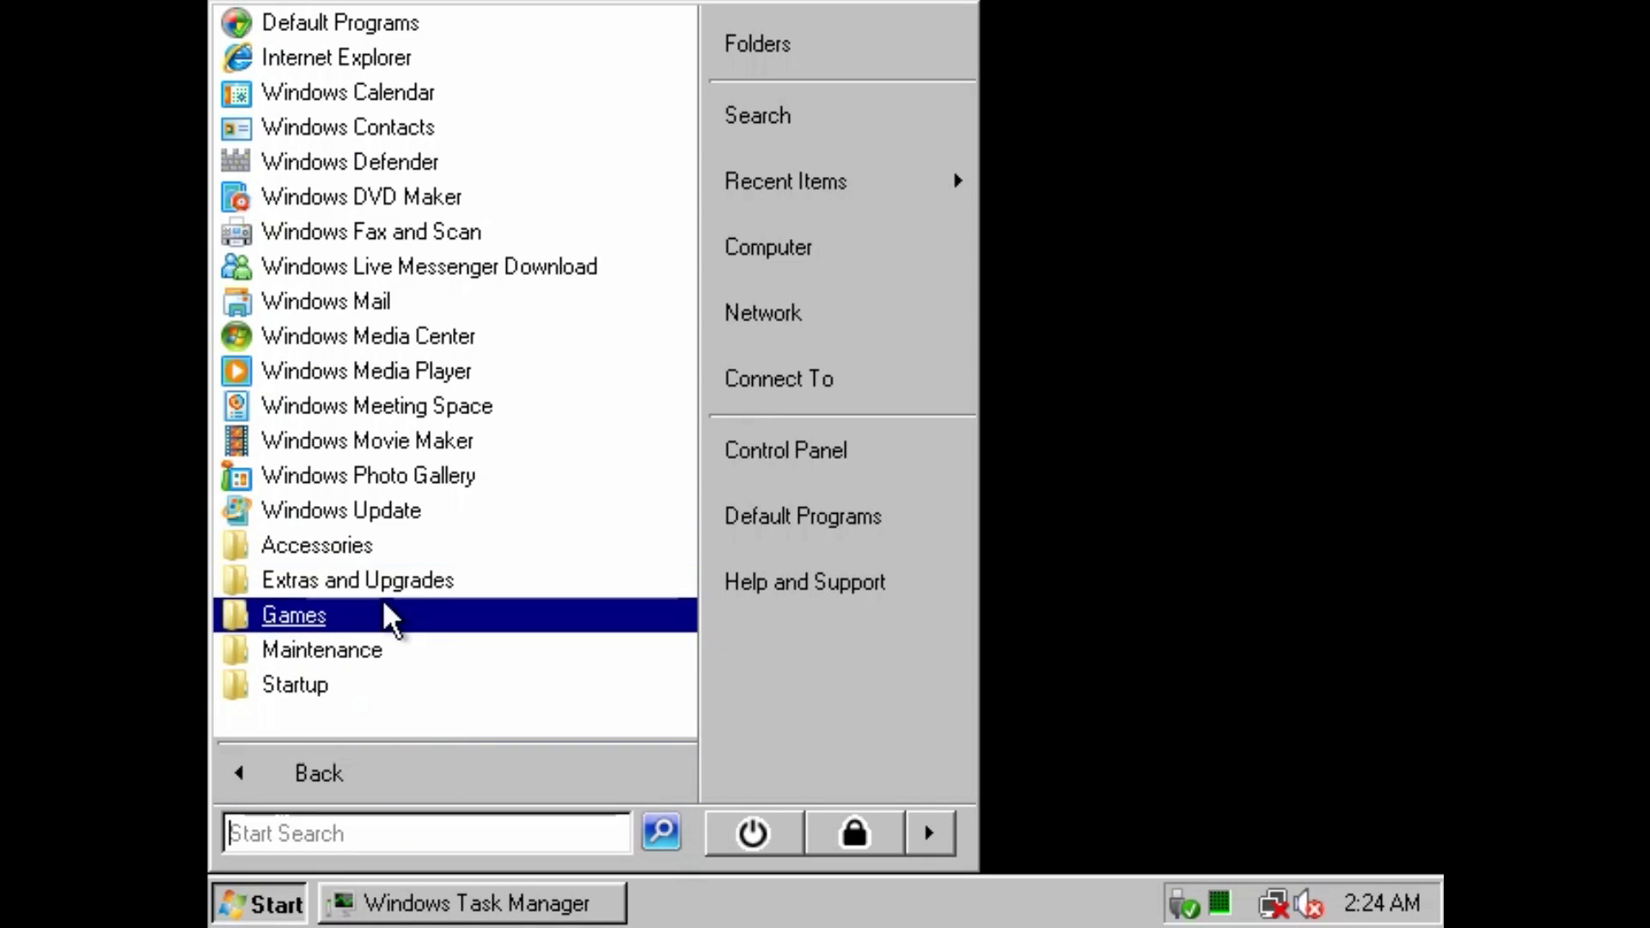
click(387, 616)
click(279, 903)
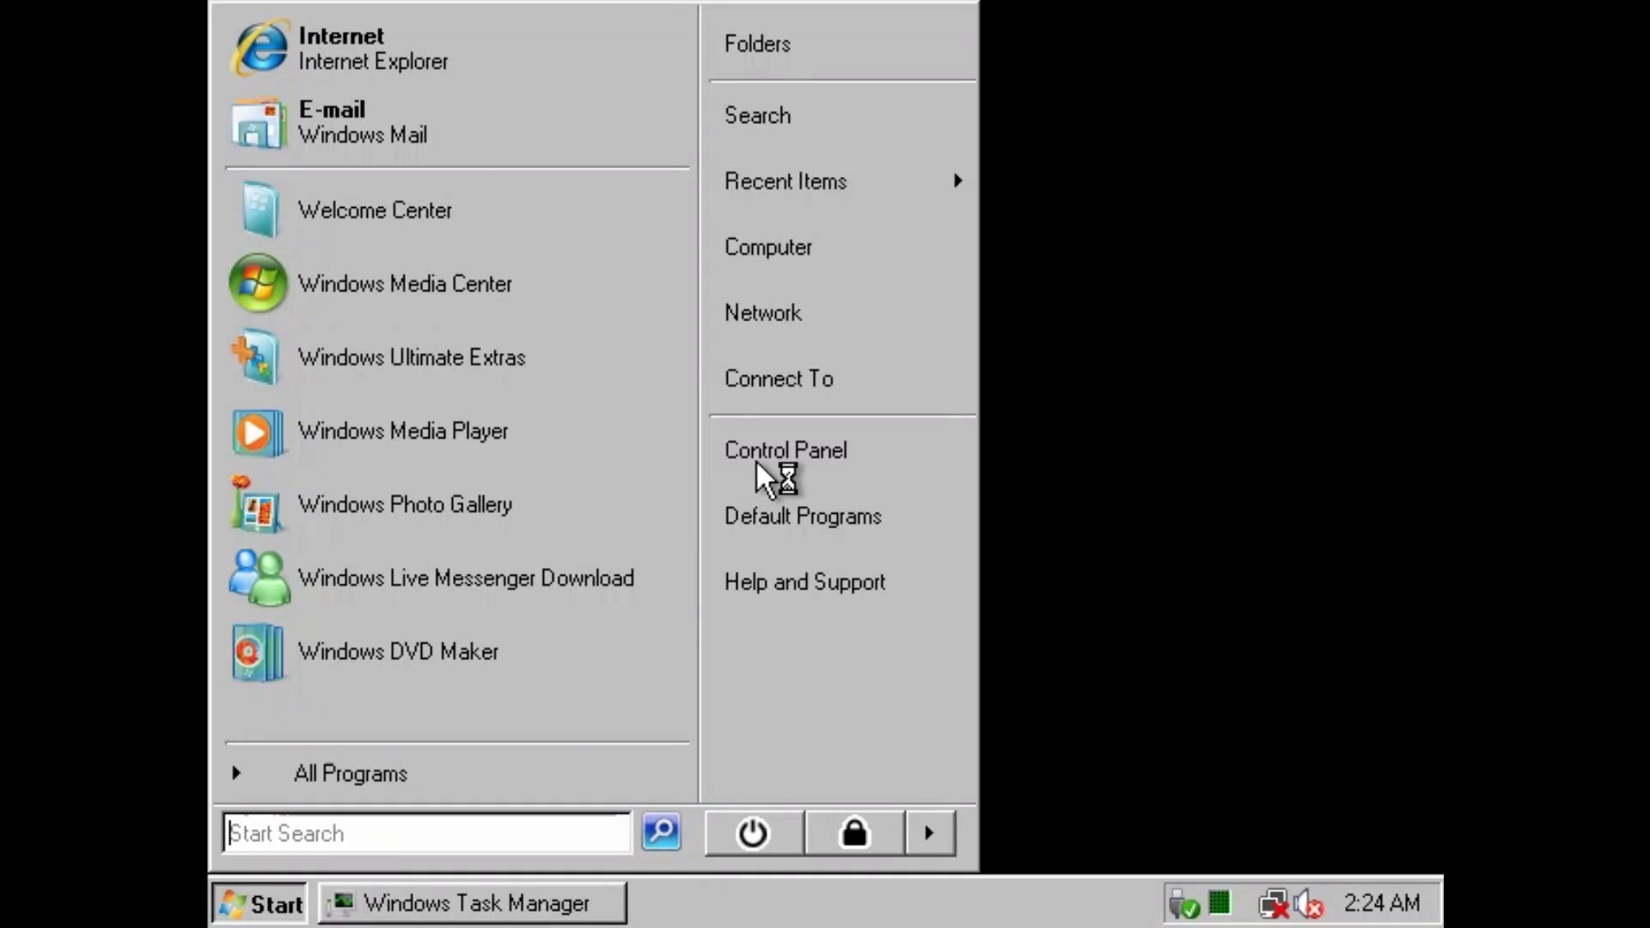
click(767, 293)
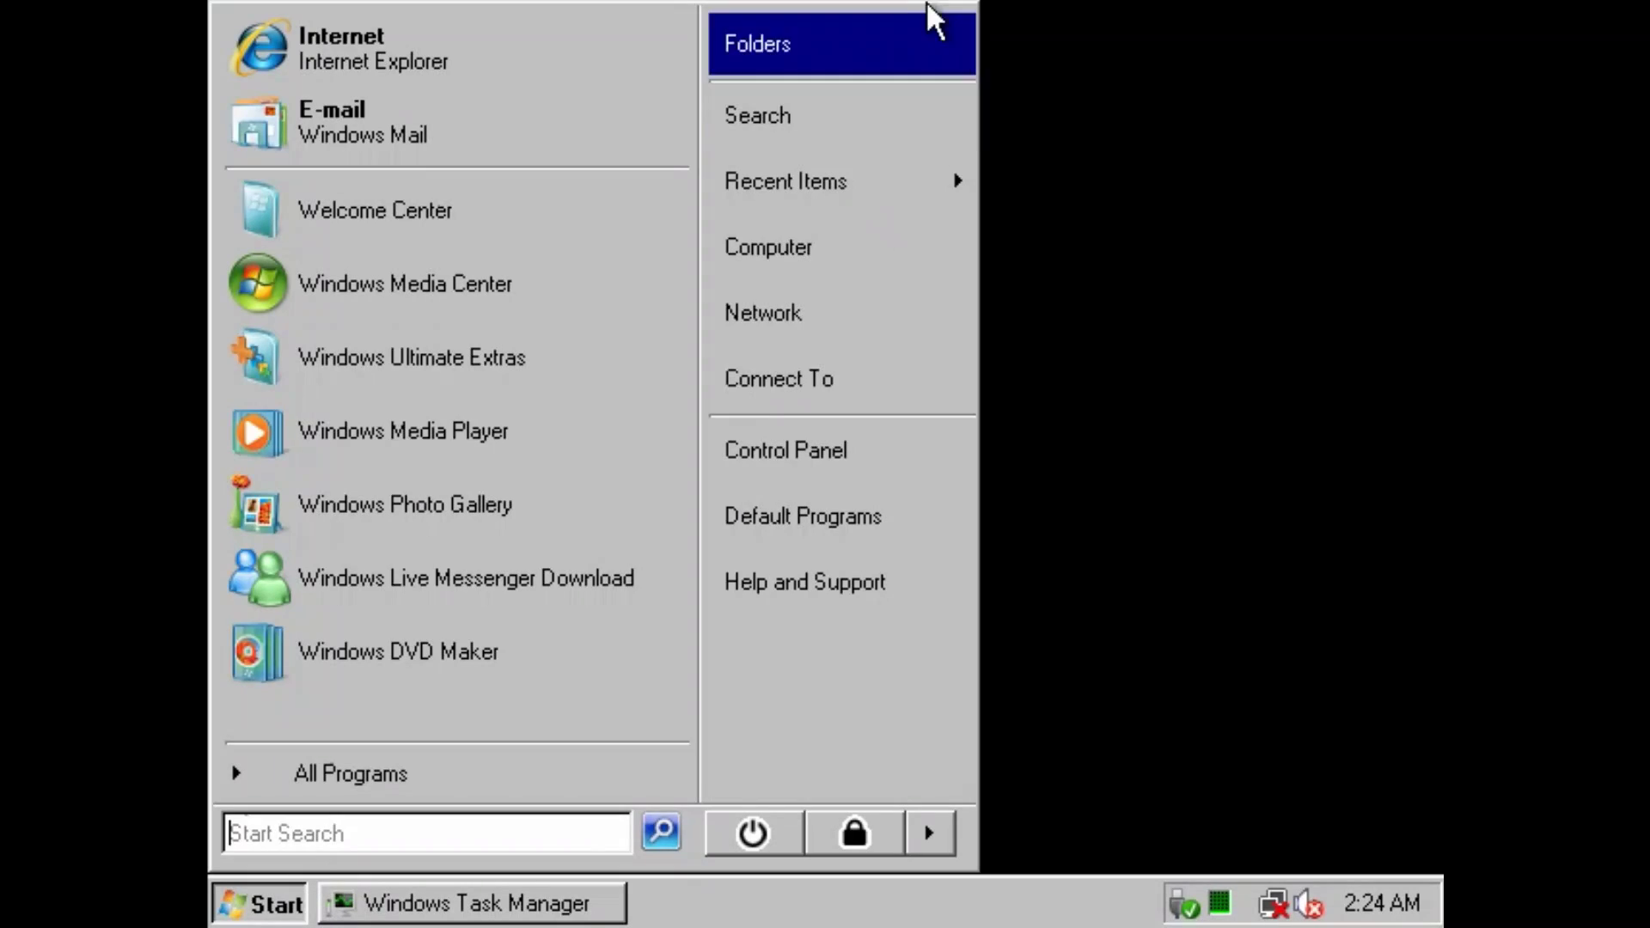
Try opening Folders and Default Programs from the Start menu
key(super)
click(877, 55)
key(super)
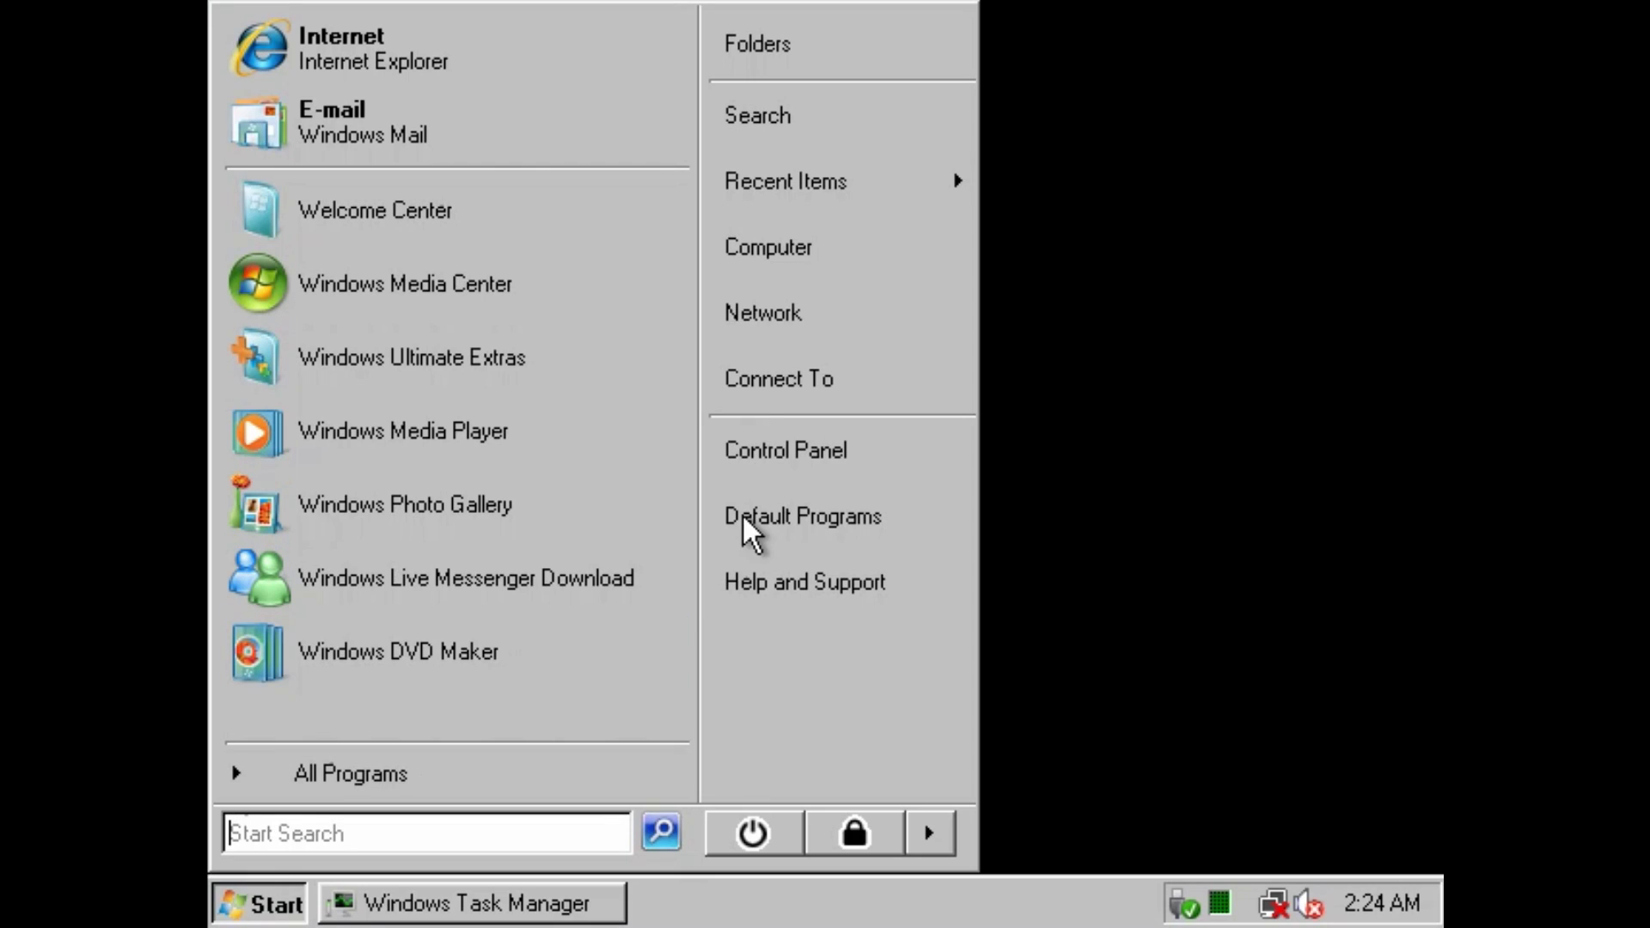
click(744, 516)
right_click(700, 754)
click(578, 657)
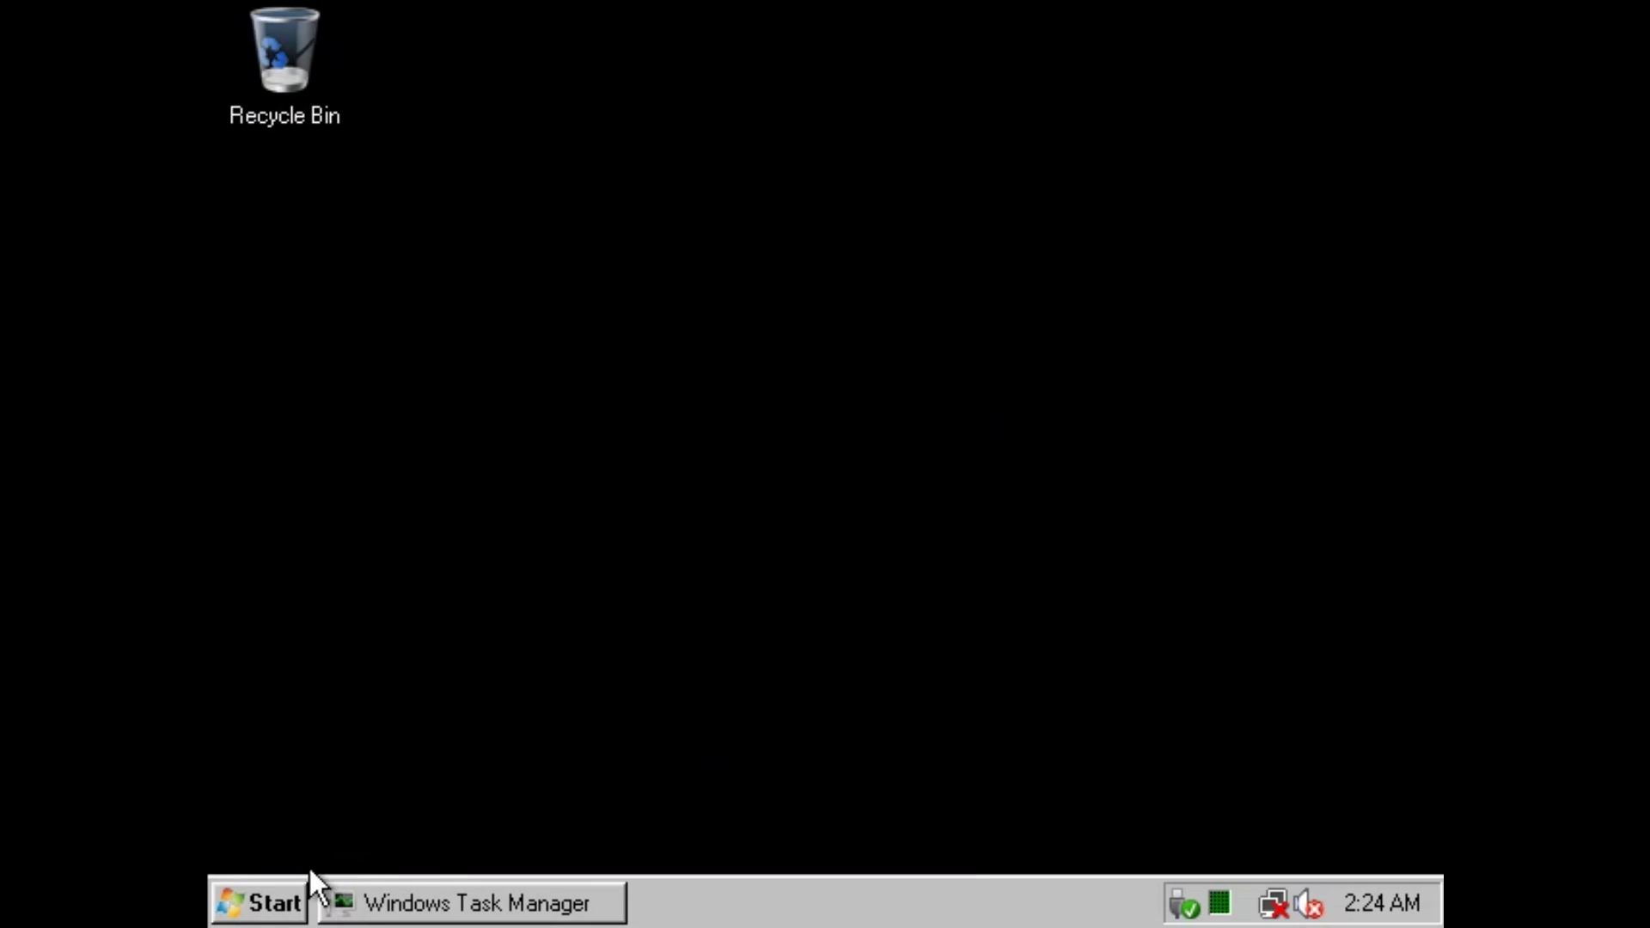
Launch the Windows Web Site from Extras and Upgrades, then close Internet Explorer
click(275, 901)
click(342, 773)
click(378, 547)
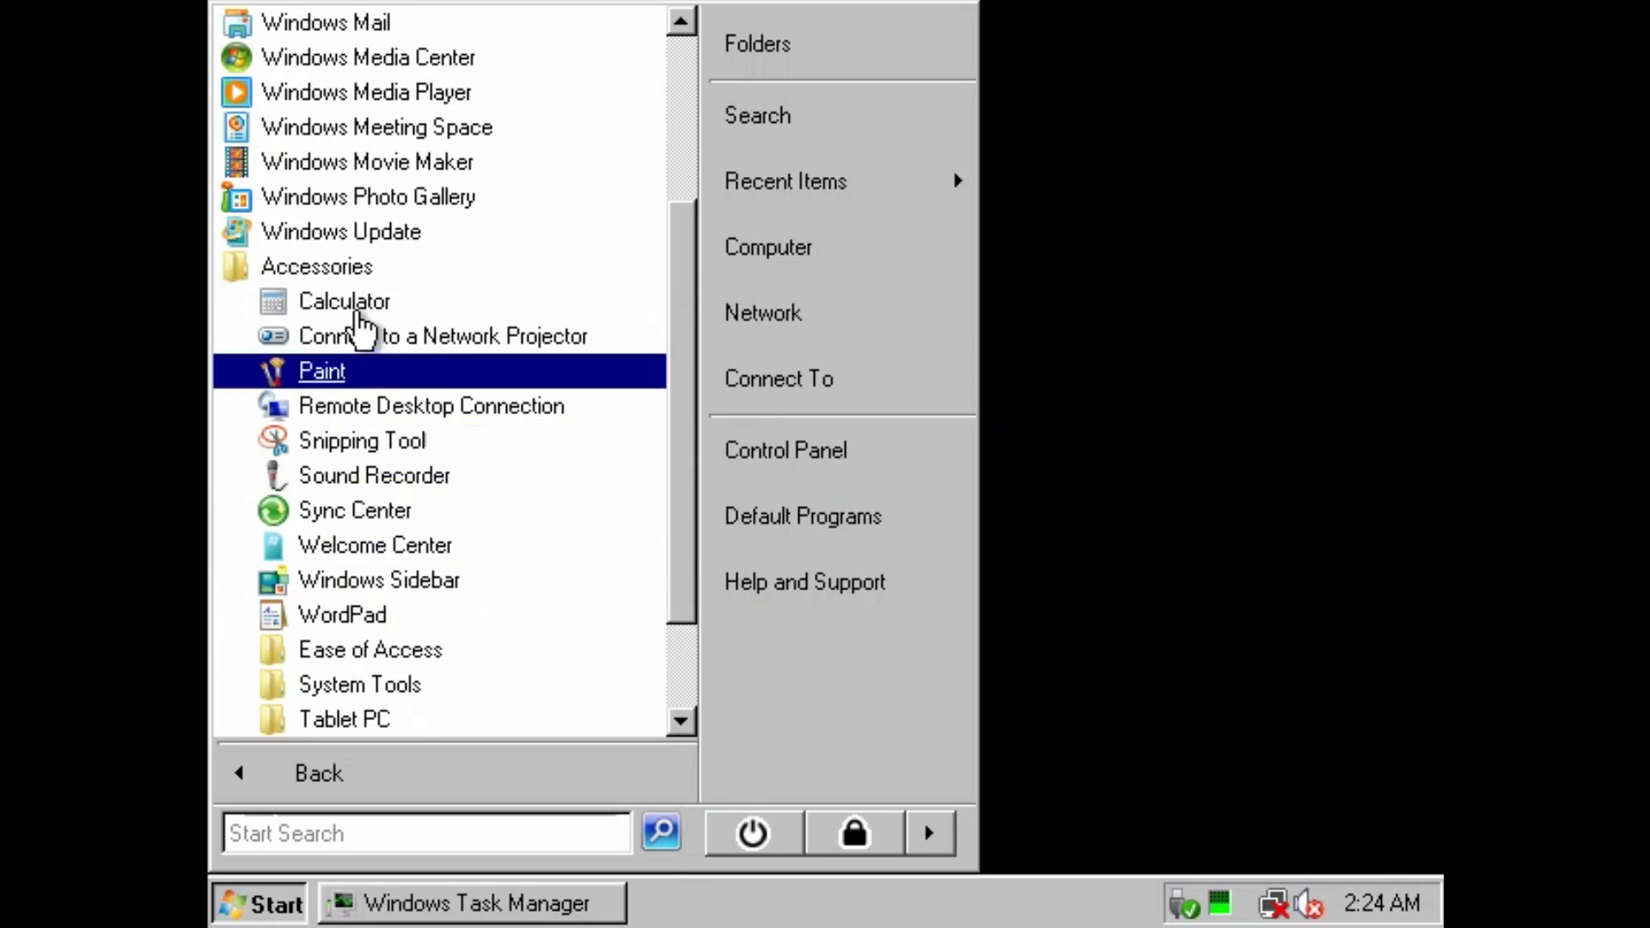
click(368, 612)
click(367, 615)
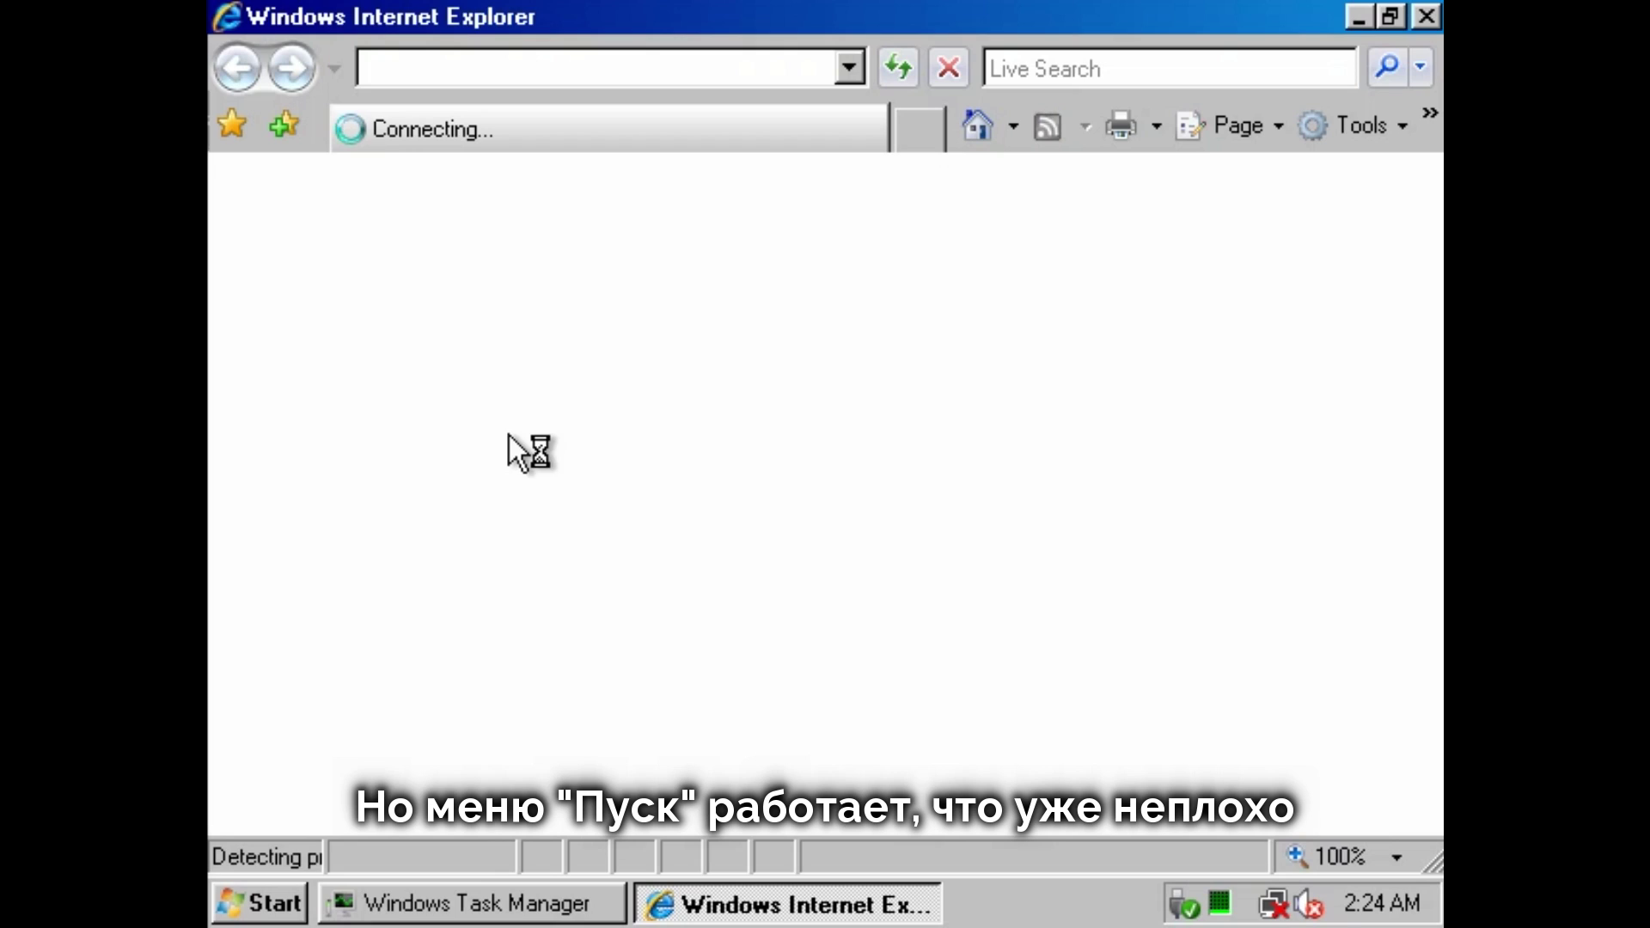
click(1421, 14)
click(312, 65)
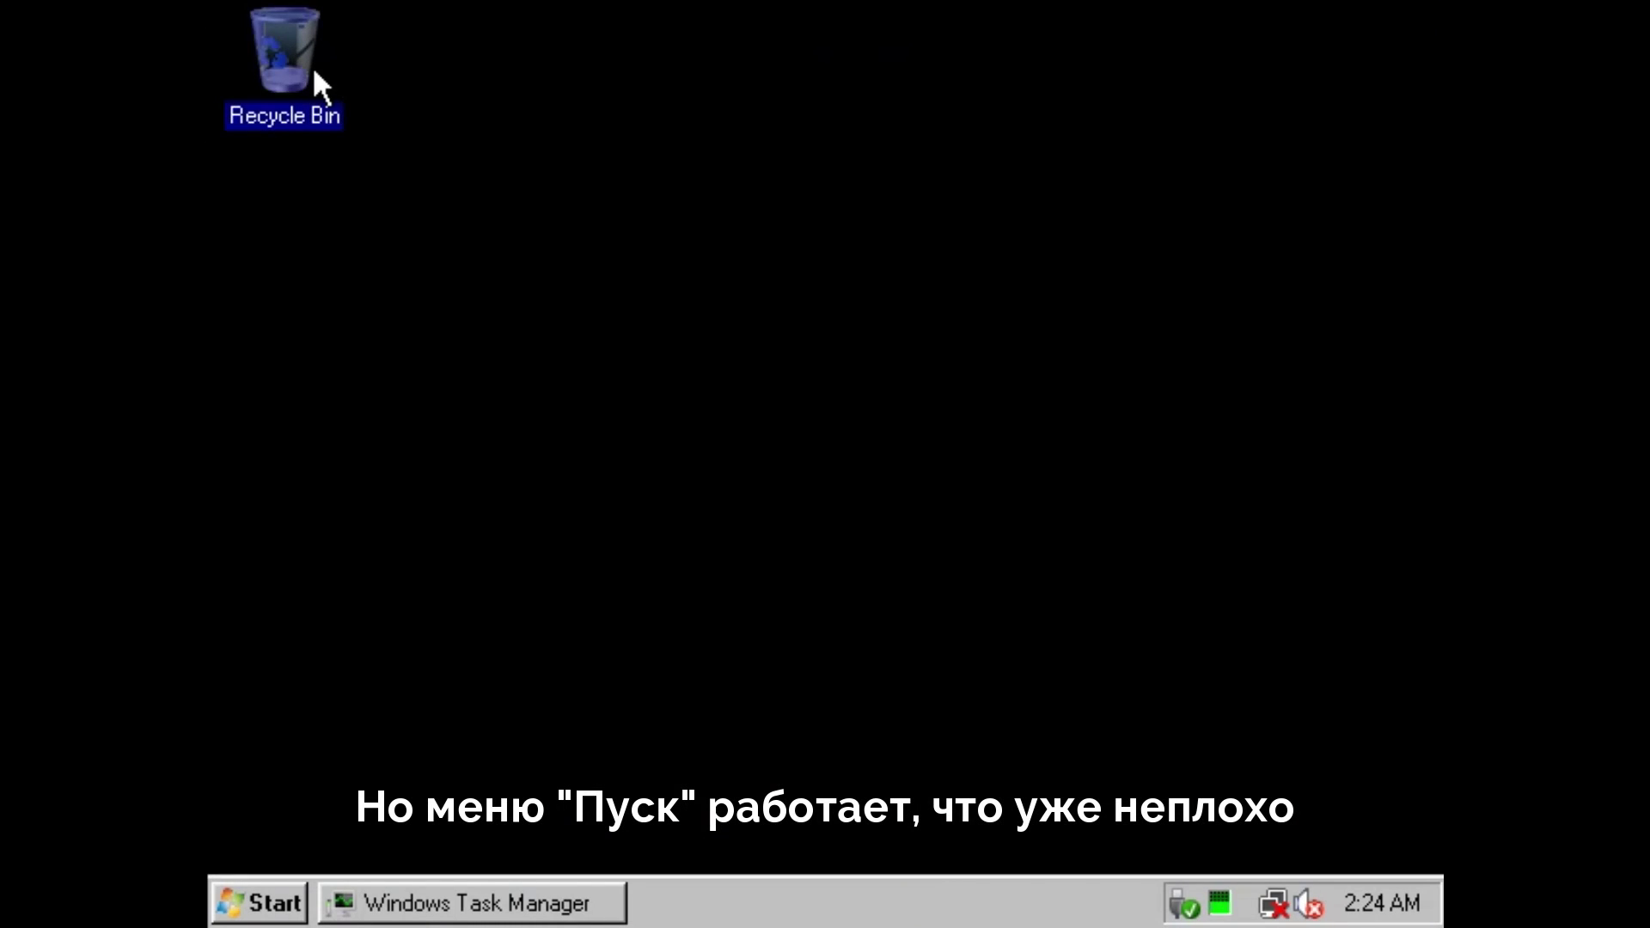
Expand the Startup, Maintenance and Games folders to list Chess Titans, Freecell and Minesweeper
key(super)
click(326, 770)
click(318, 685)
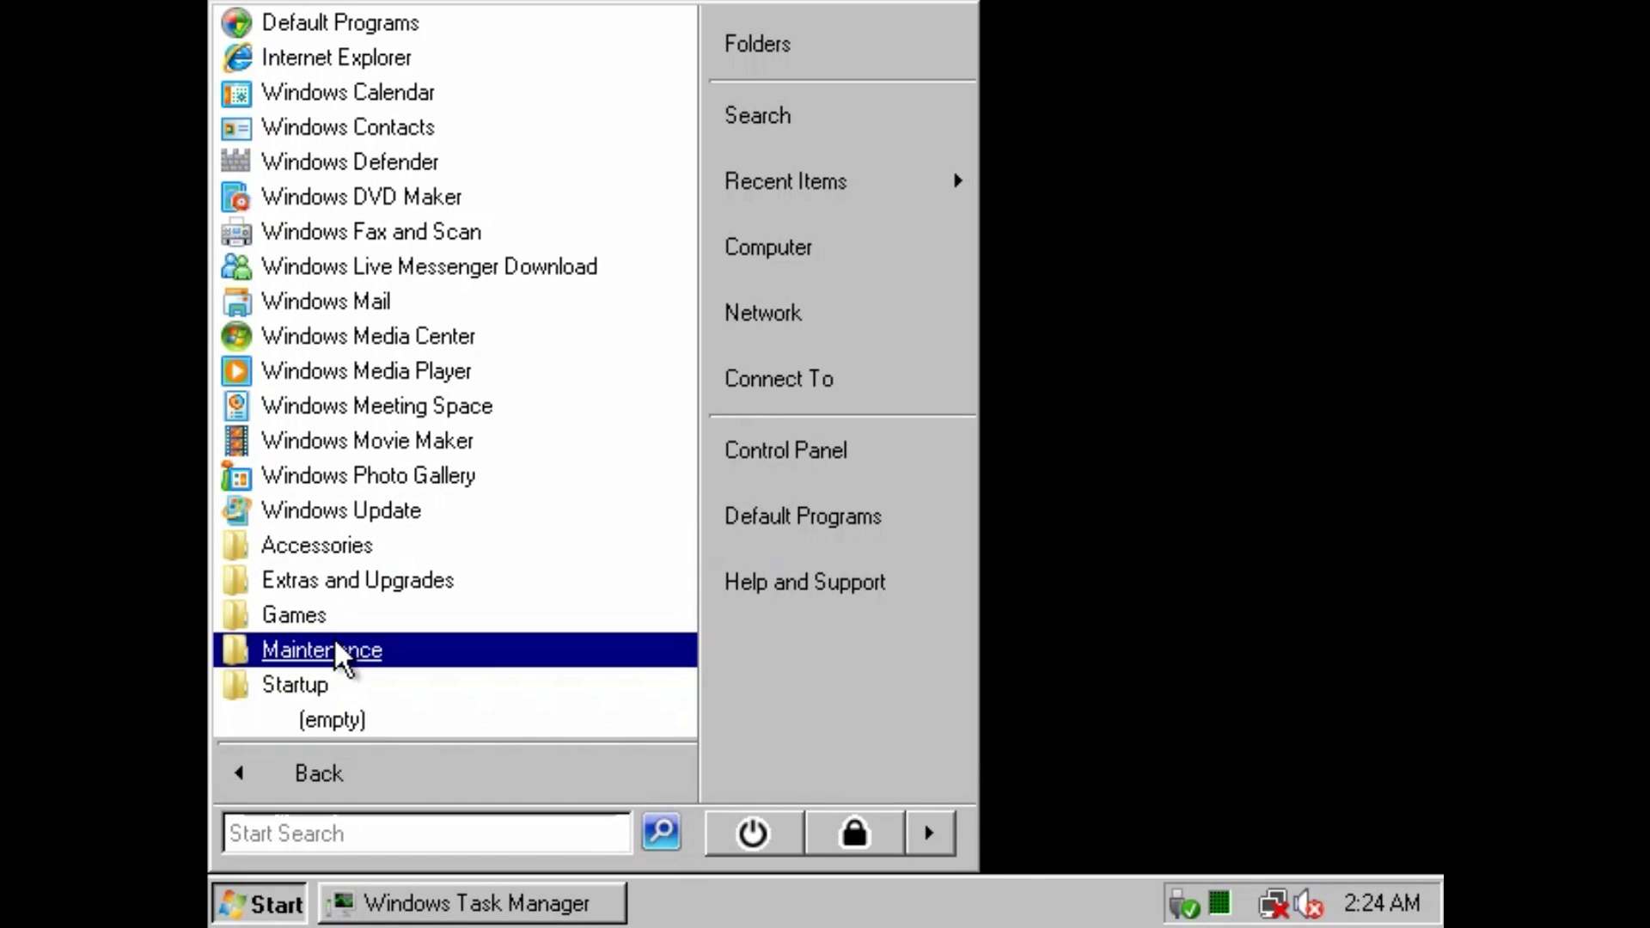
click(339, 652)
click(309, 514)
scroll(371, 268, up, 2)
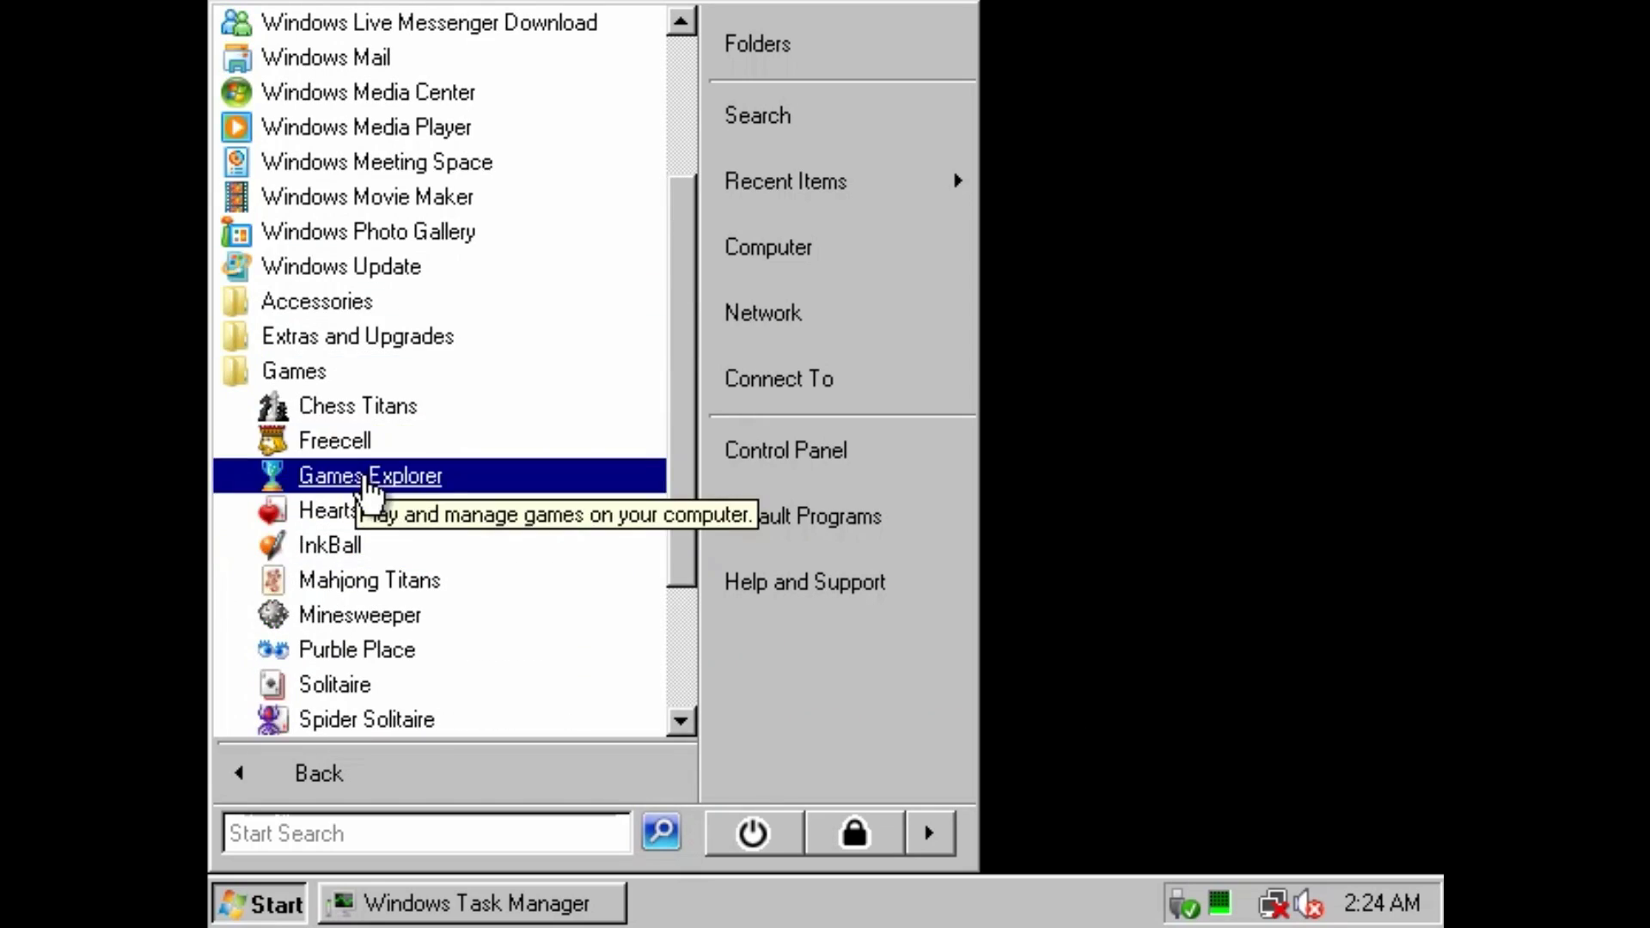
click(1024, 475)
right_click(590, 383)
Create a new desktop folder named 'test'
click(629, 421)
right_click(628, 419)
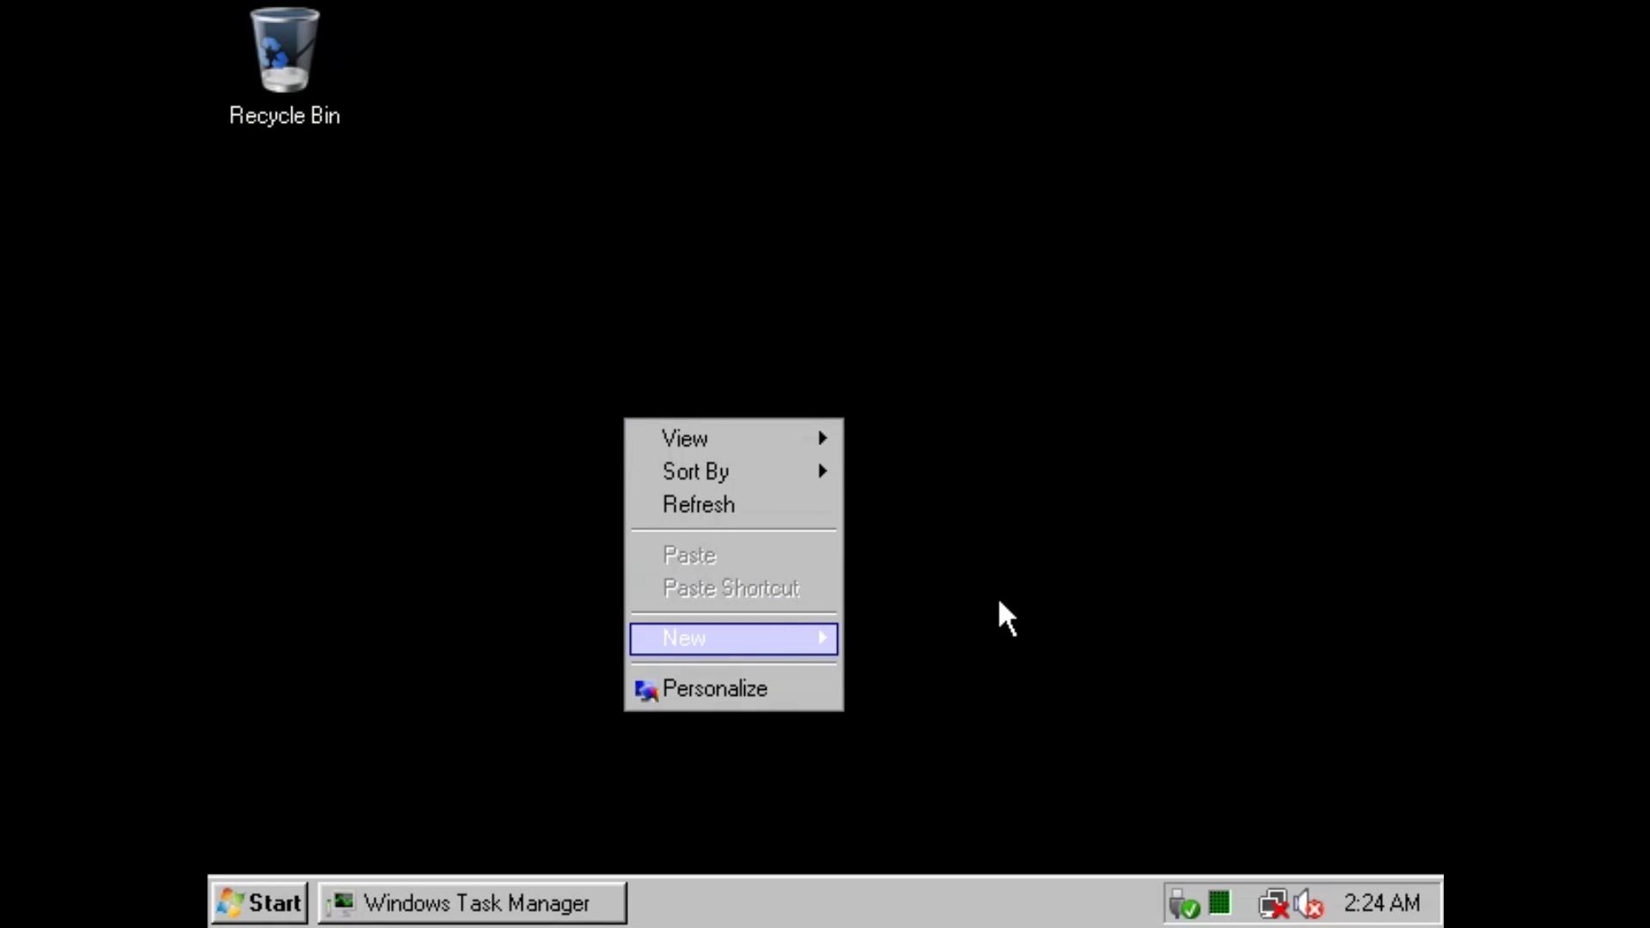
click(977, 335)
text(test)
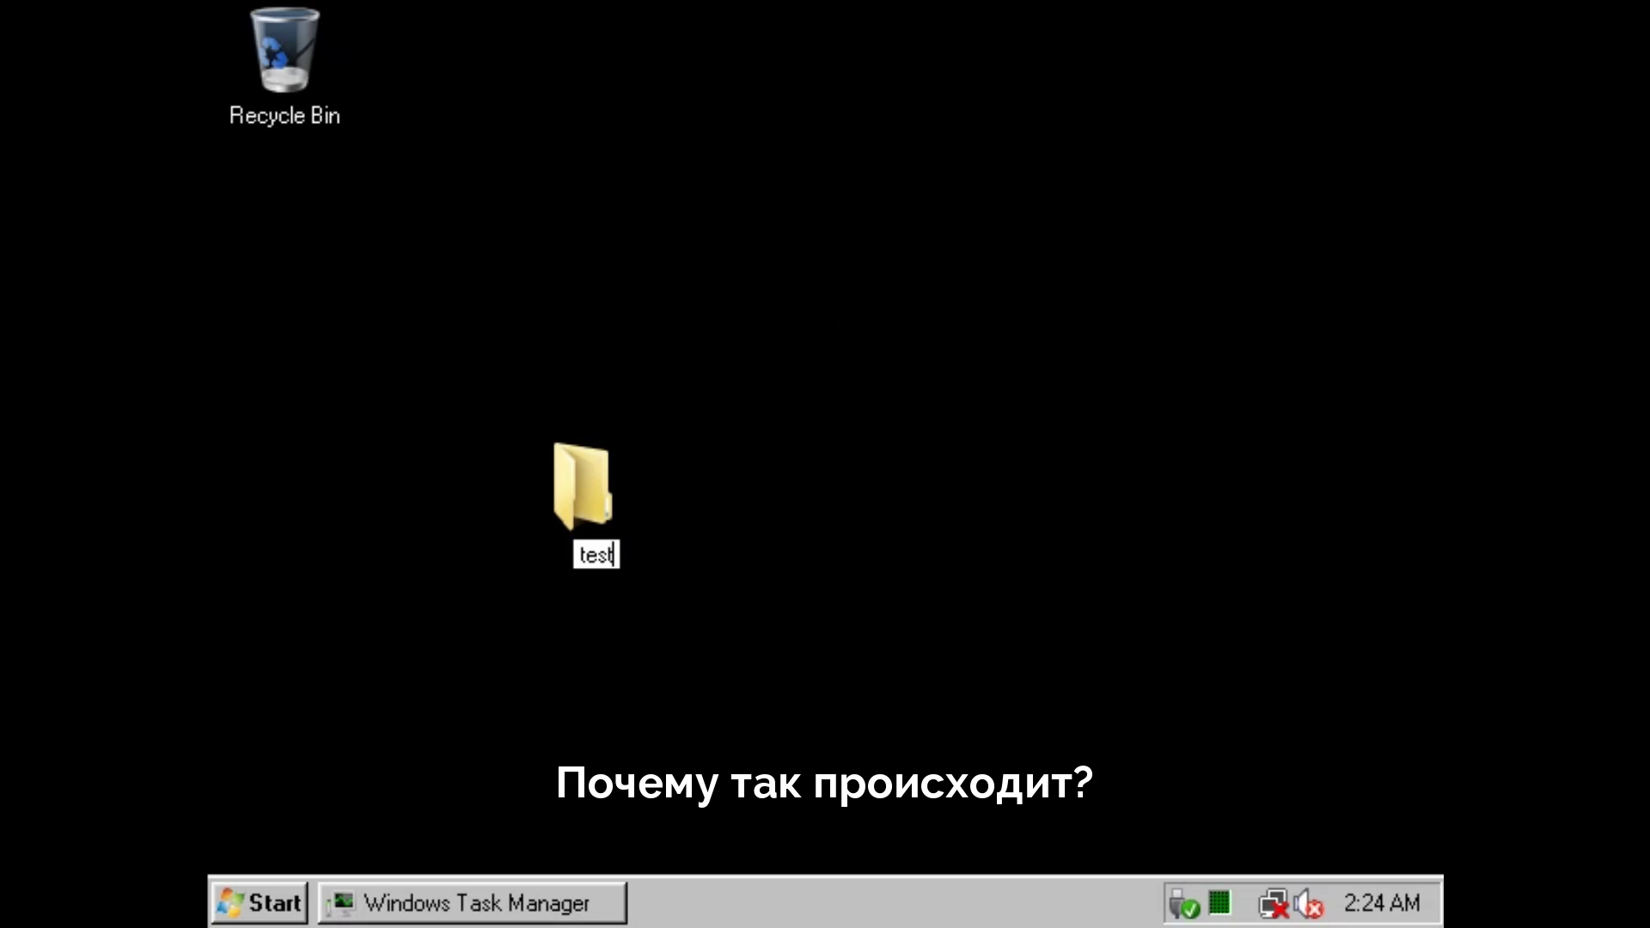
key(Return)
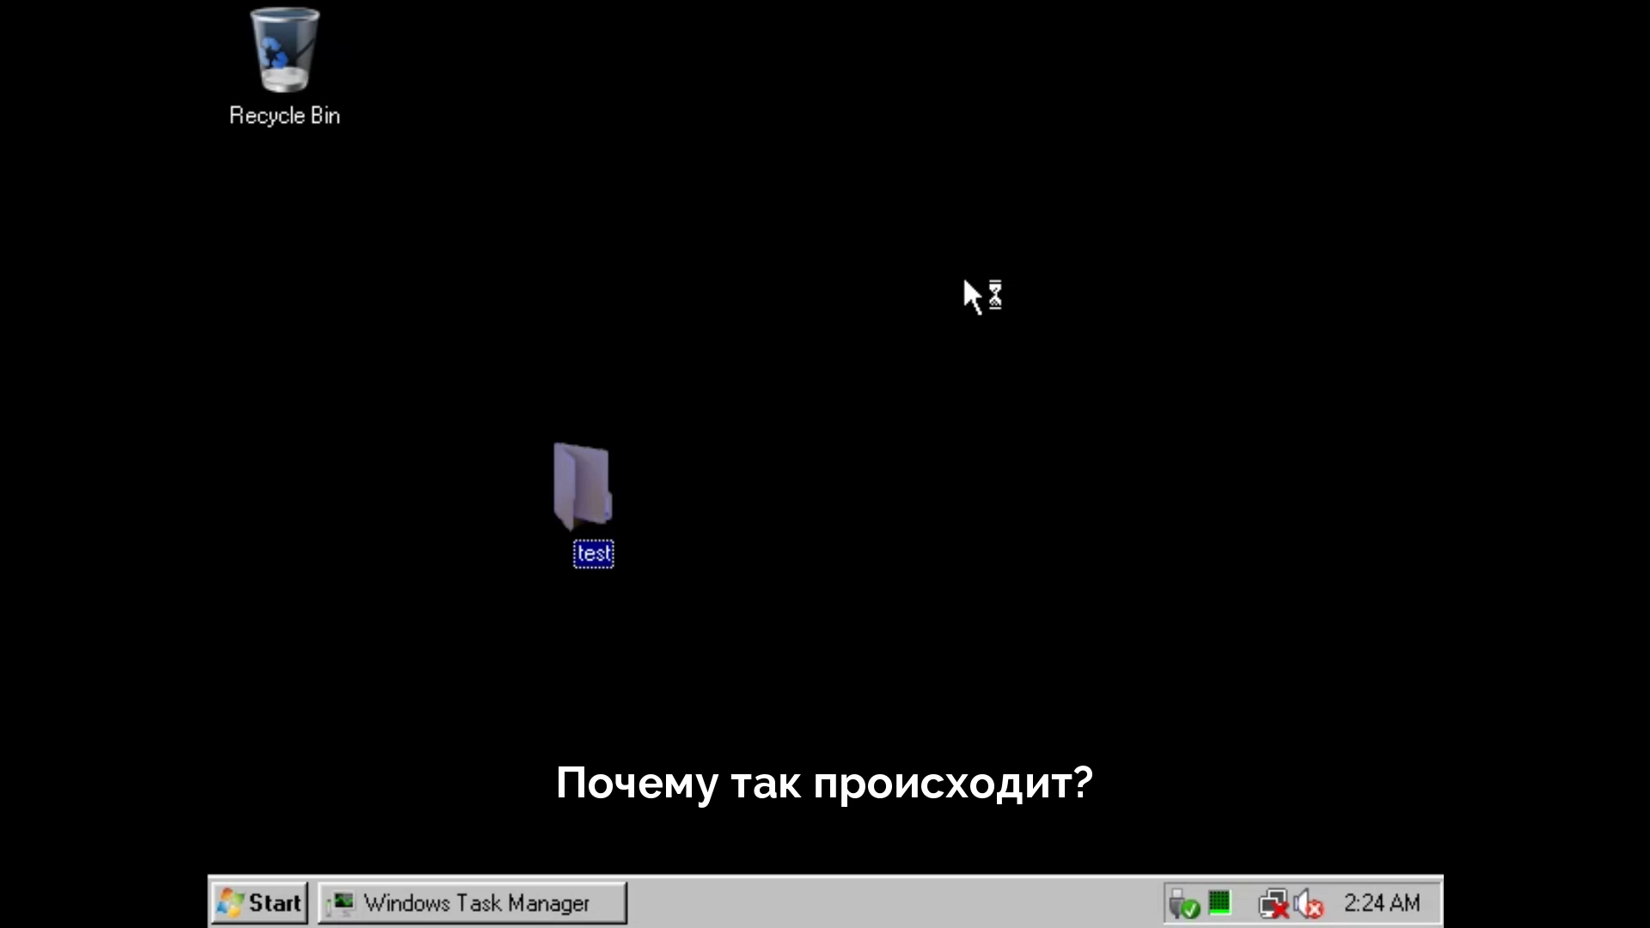
Try launching Help and Support from the Start menu
click(250, 903)
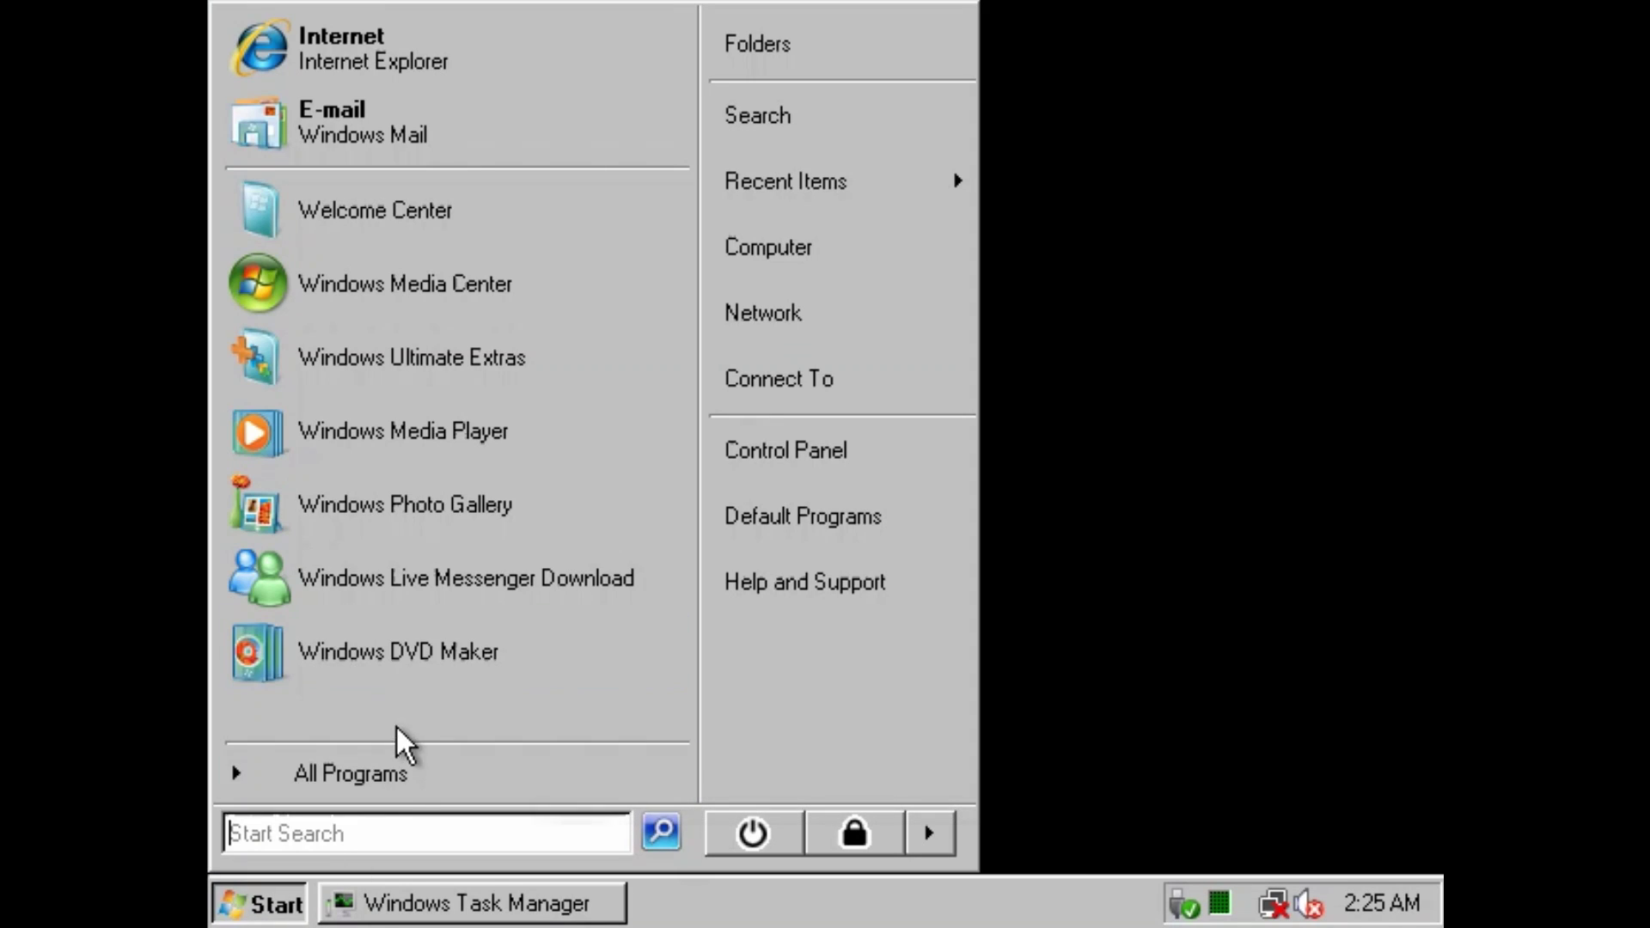
click(842, 579)
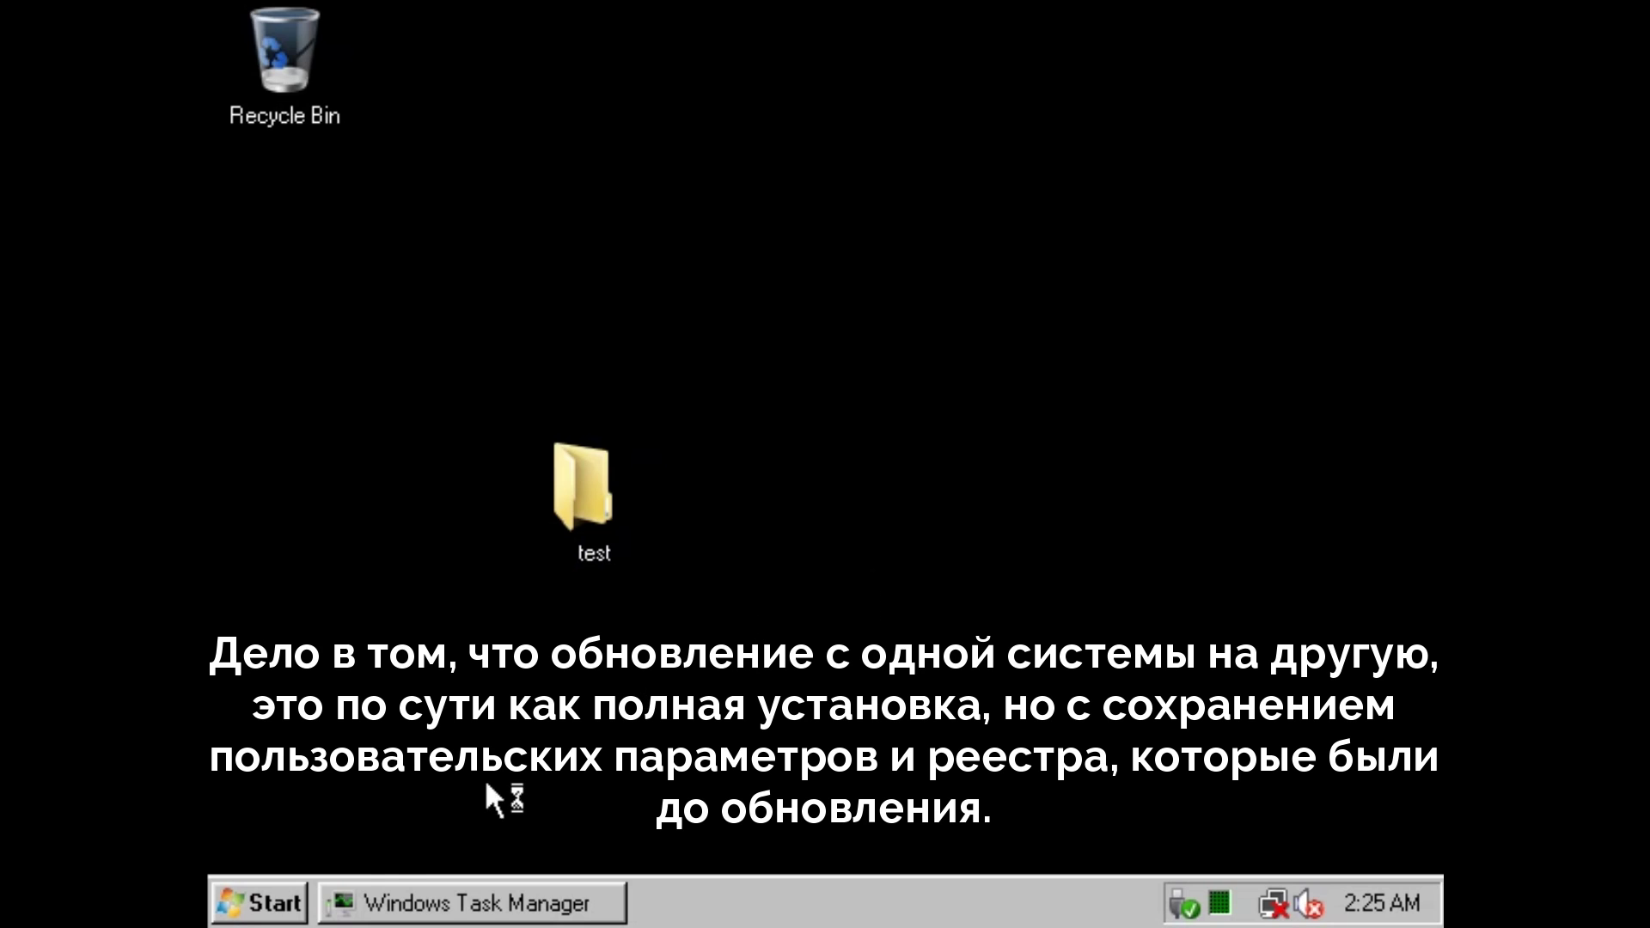
key(super)
key(super)
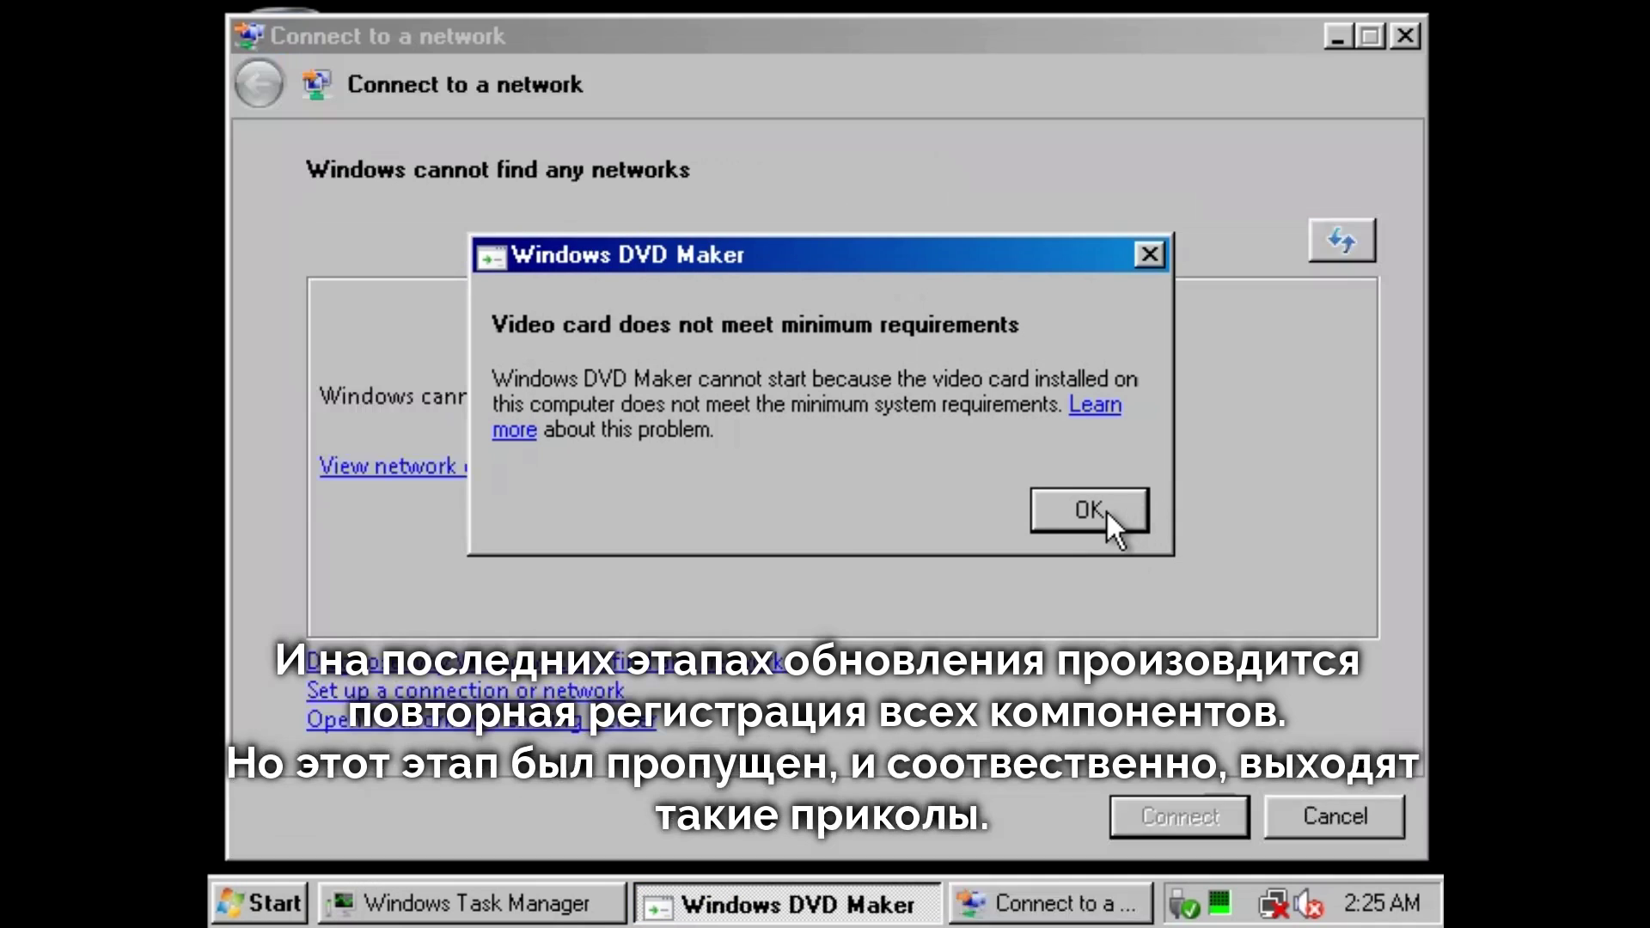
Dismiss the DVD Maker error and network window, then try Windows Meeting Space and Search
click(1087, 509)
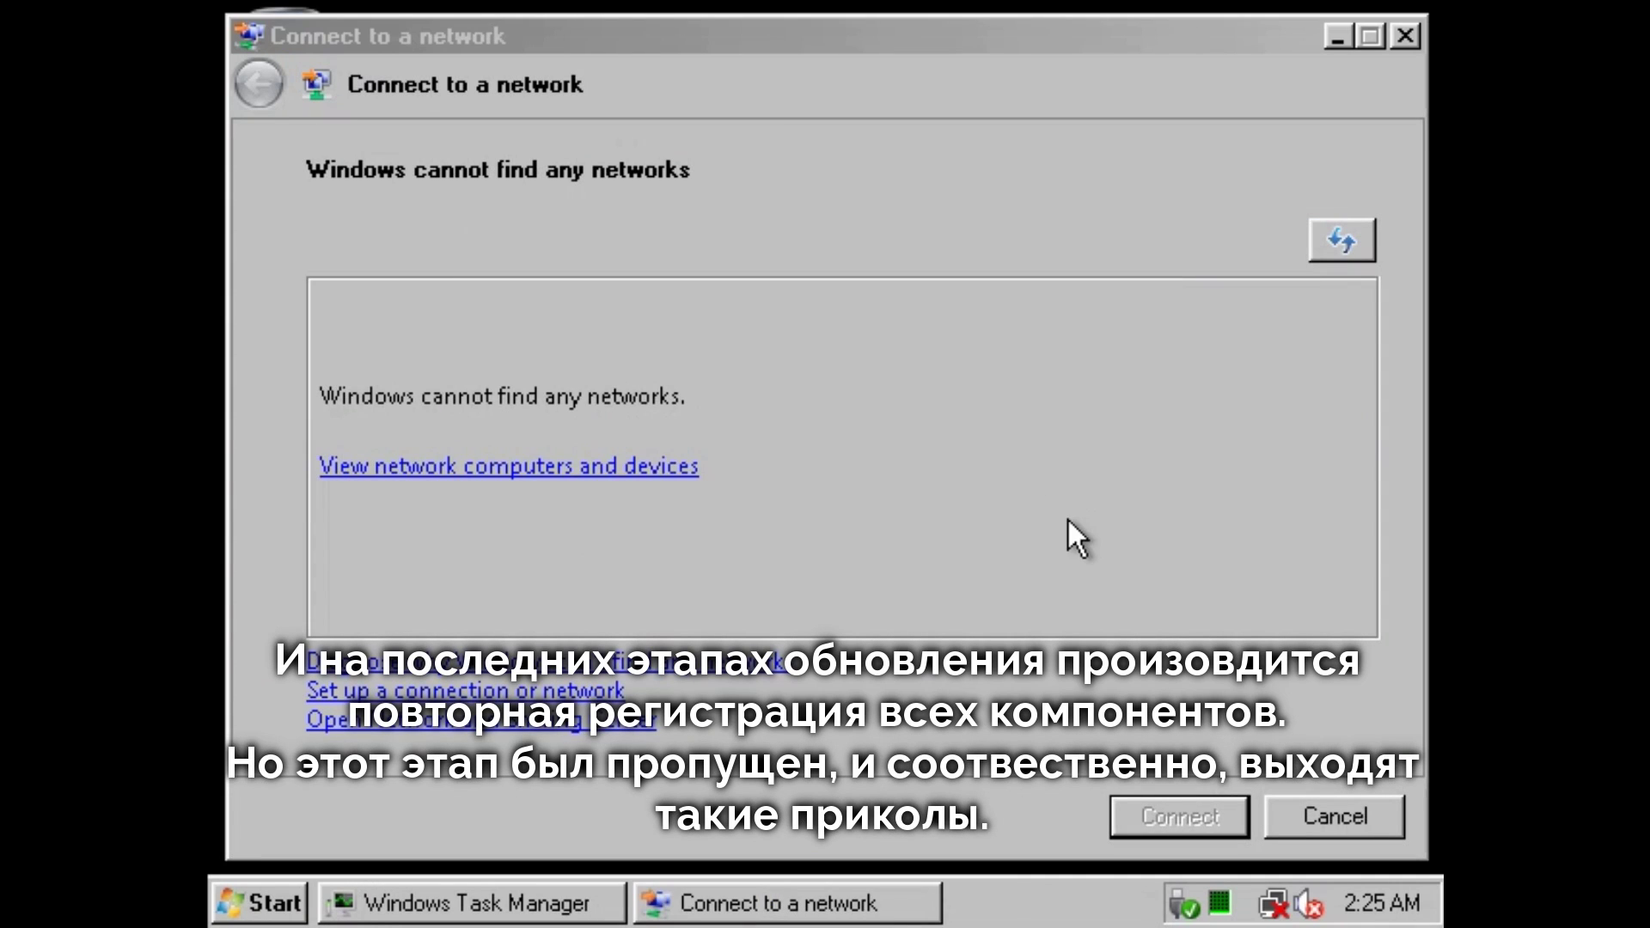
click(1341, 813)
click(266, 901)
click(327, 773)
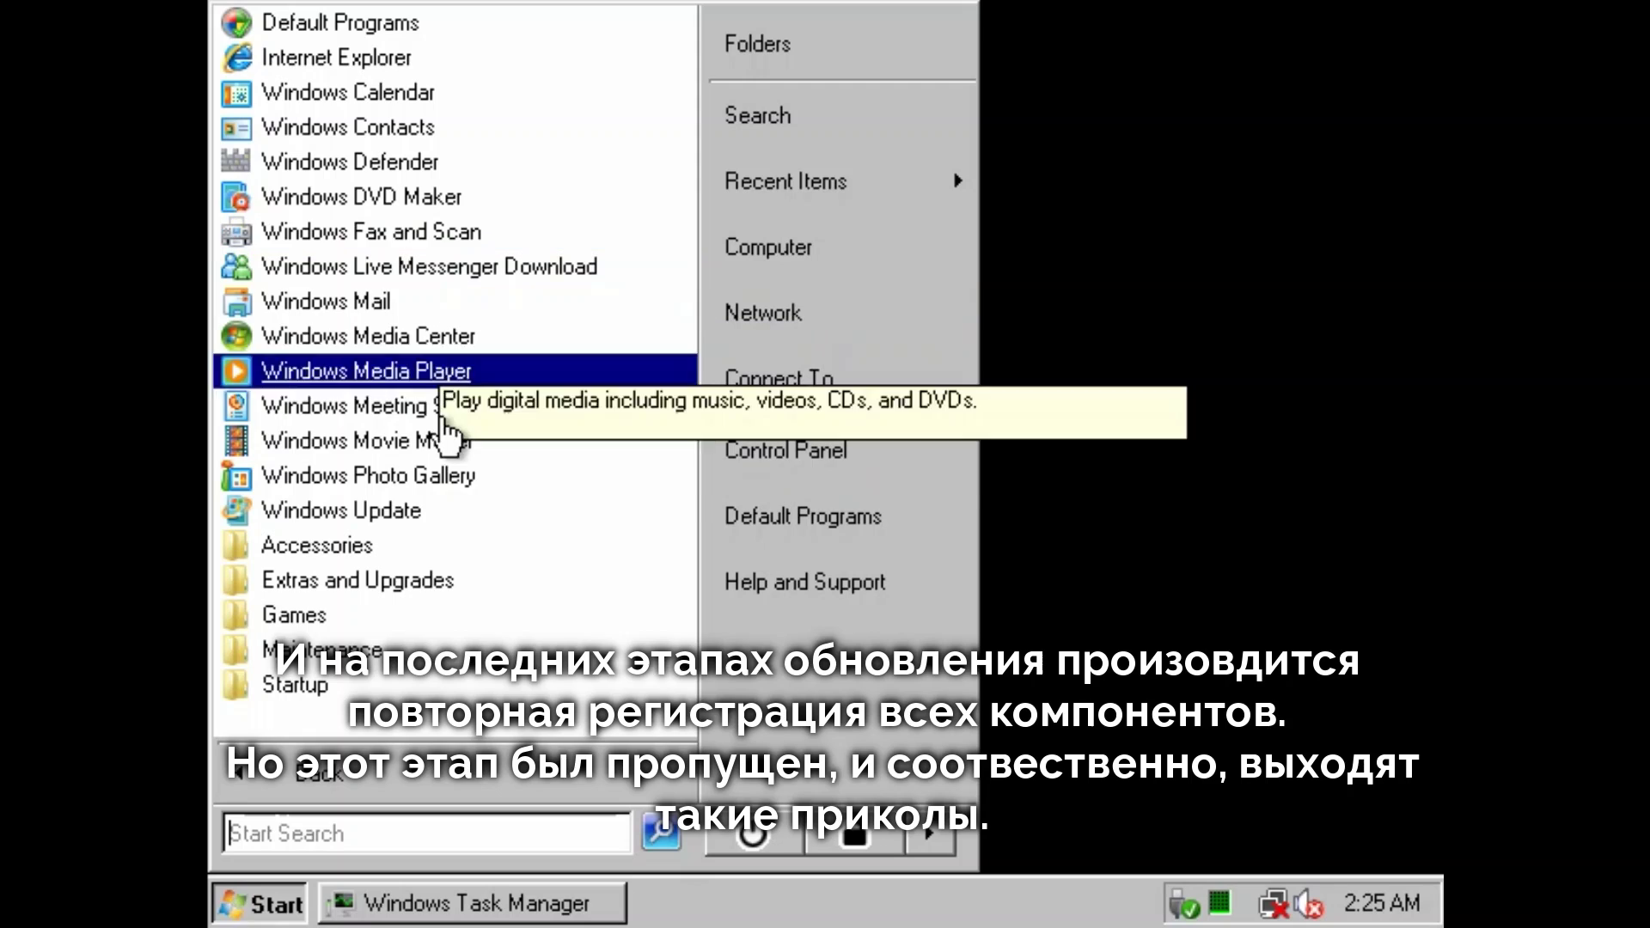
click(441, 411)
click(297, 901)
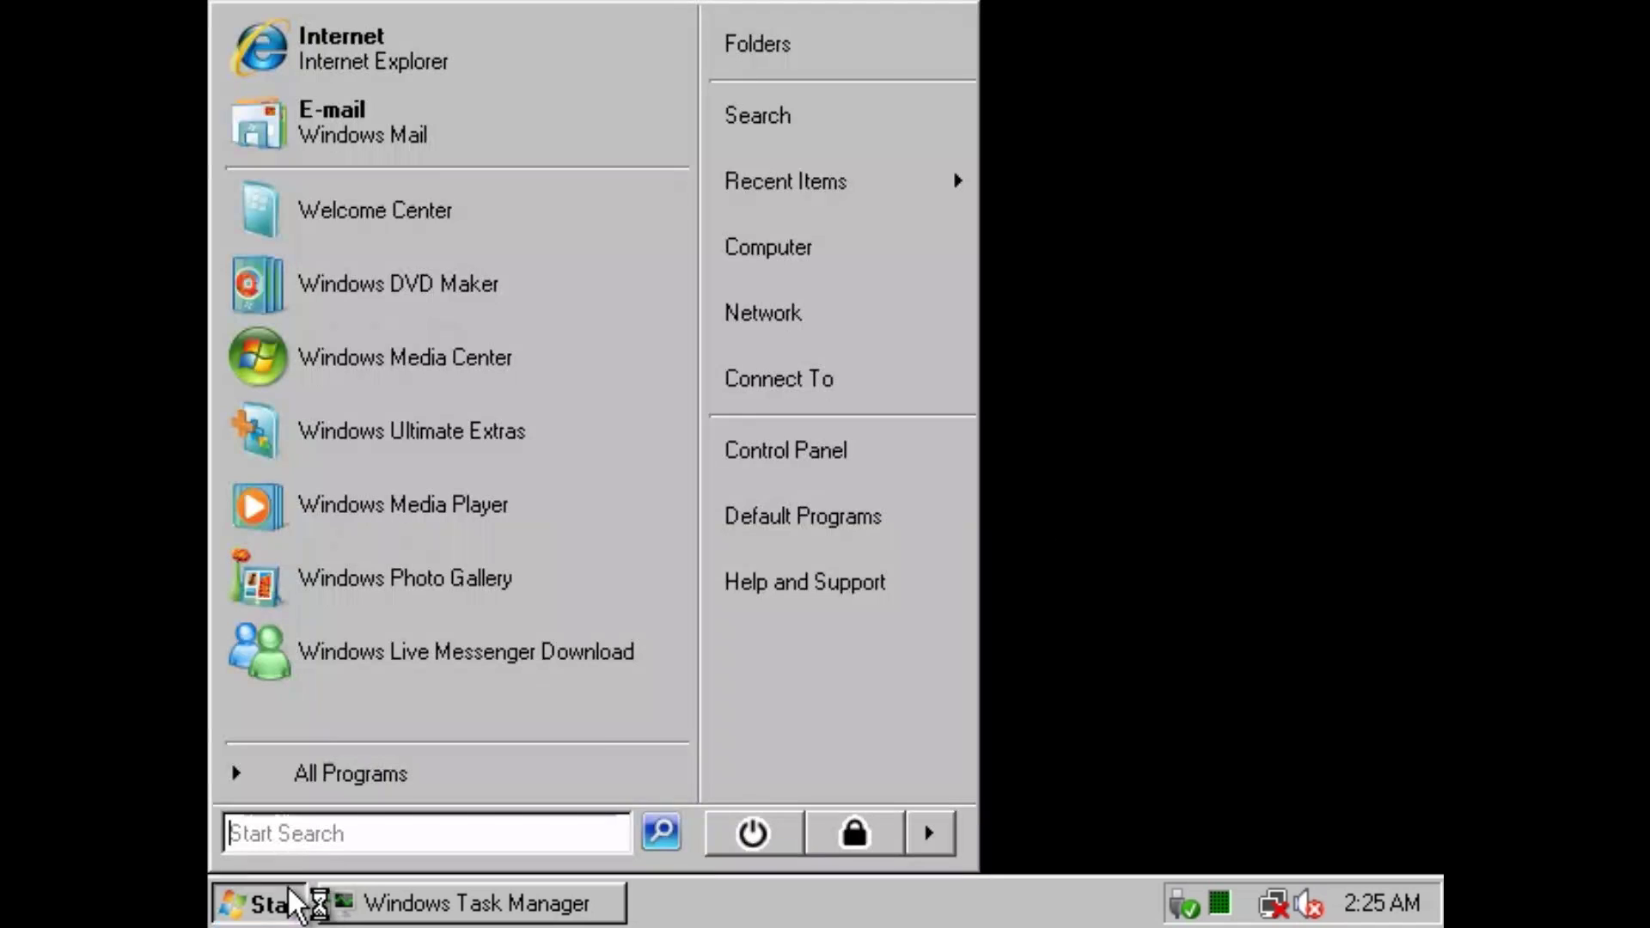
click(840, 124)
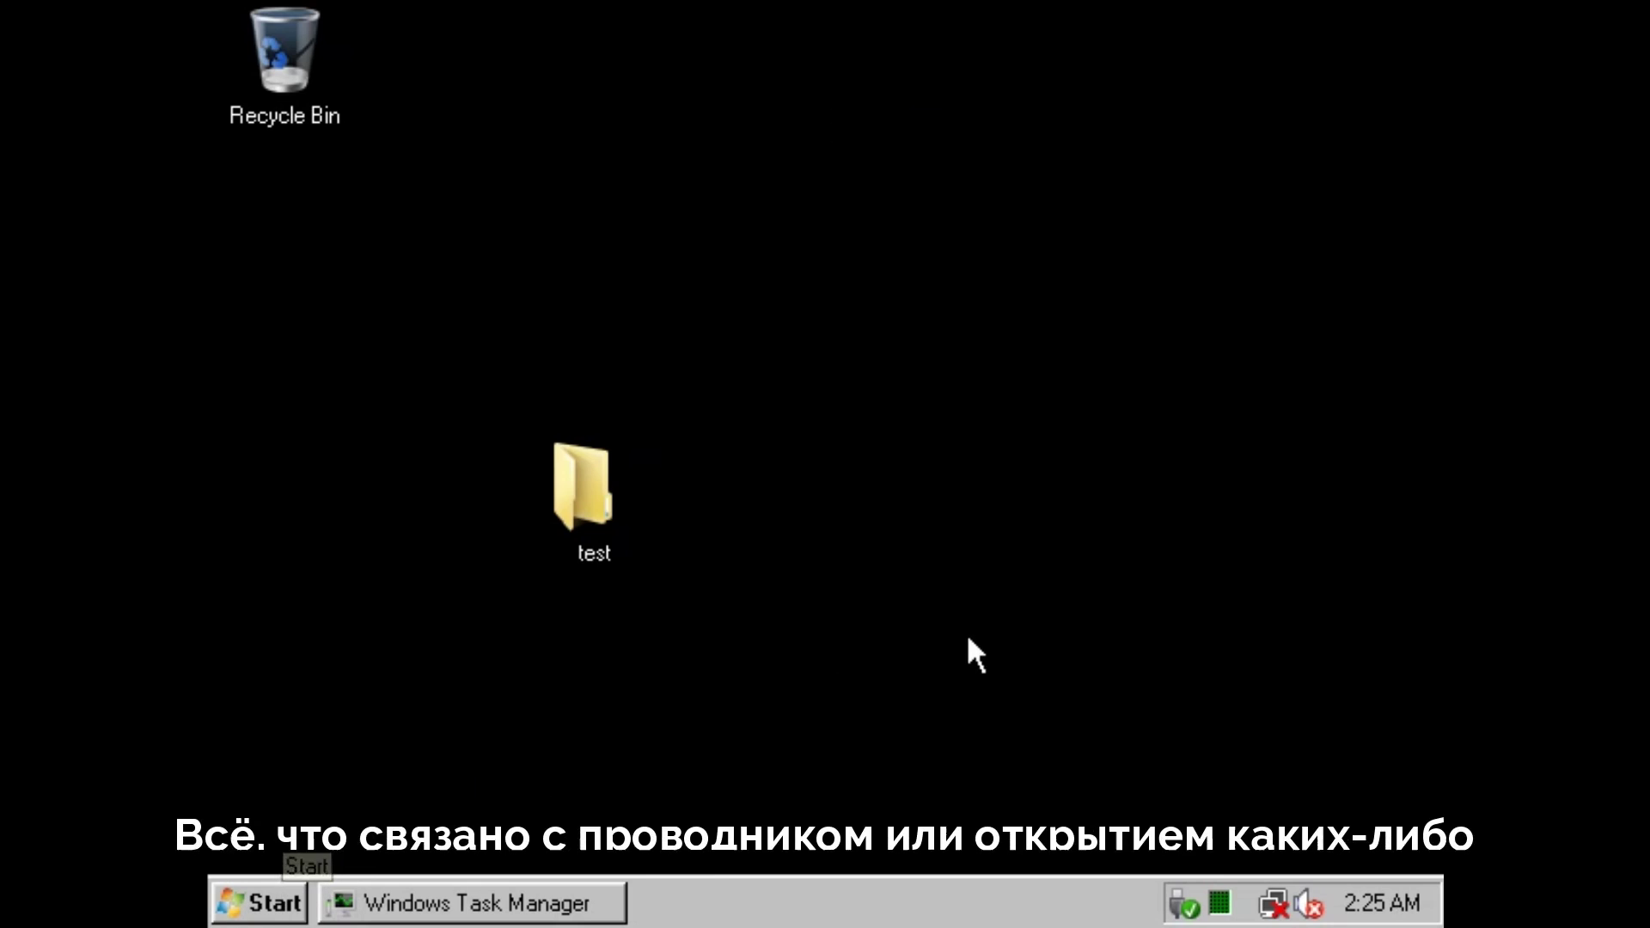
Show Task Manager's About box identifying Windows Vista Ultimate build 6000
click(520, 904)
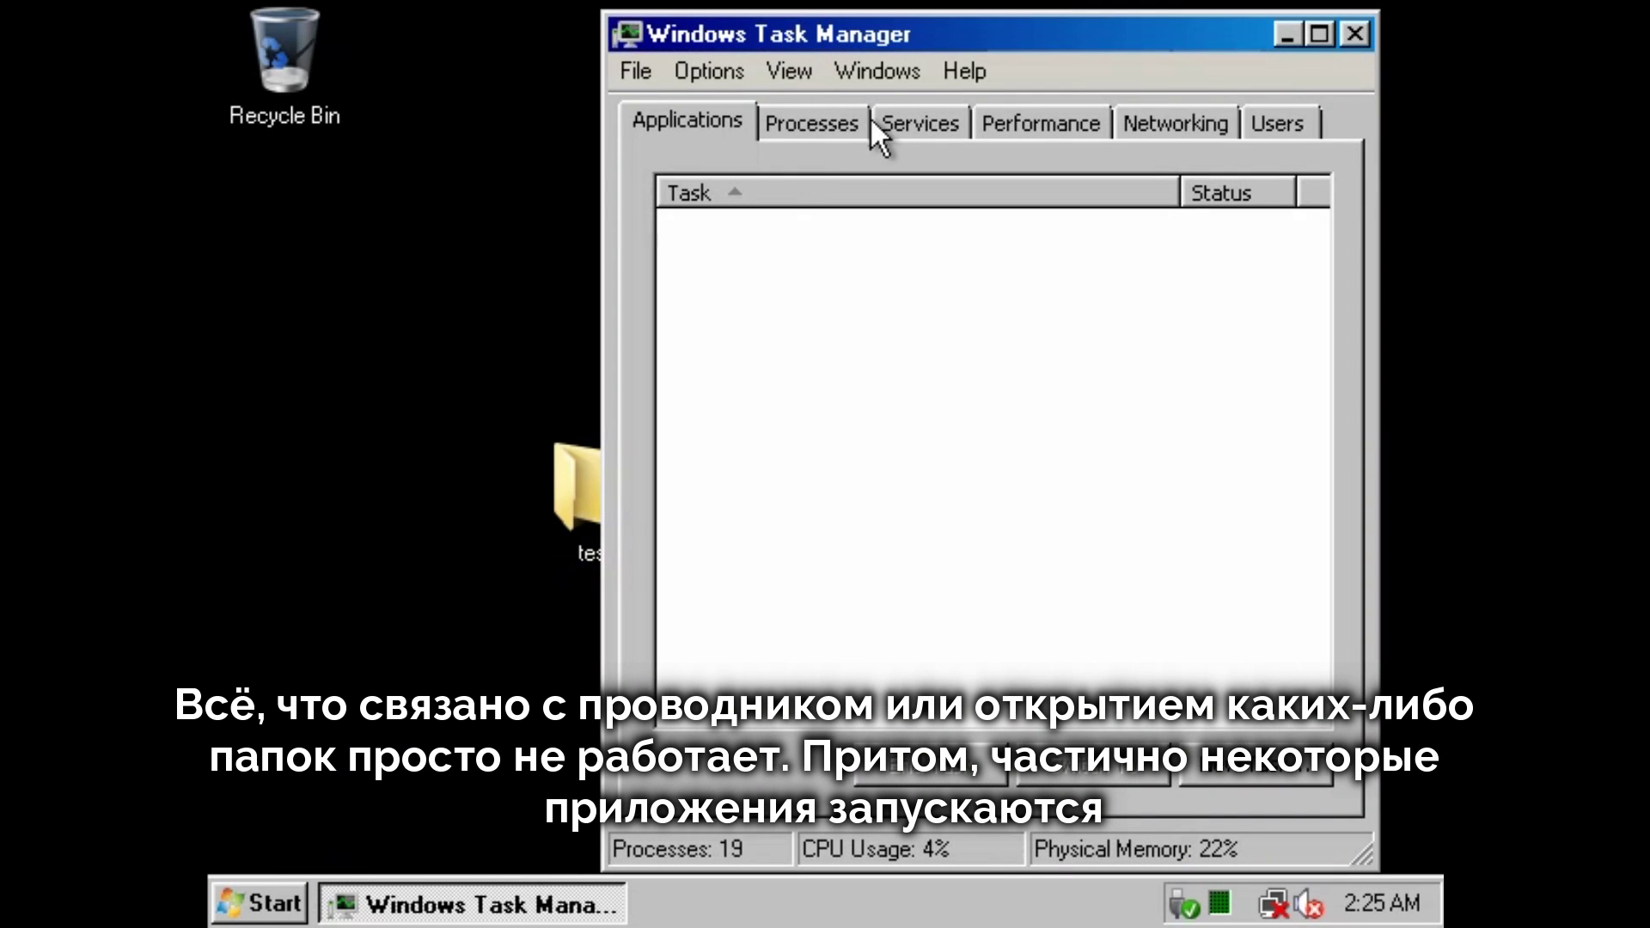
click(899, 71)
click(1014, 153)
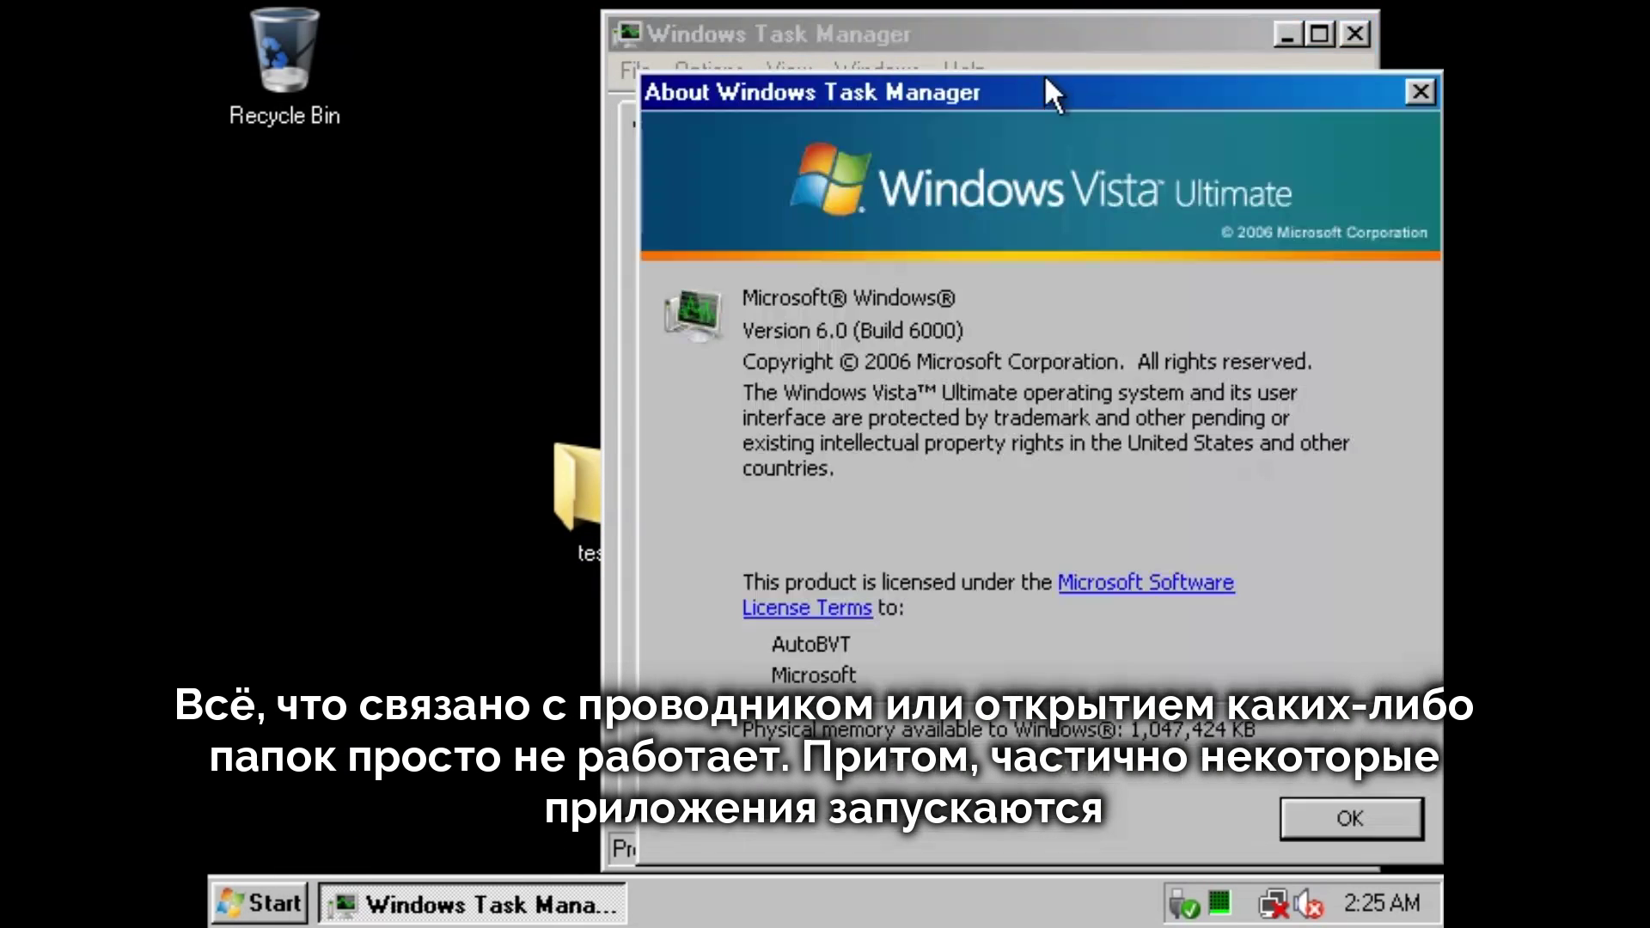
Close Task Manager and search the Start menu for 'notepad'
key(Return)
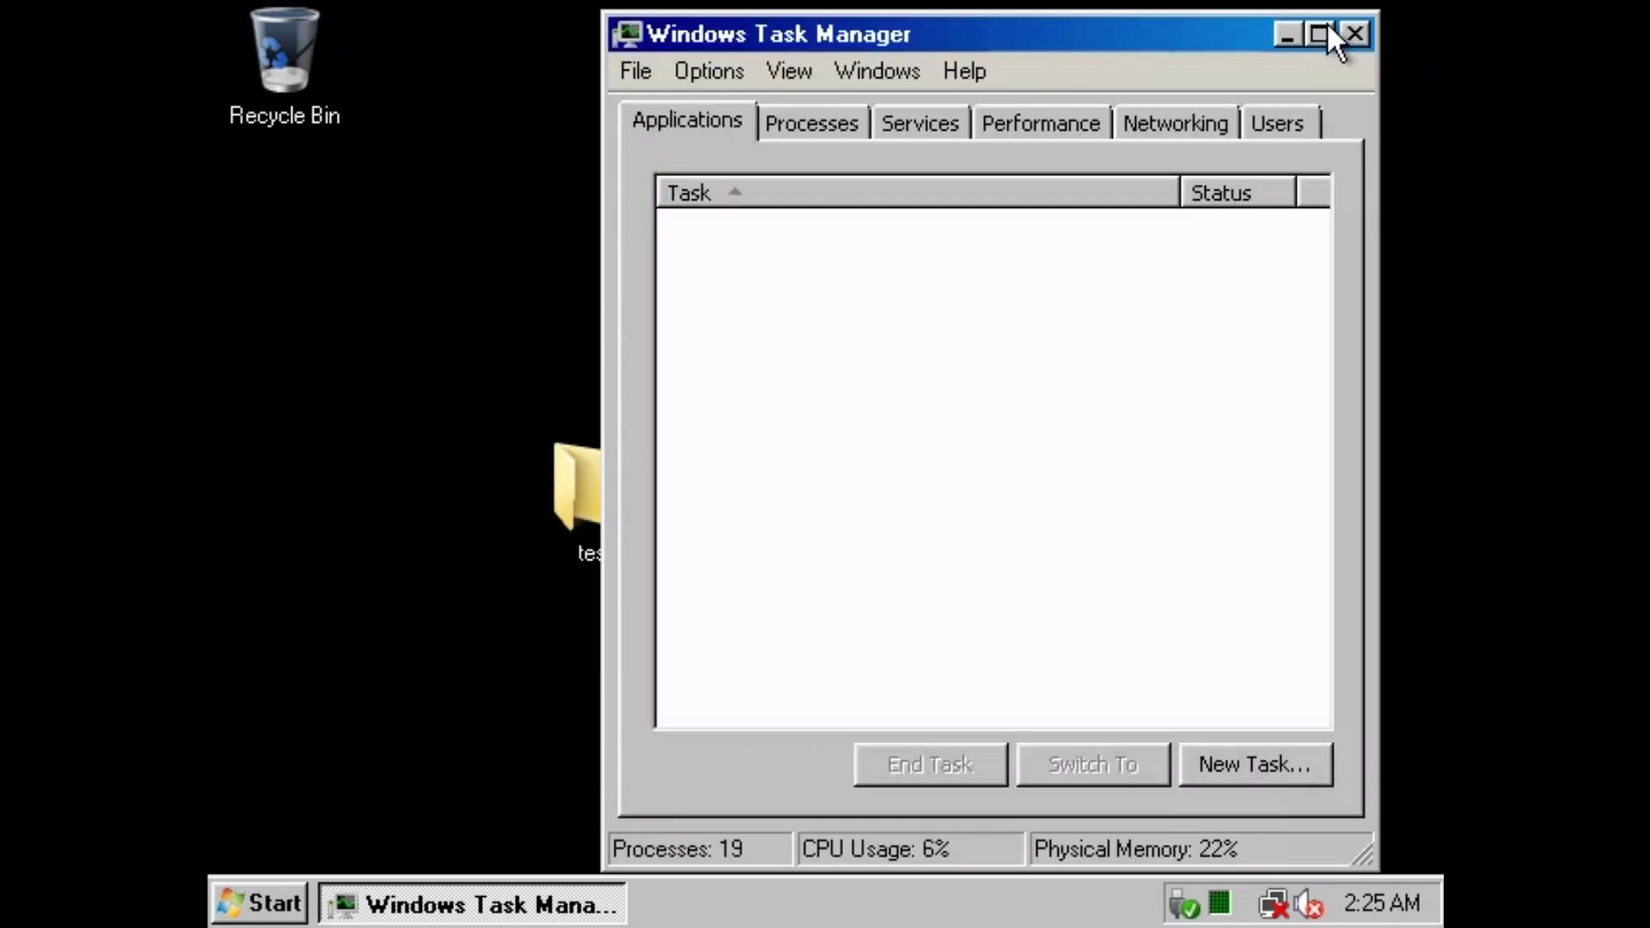
click(1354, 34)
click(258, 903)
click(405, 769)
click(405, 769)
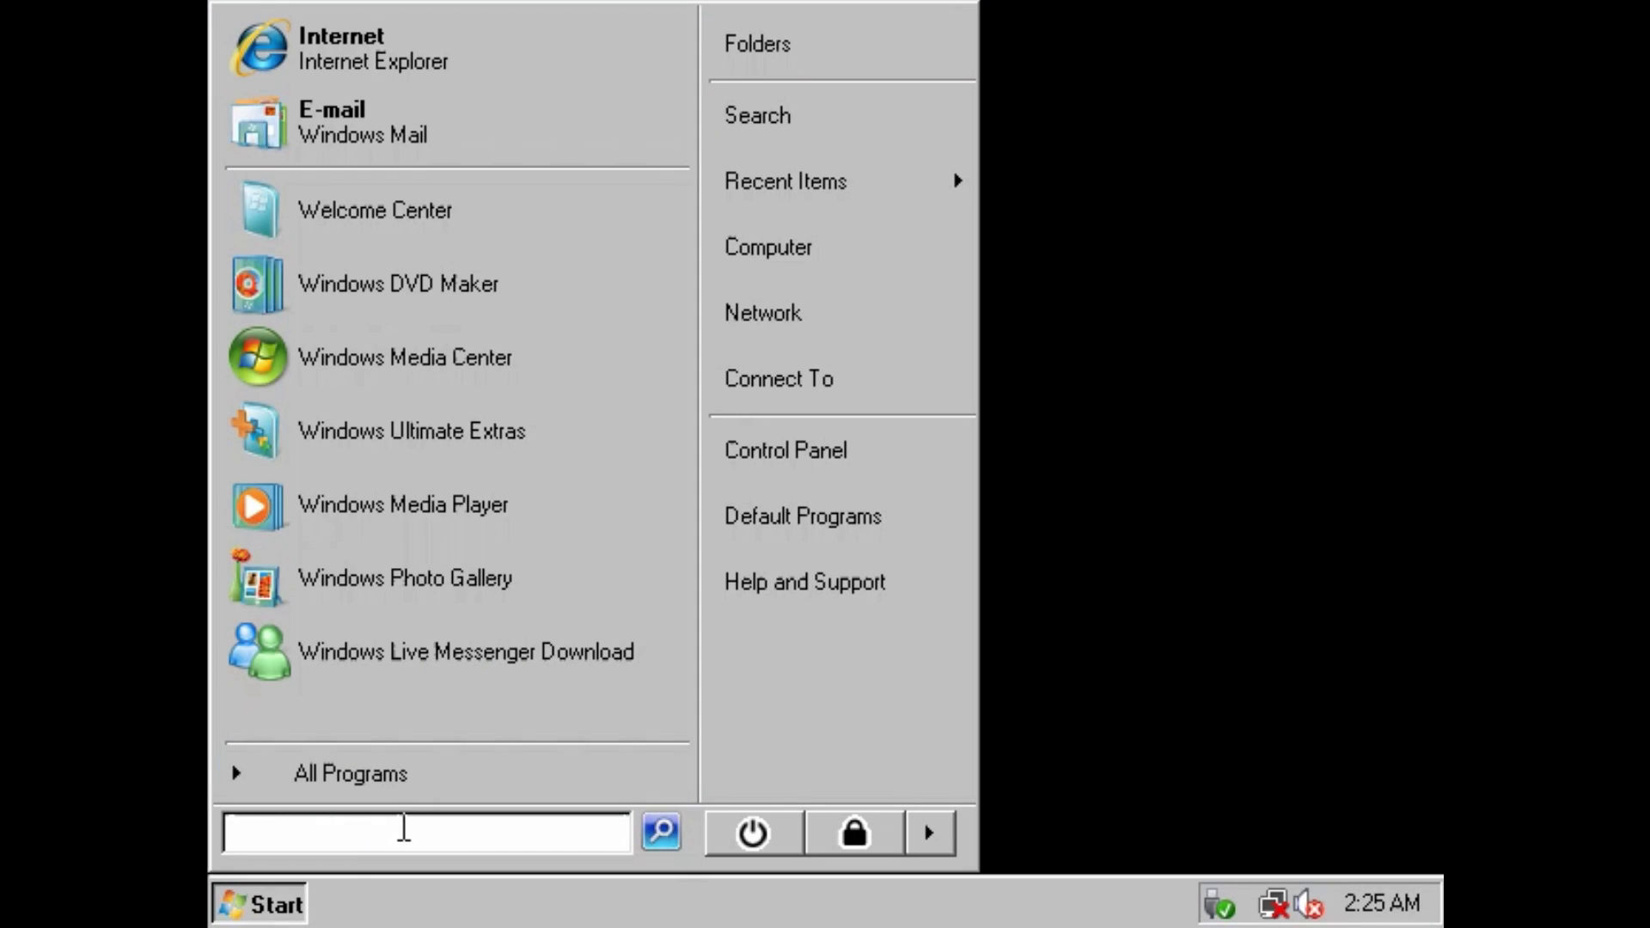
text(notepad)
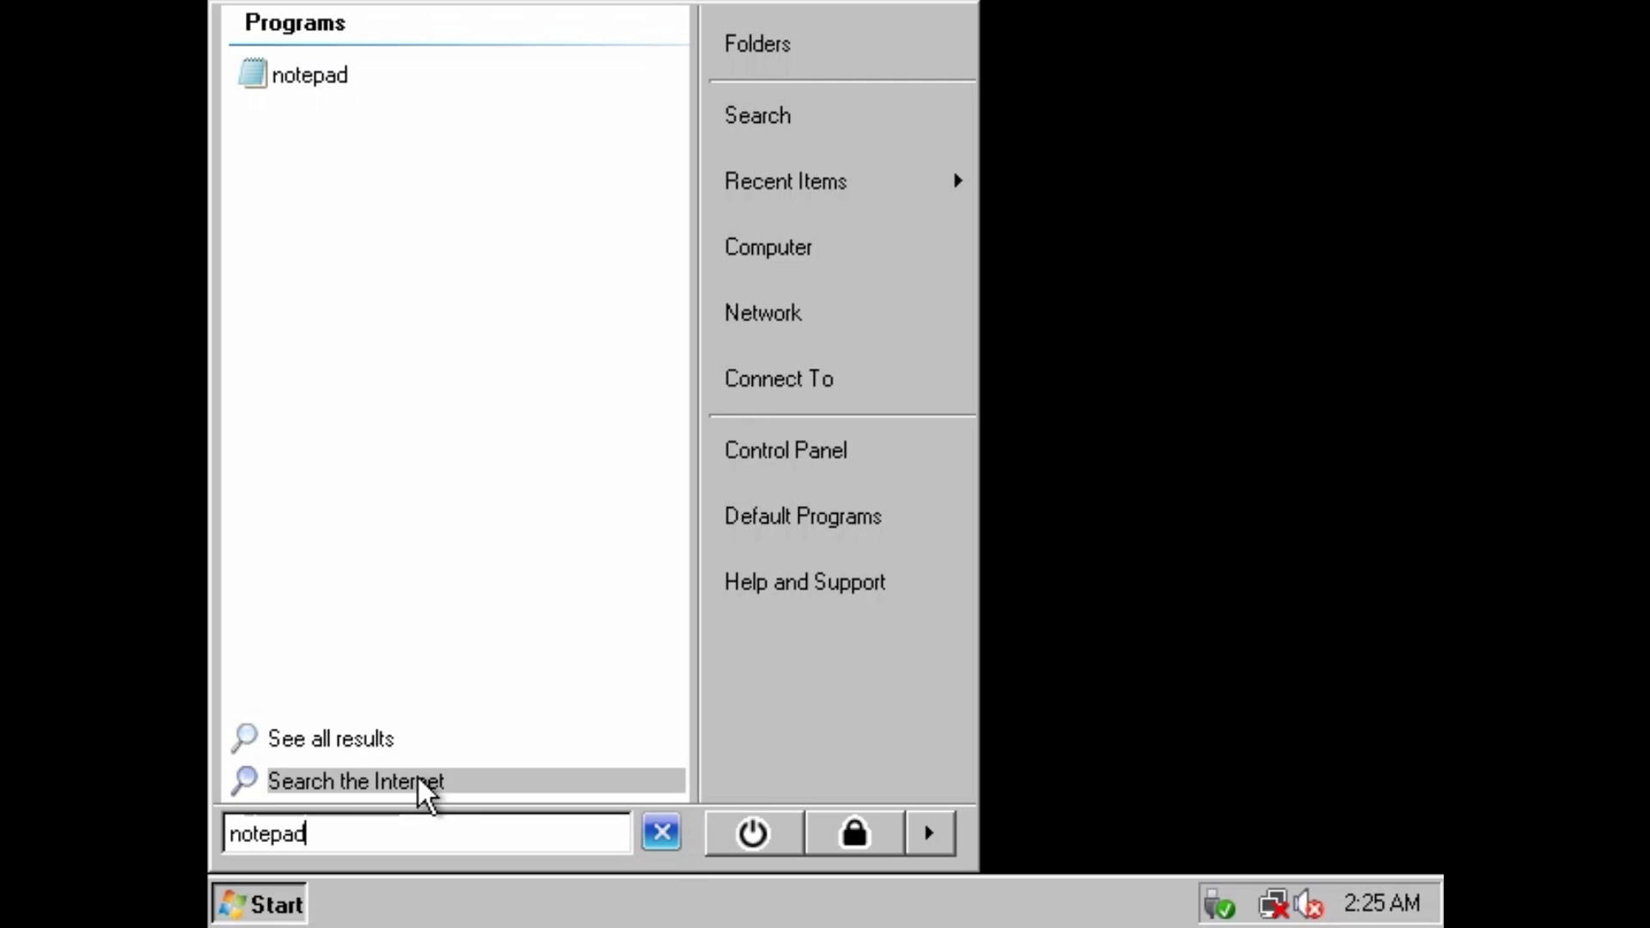
click(379, 742)
Try launching Backup and Restore Center and turn on the Quick Launch toolbar
click(263, 877)
click(284, 770)
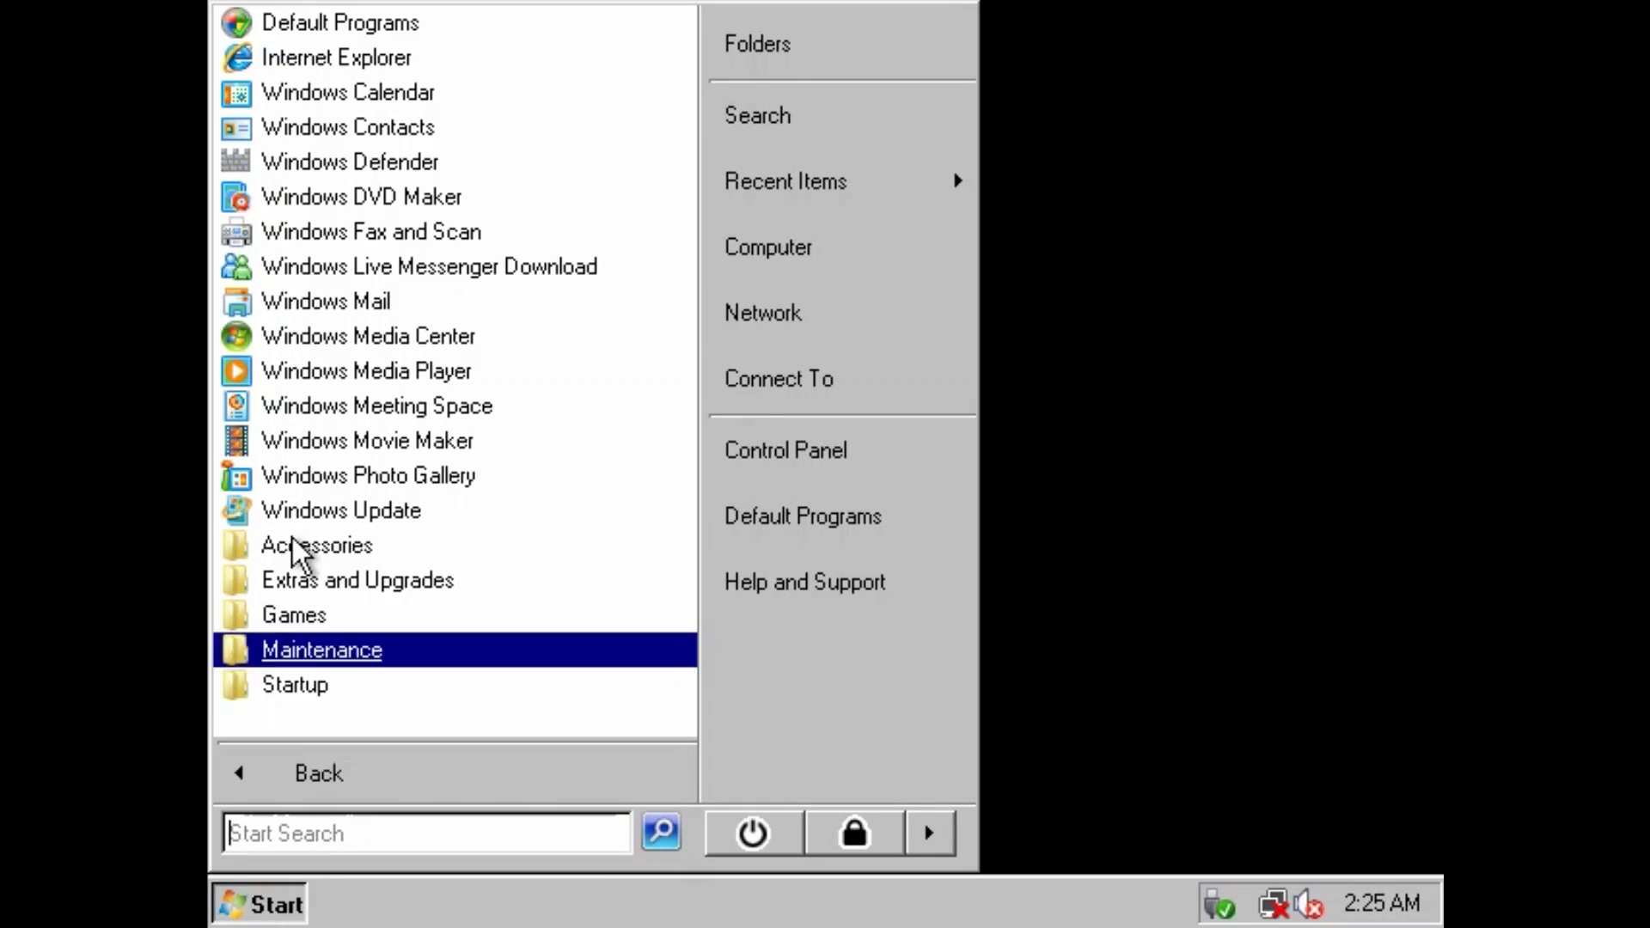
click(322, 653)
click(413, 612)
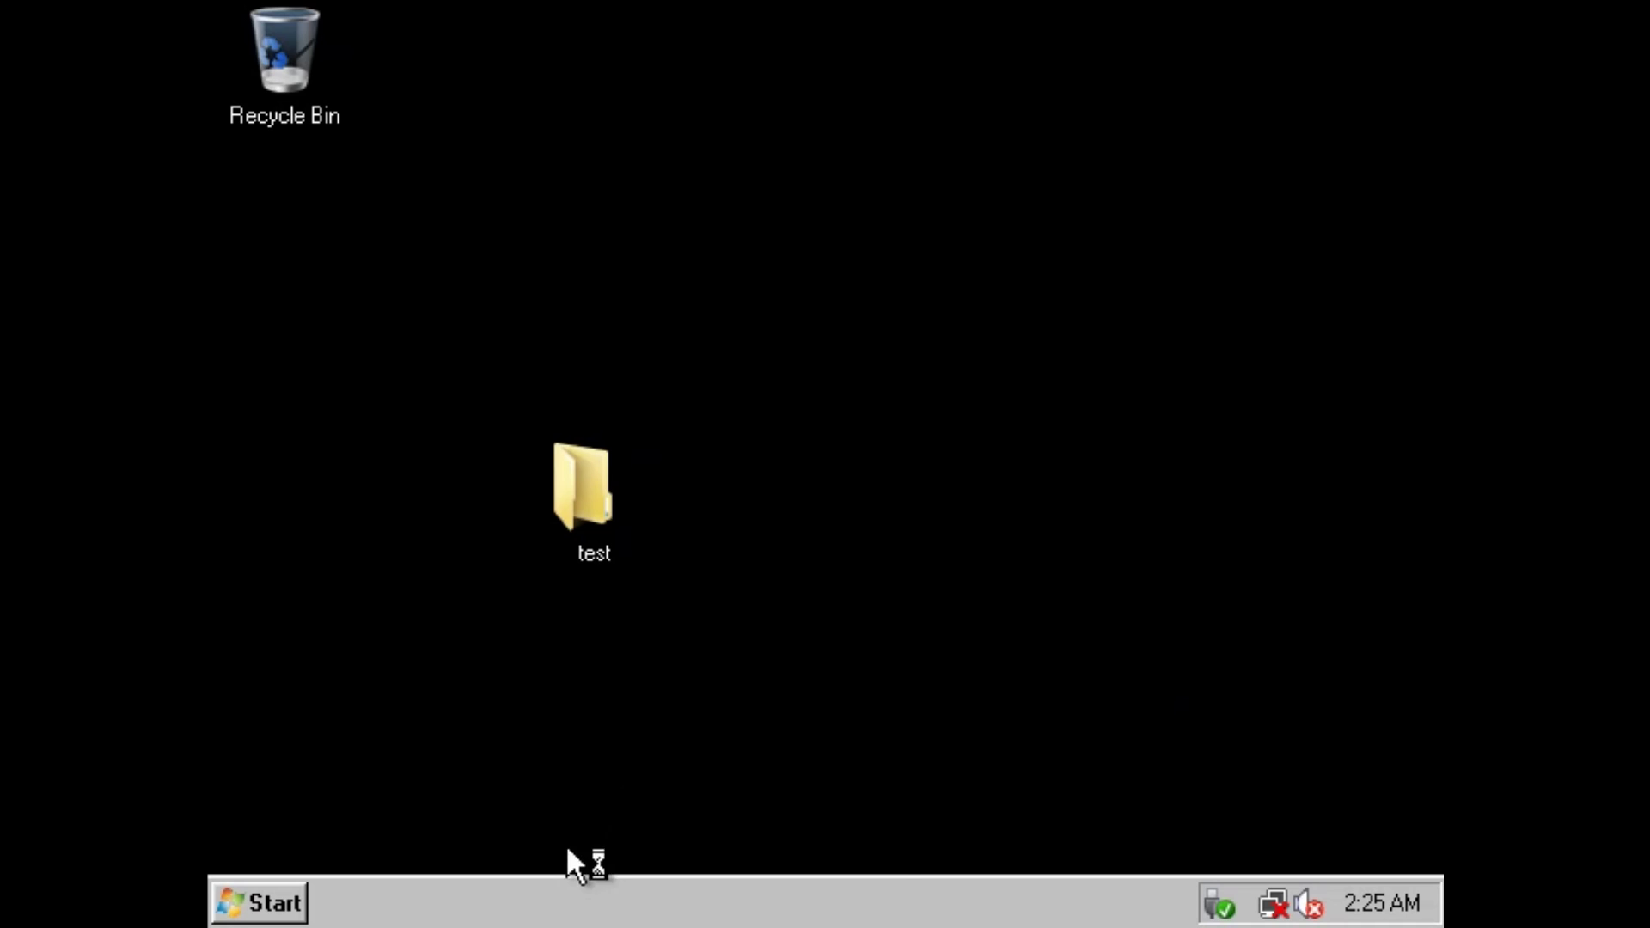
right_click(563, 885)
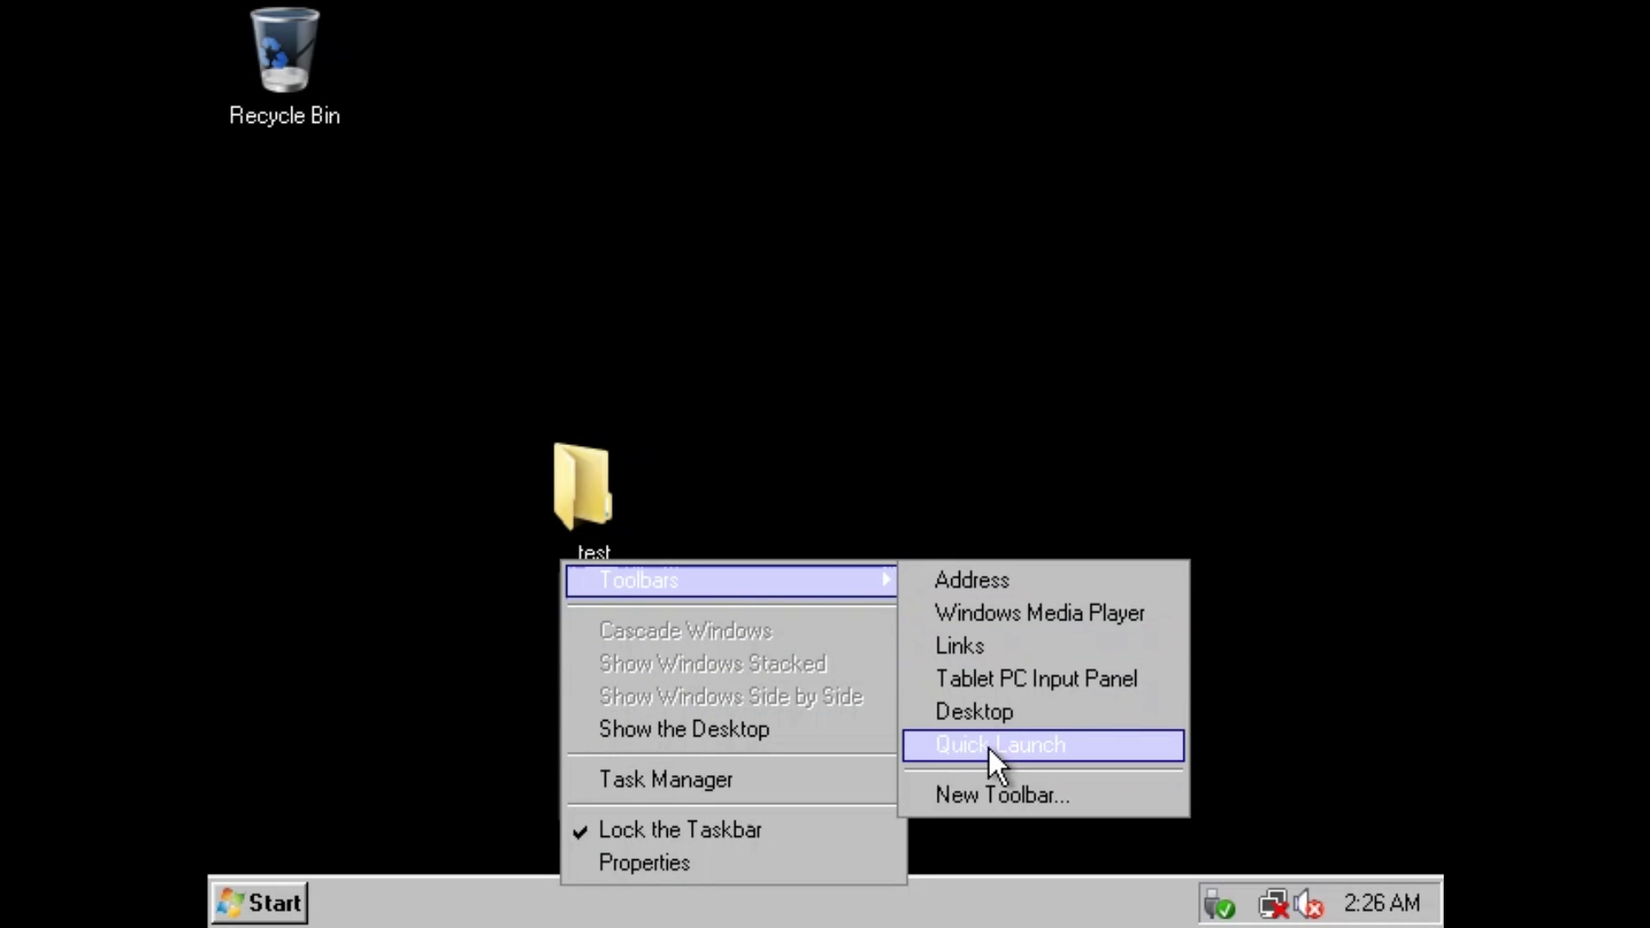
click(988, 742)
Launch Windows Sidebar from Accessories, then reopen the Accessories folder
click(279, 892)
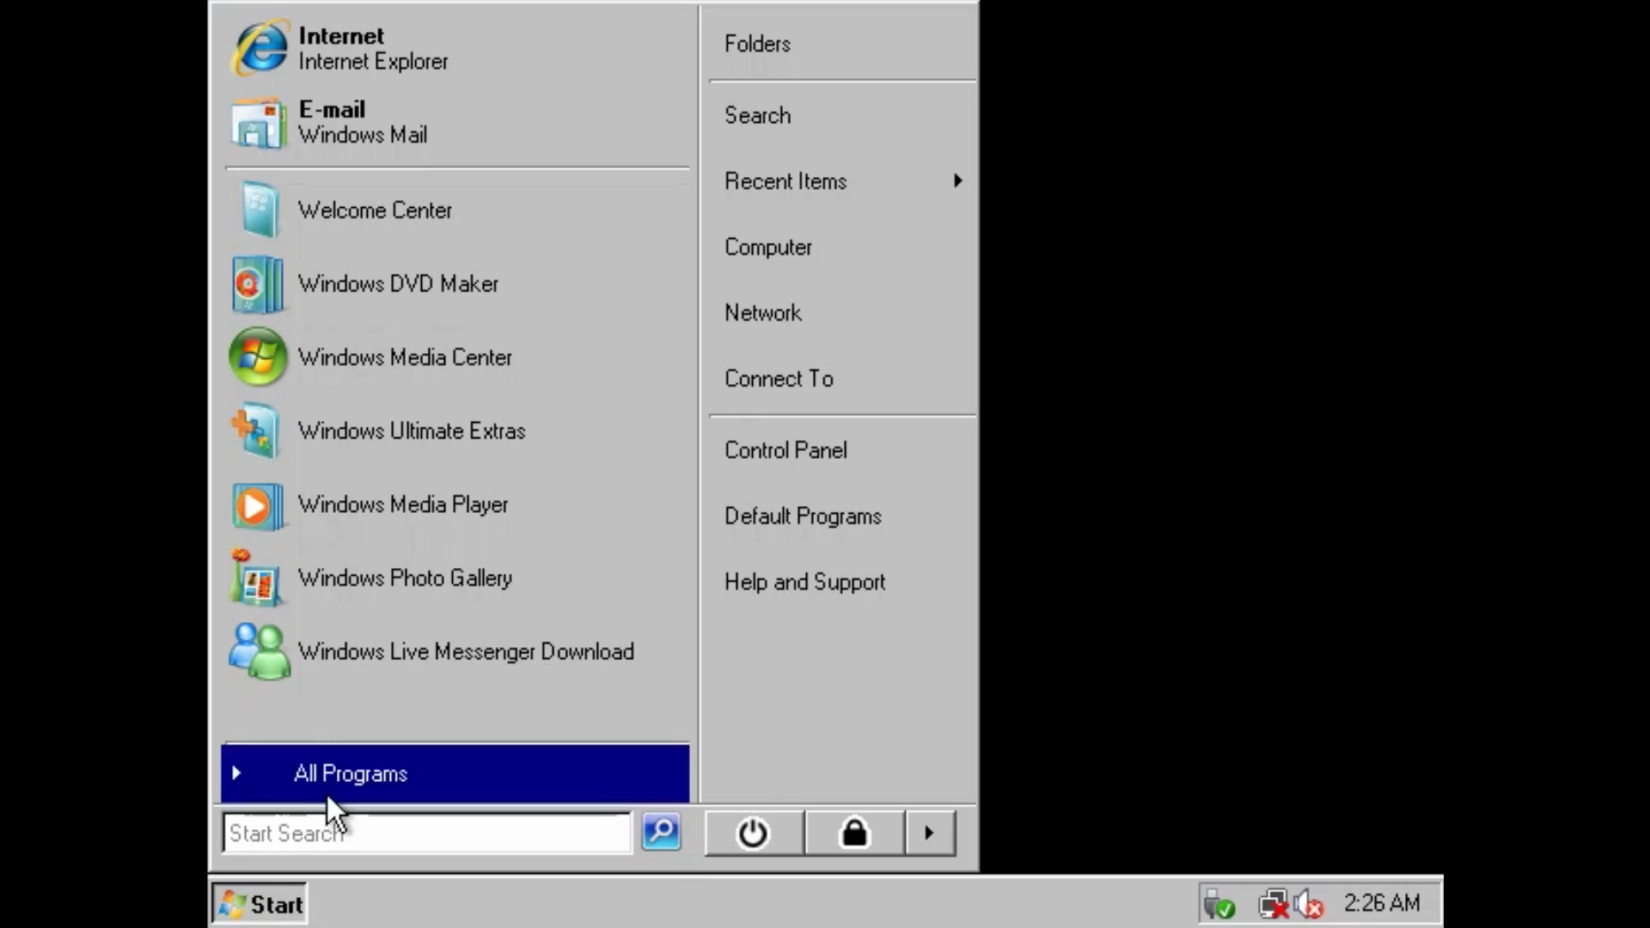
click(378, 767)
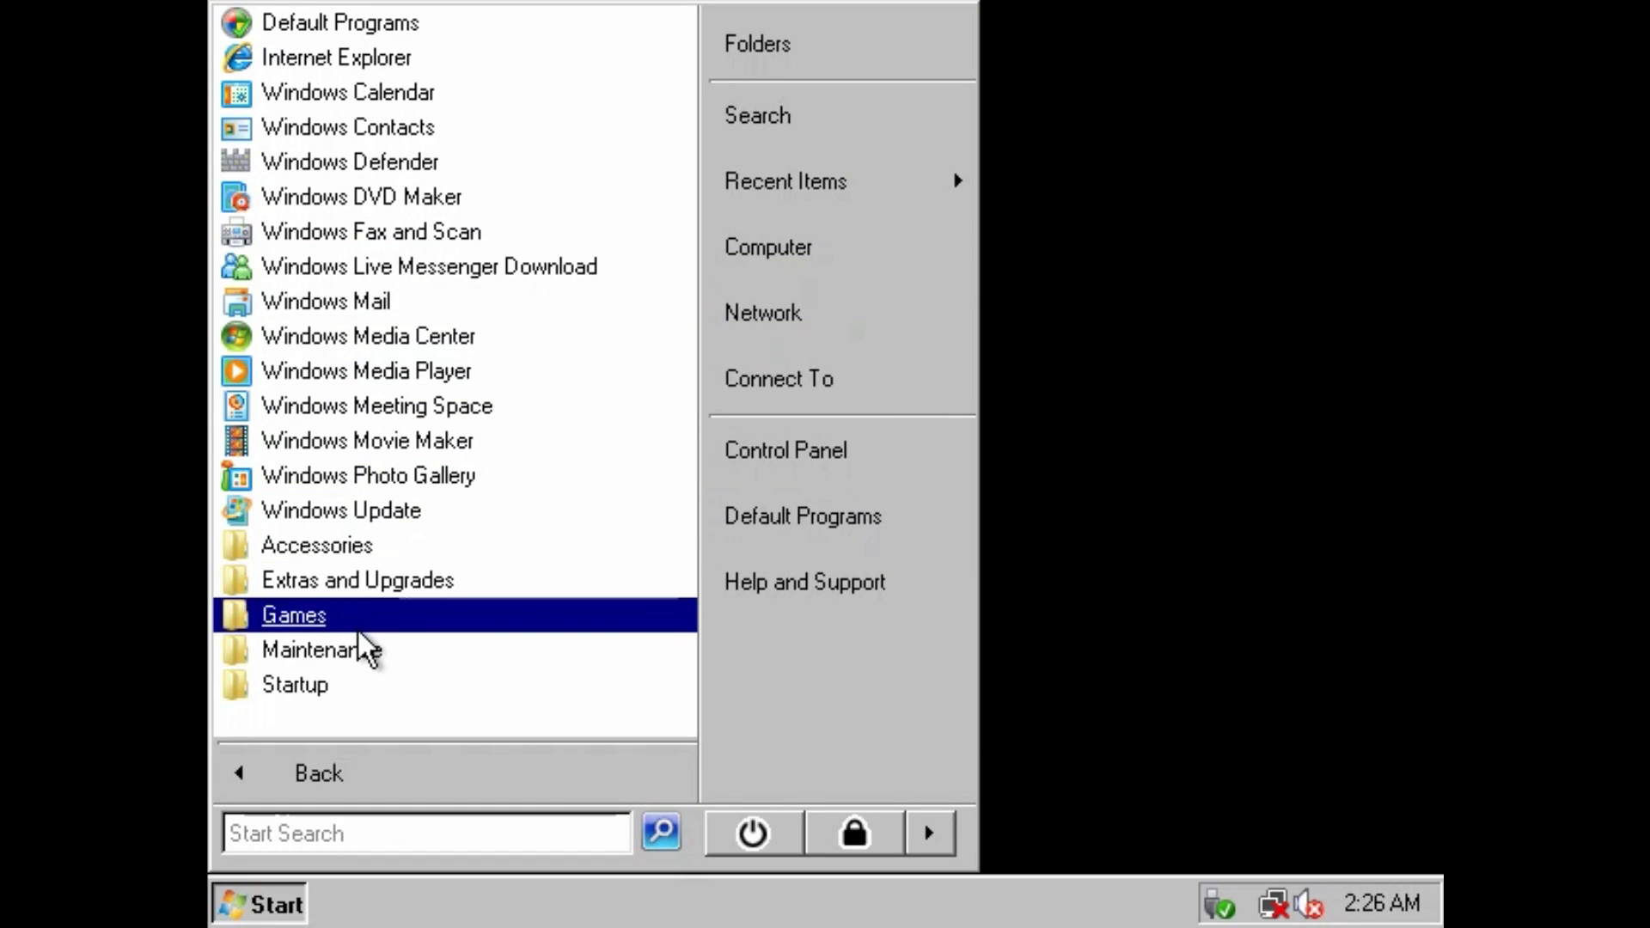
click(317, 545)
click(365, 441)
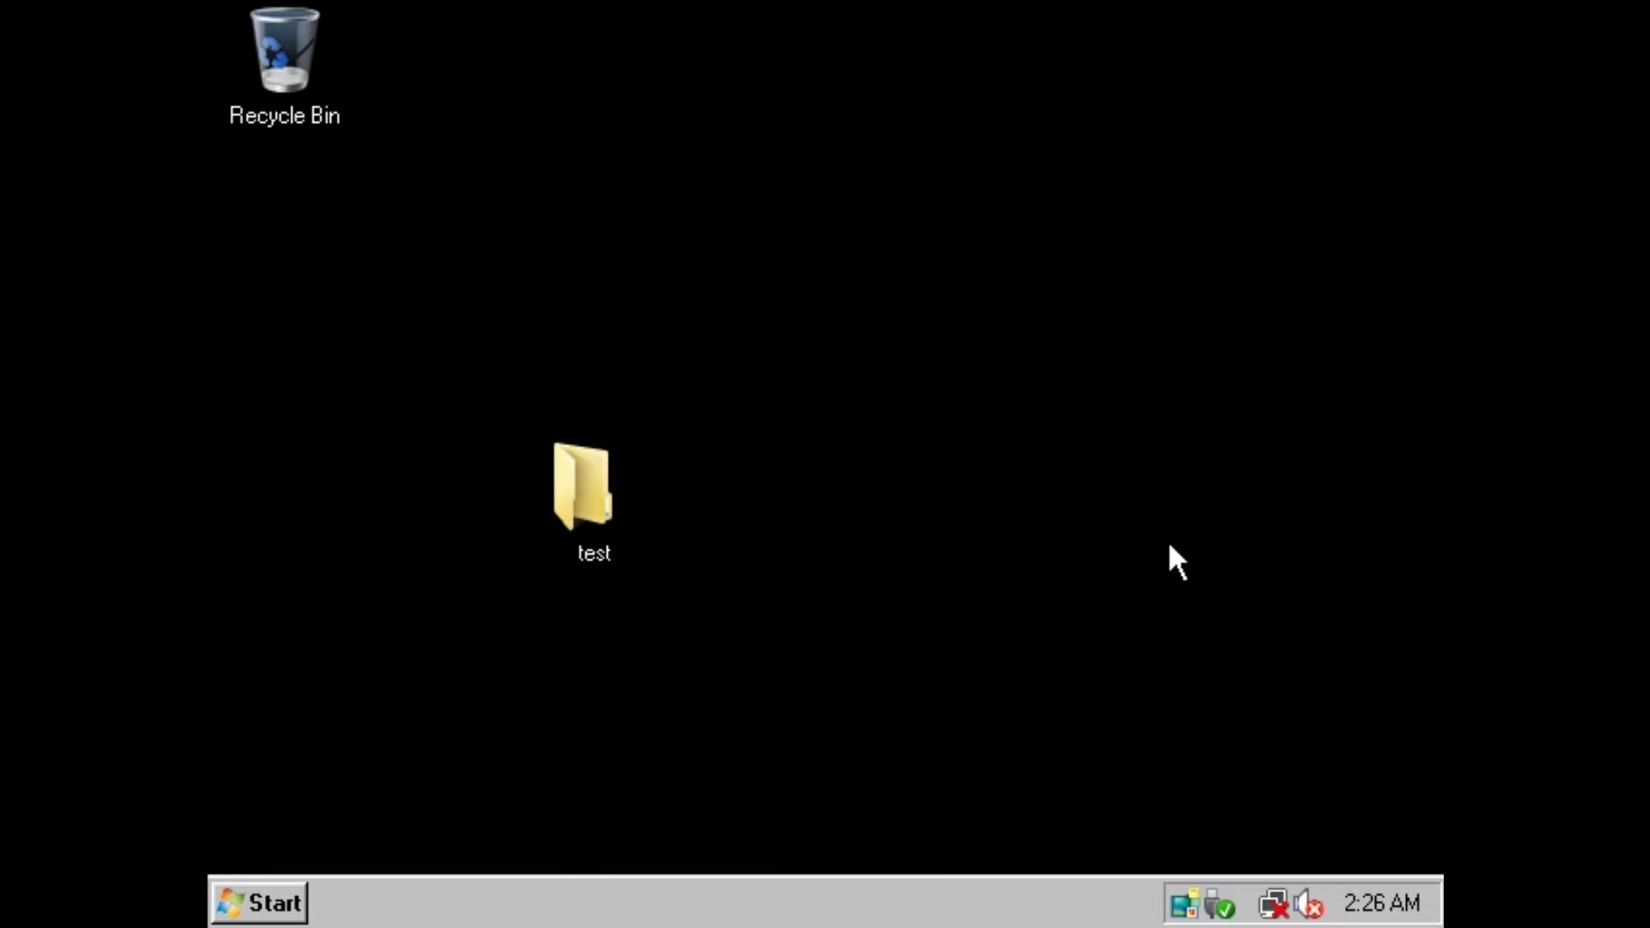
click(225, 899)
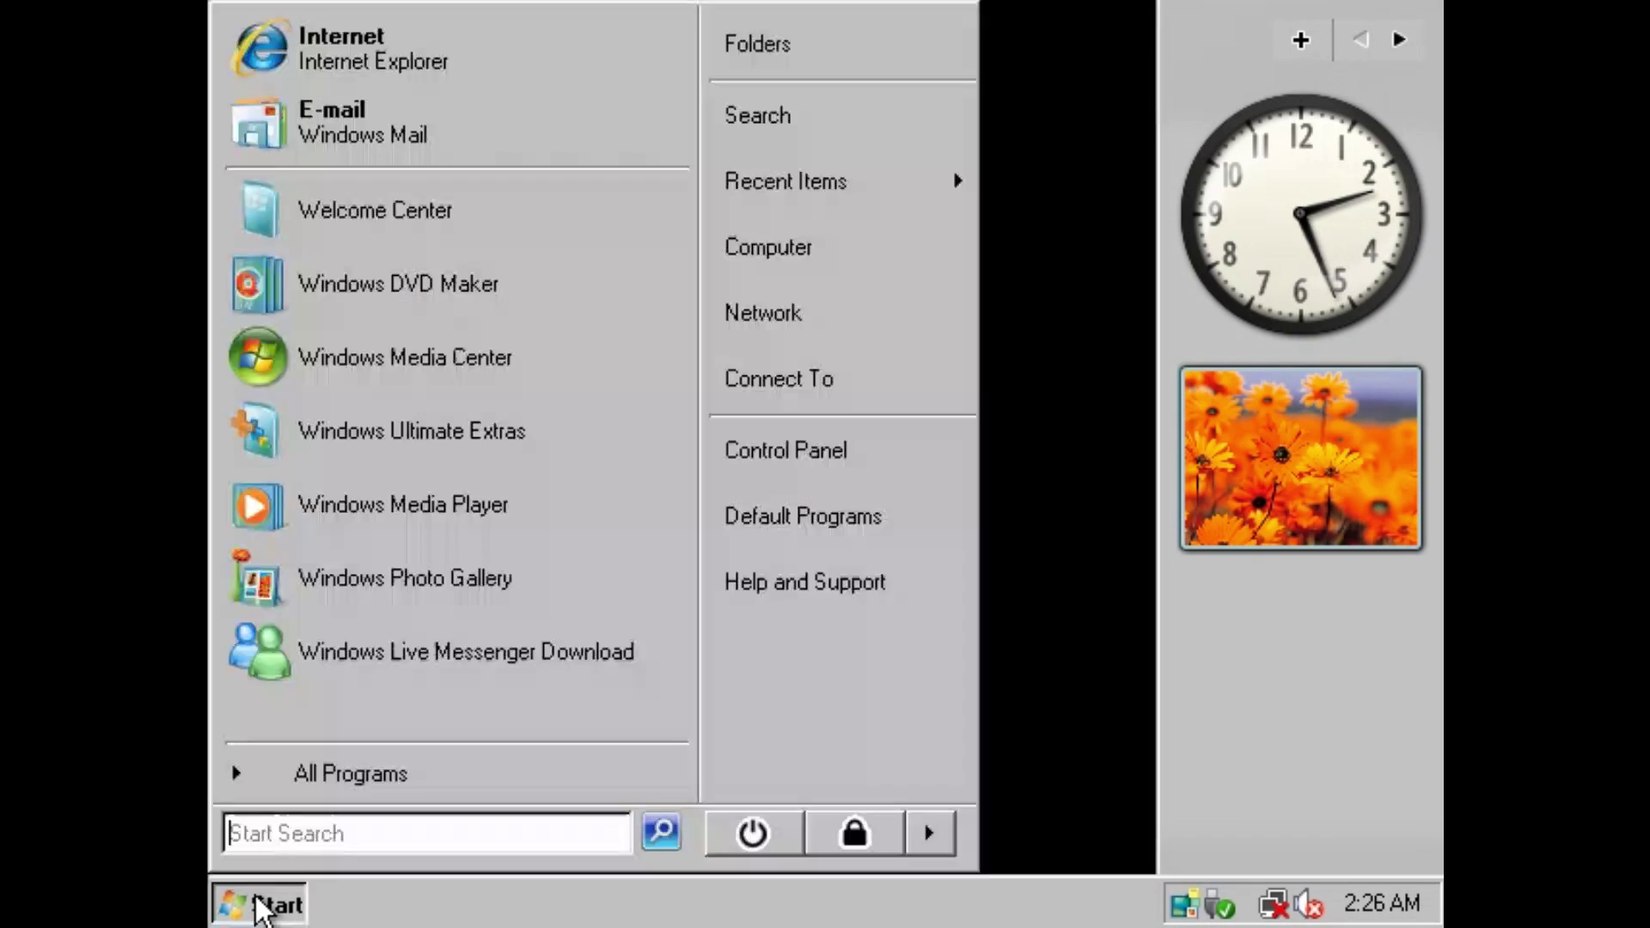
click(343, 773)
click(317, 545)
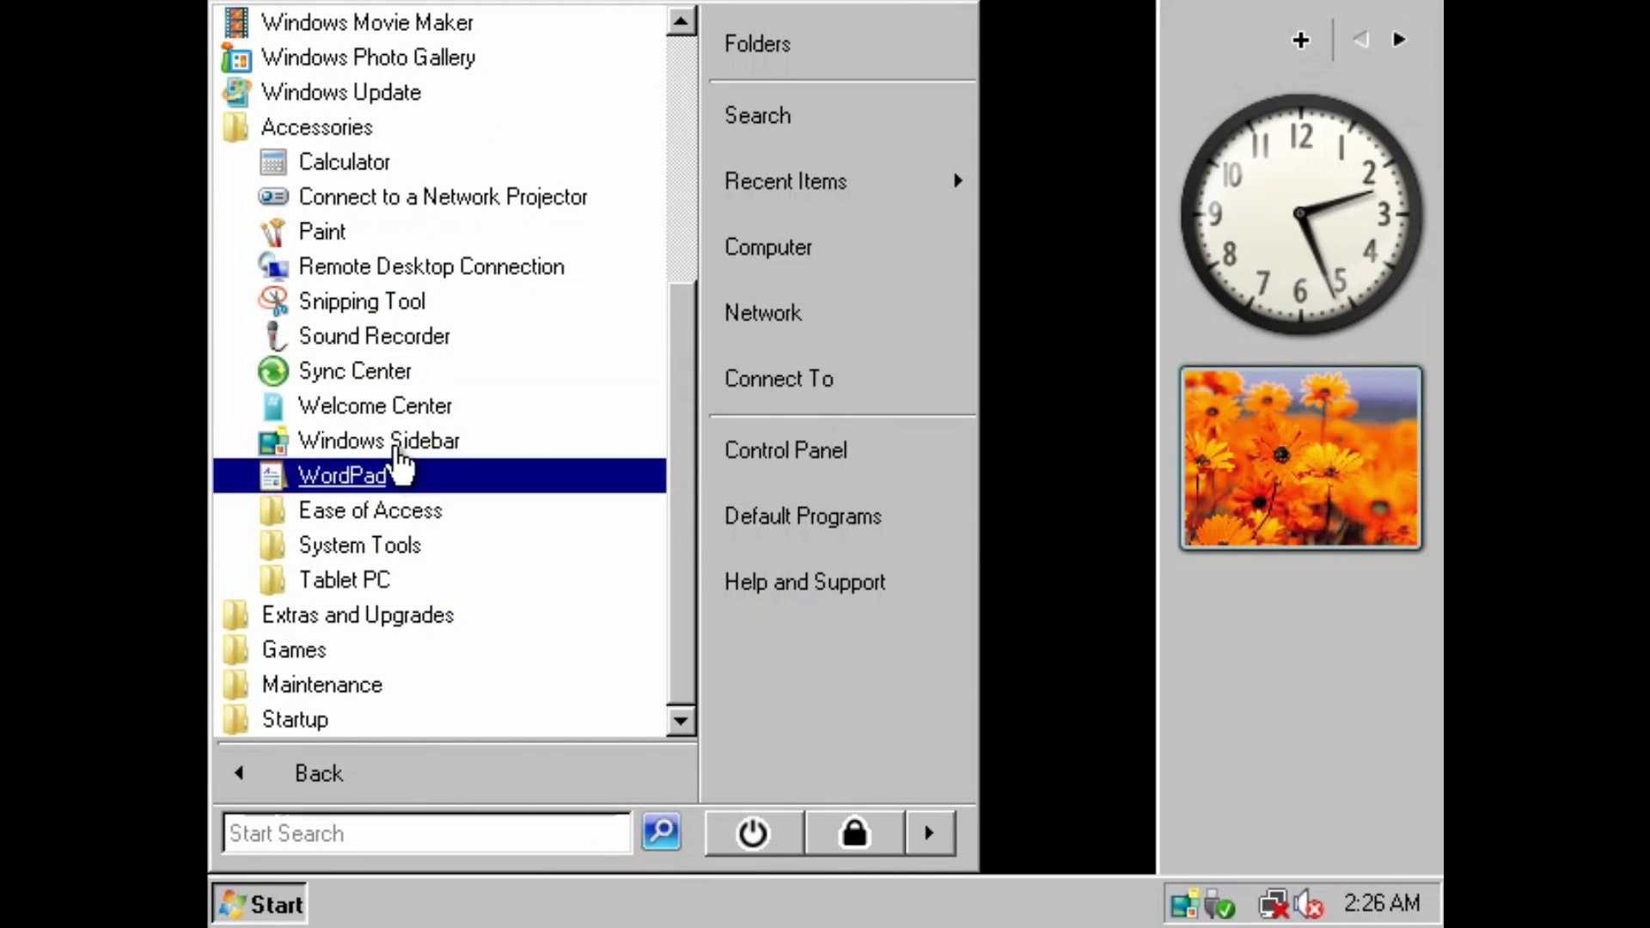
Launch Paint and handwrite 'Vista' on the canvas with the brush
click(329, 232)
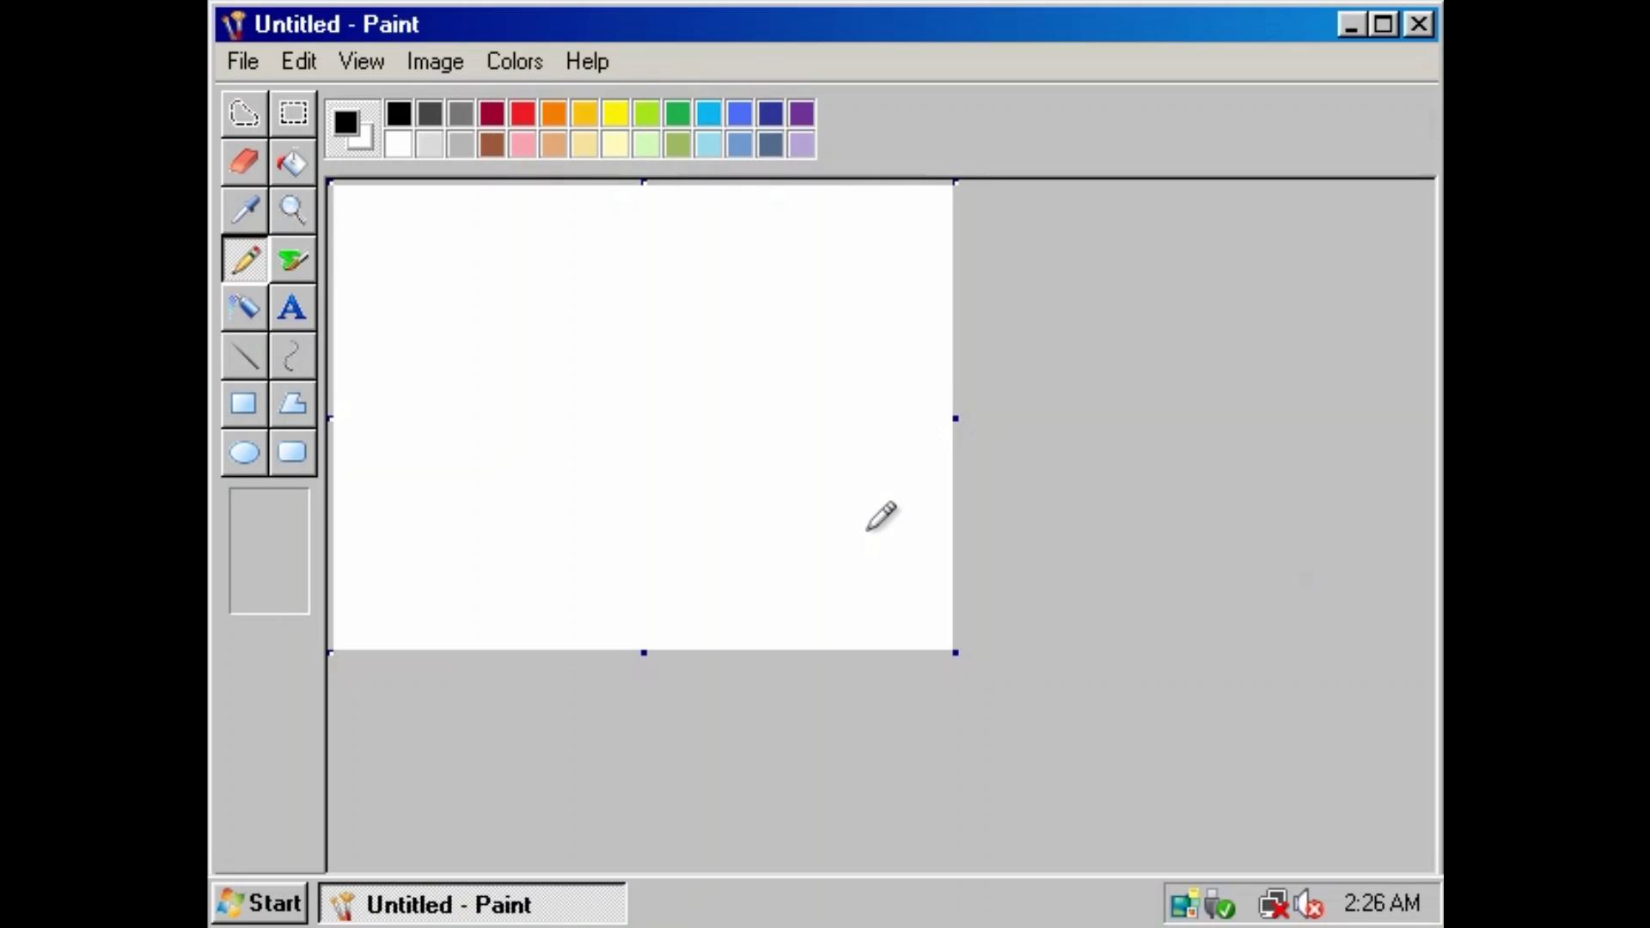
click(288, 267)
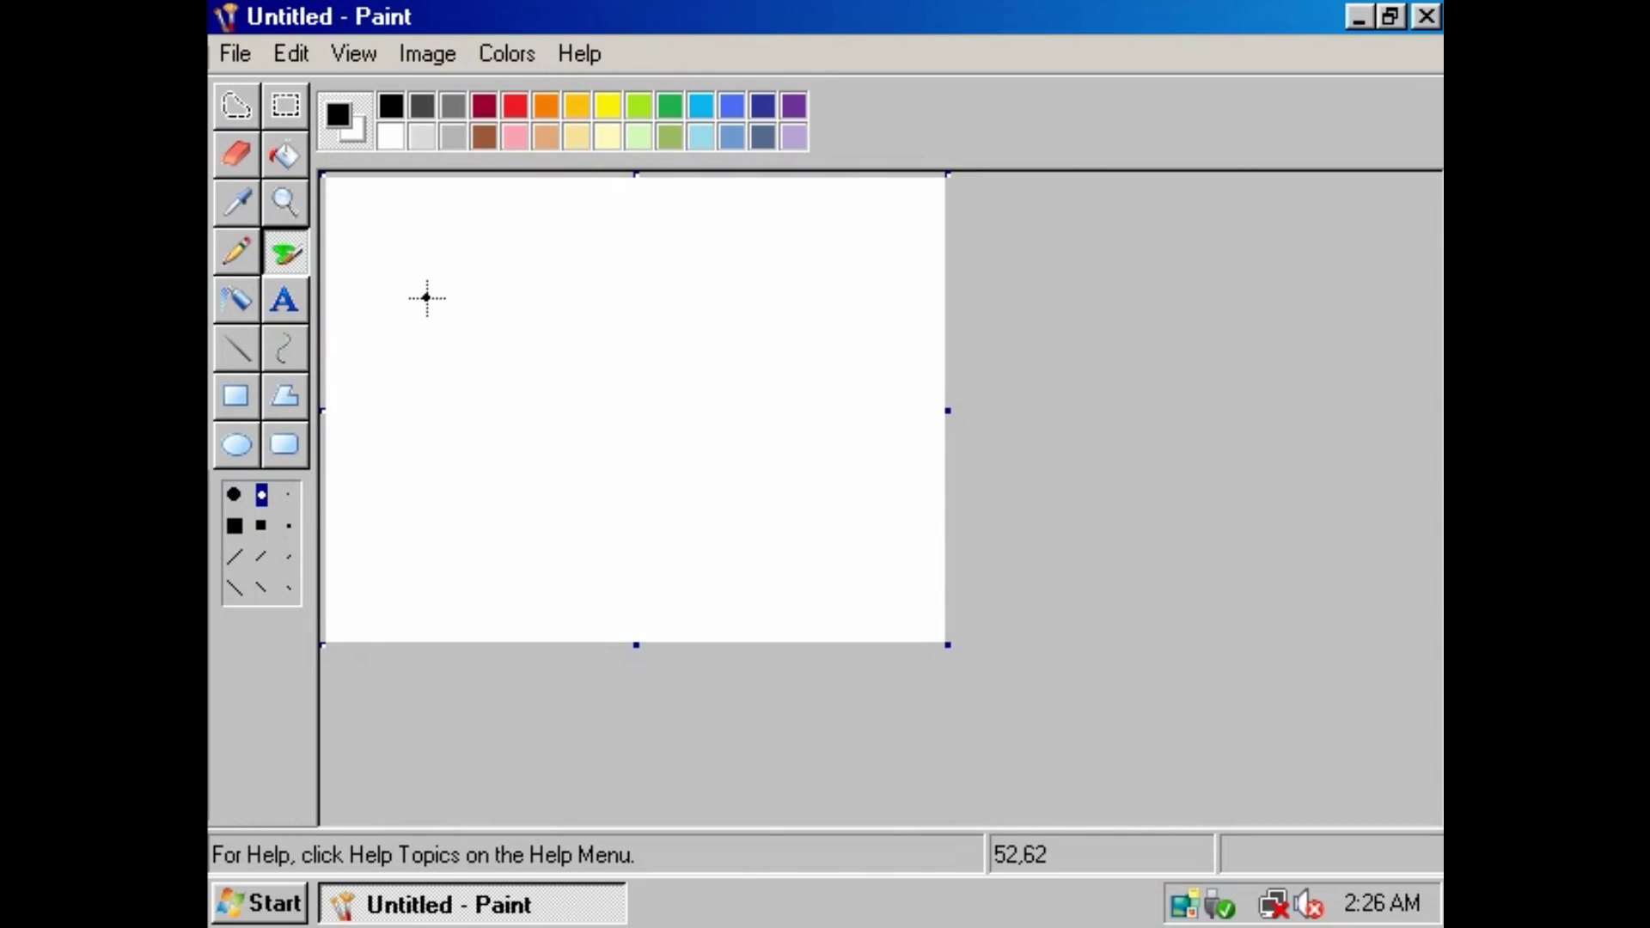
mouse_move(386, 299)
mouse_down()
mouse_move(412, 316)
mouse_move(416, 286)
mouse_up()
click(426, 303)
mouse_move(425, 322)
mouse_down()
mouse_move(427, 348)
mouse_move(466, 347)
mouse_move(444, 348)
mouse_up()
mouse_move(493, 273)
mouse_down()
mouse_move(499, 346)
mouse_move(527, 321)
mouse_move(567, 351)
mouse_up()
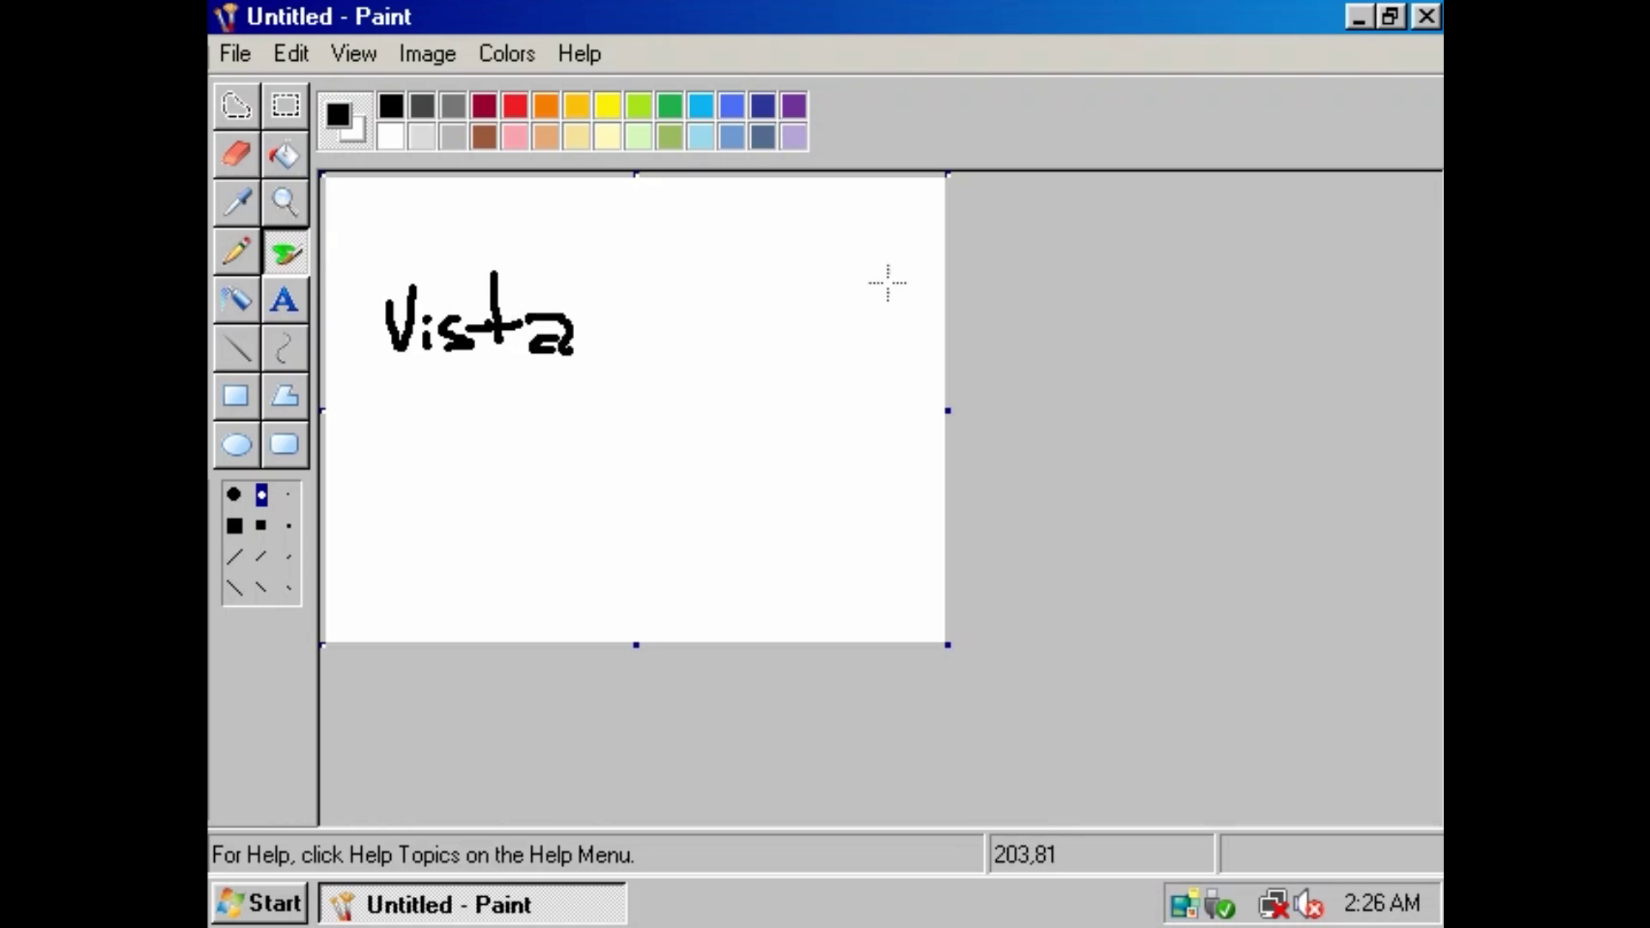
Close Paint without saving the drawing
click(1426, 16)
click(821, 485)
click(260, 905)
click(335, 798)
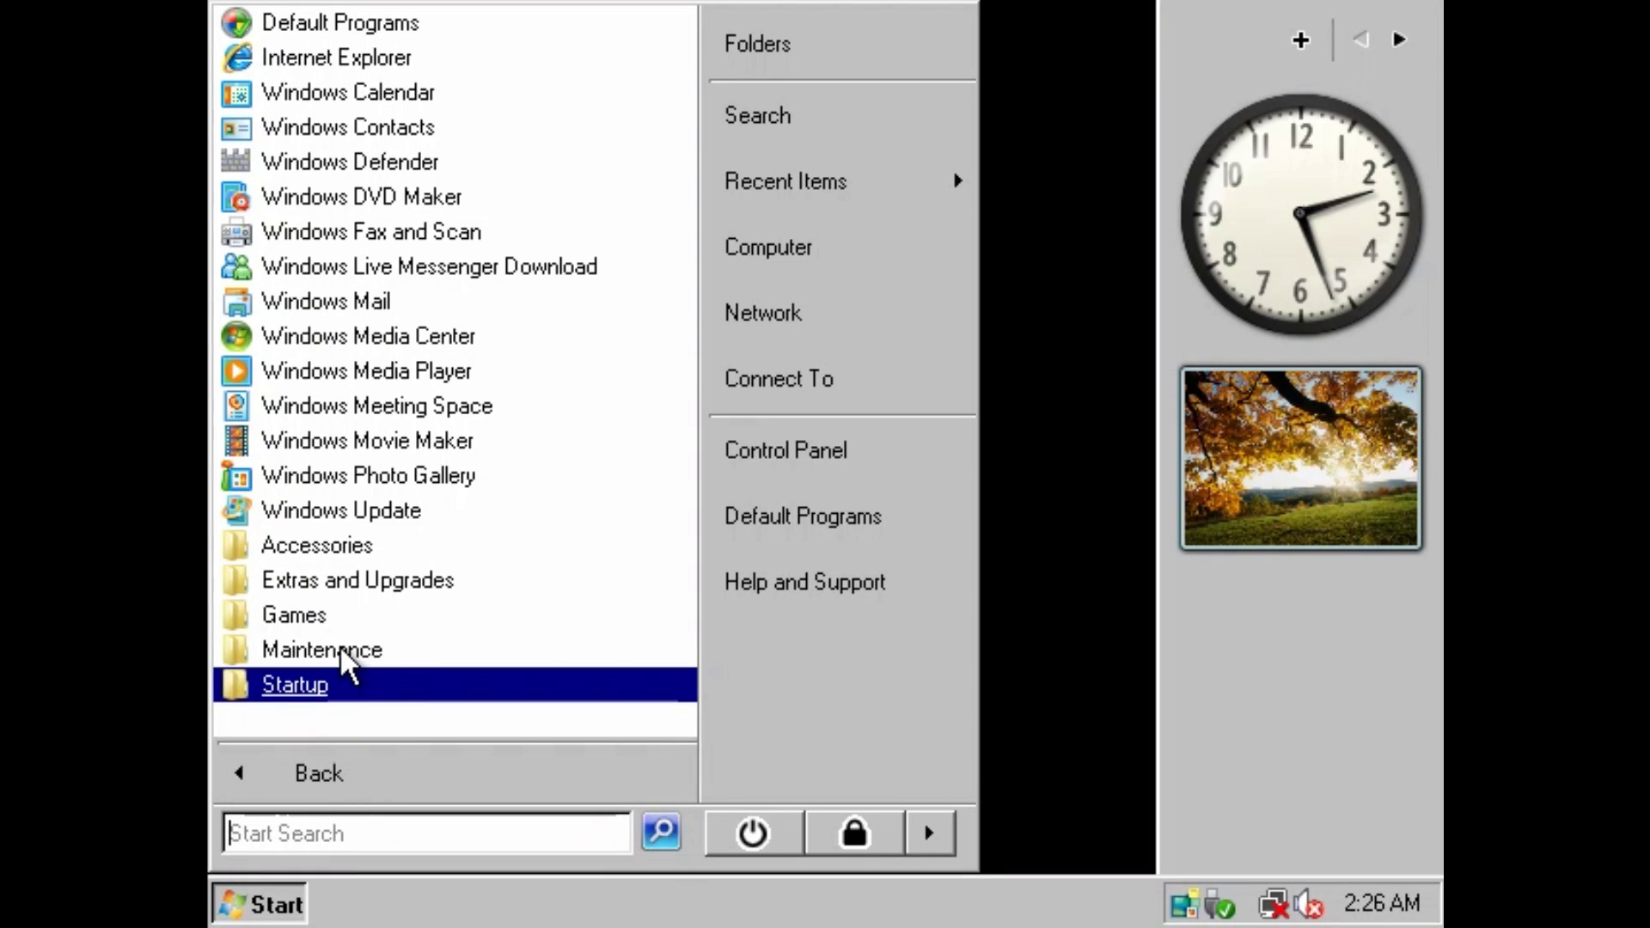
Launch a game, then open an Extras and Upgrades link and close its error window
click(288, 611)
click(418, 572)
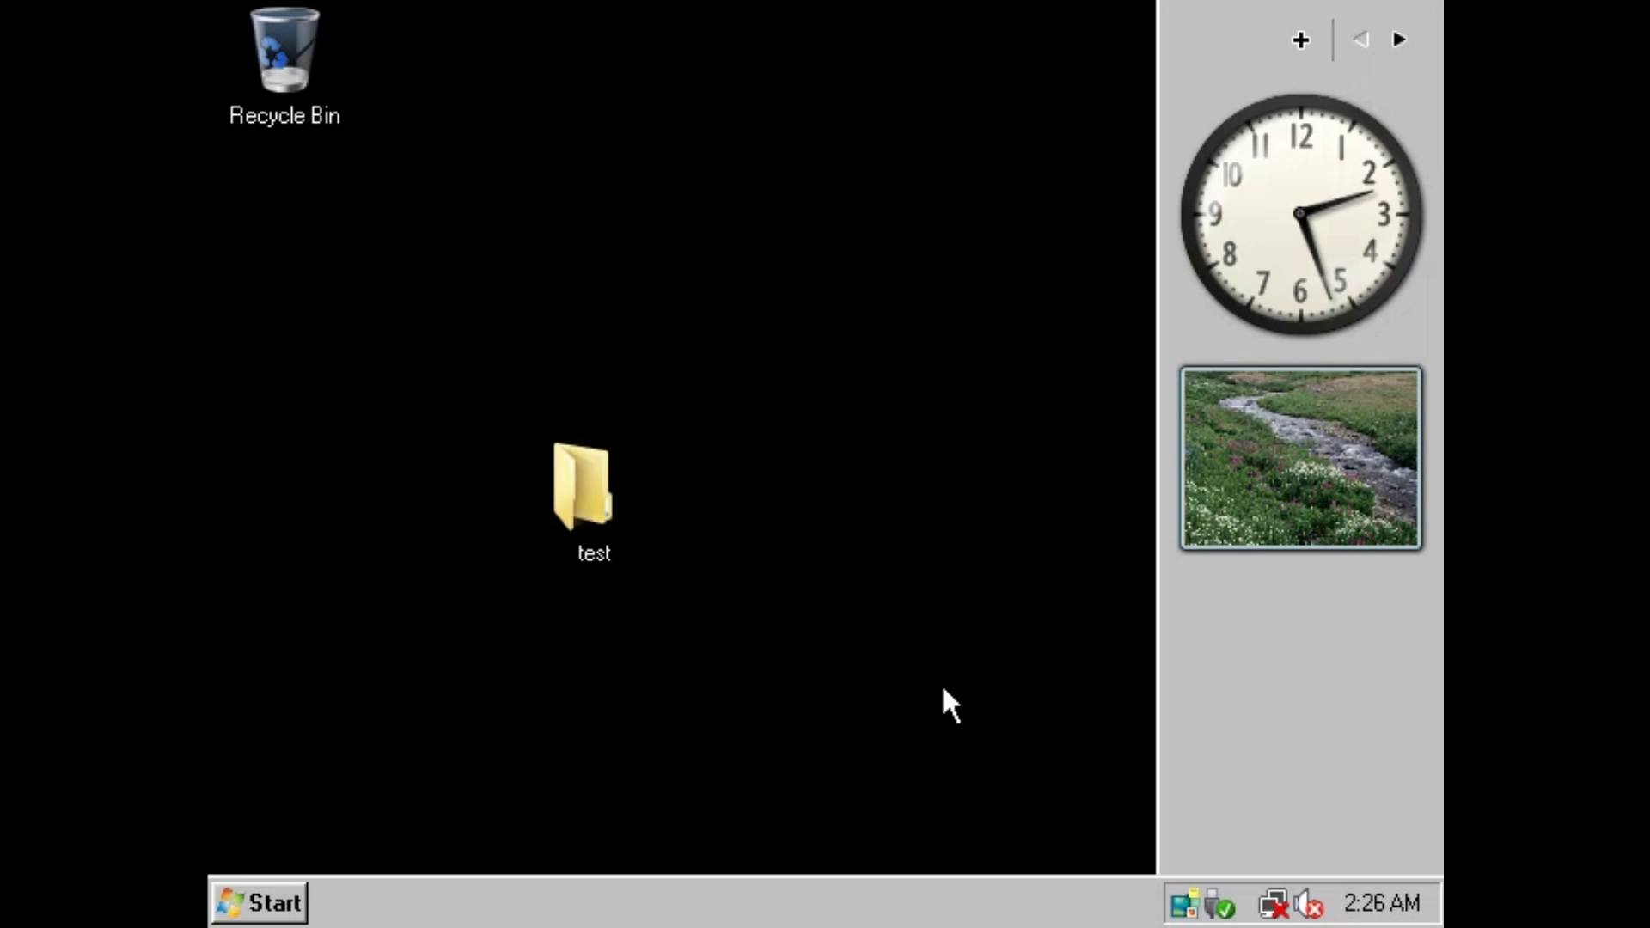
click(258, 902)
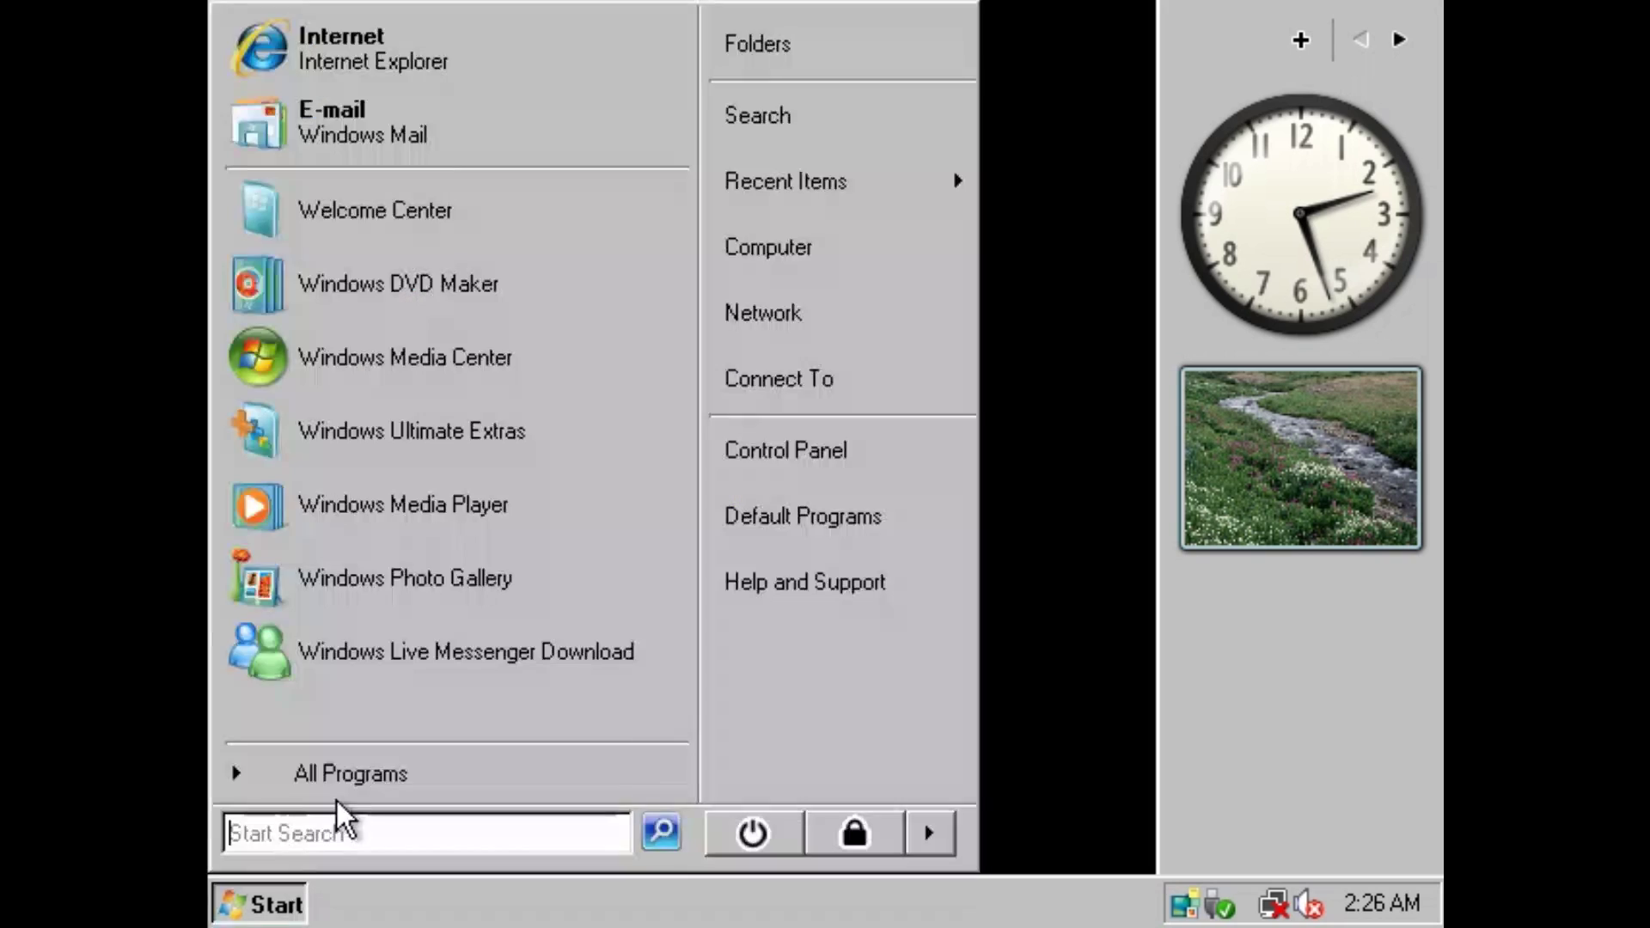
click(336, 778)
click(387, 584)
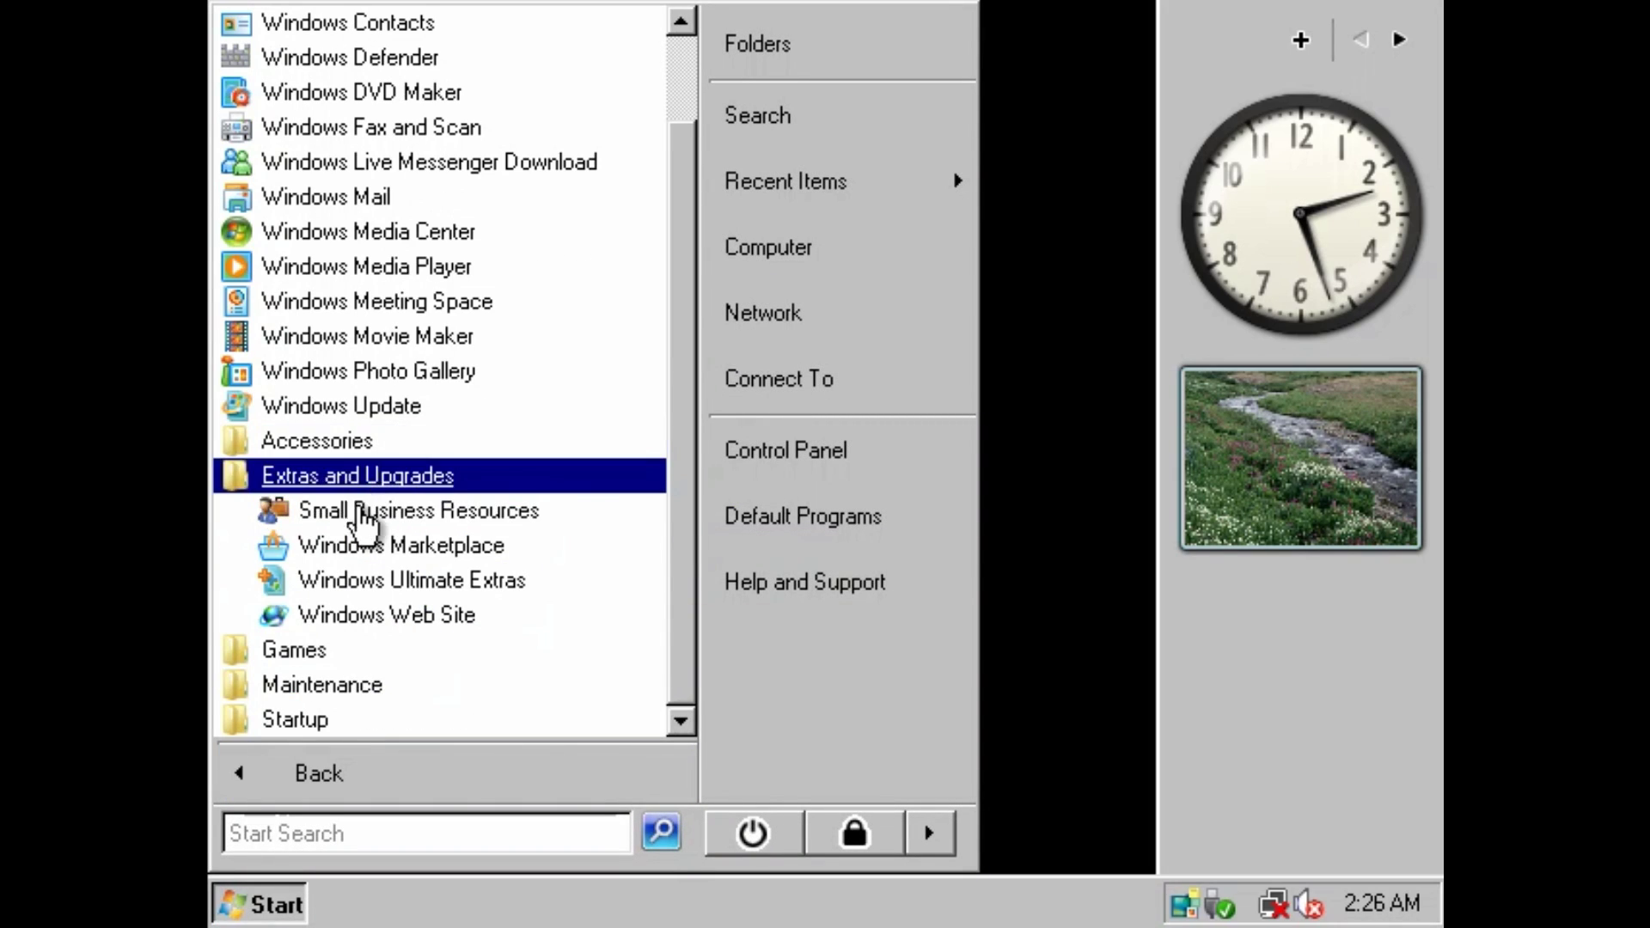
click(358, 514)
click(1427, 16)
Launch Windows Media Player from the Start menu
key(super)
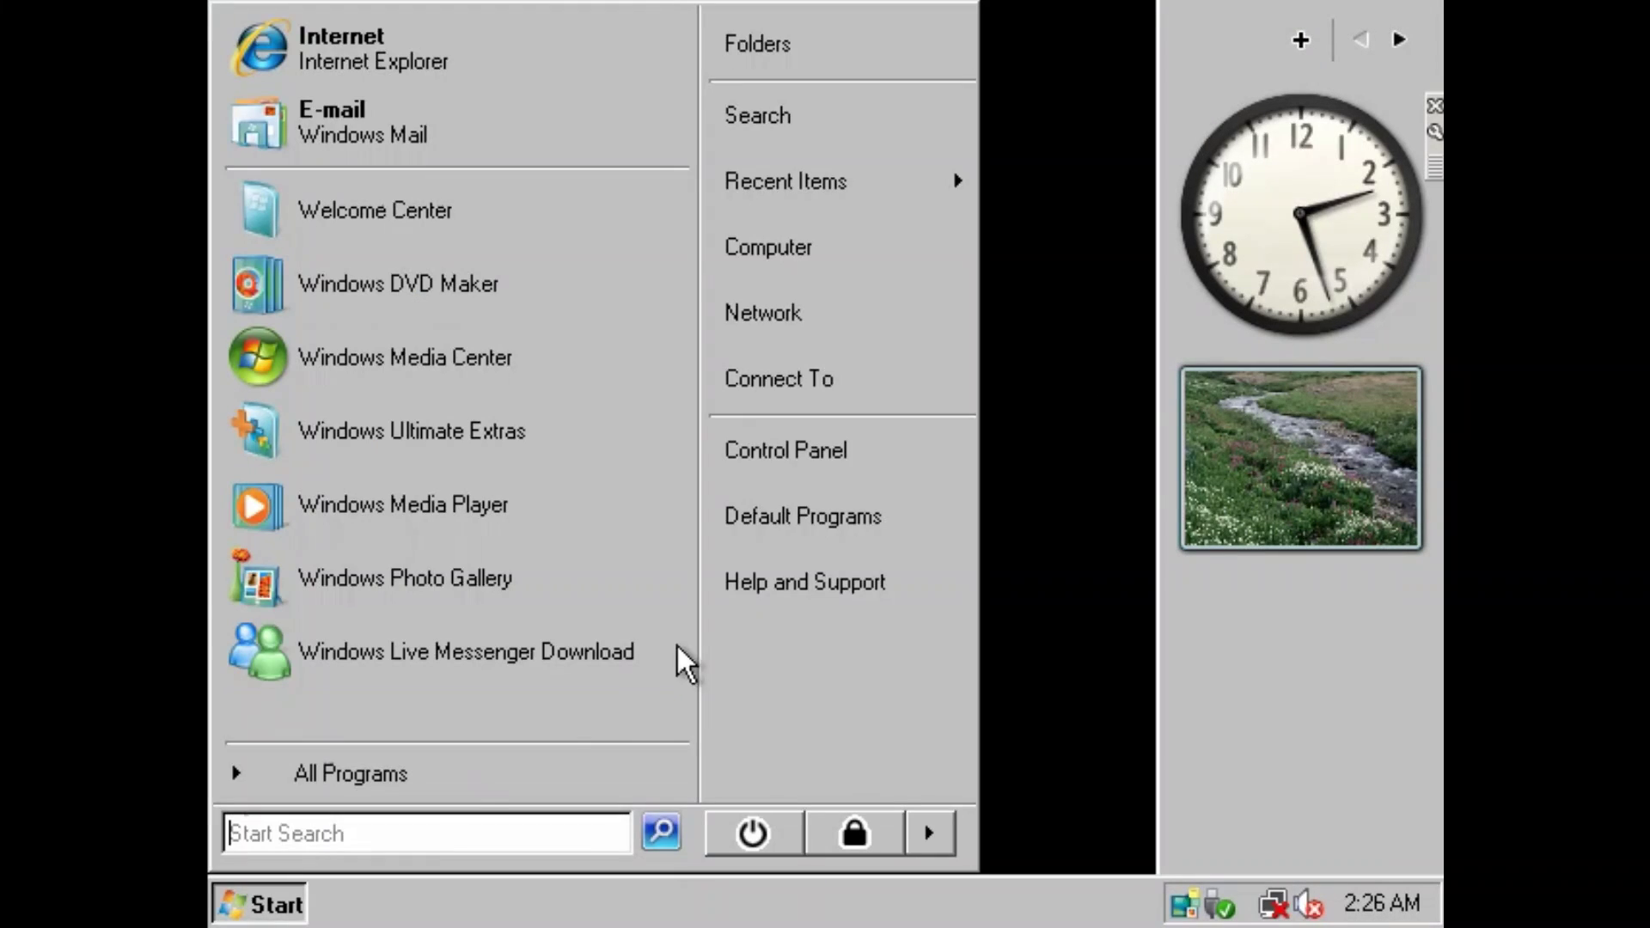
click(1020, 615)
click(258, 902)
key(Escape)
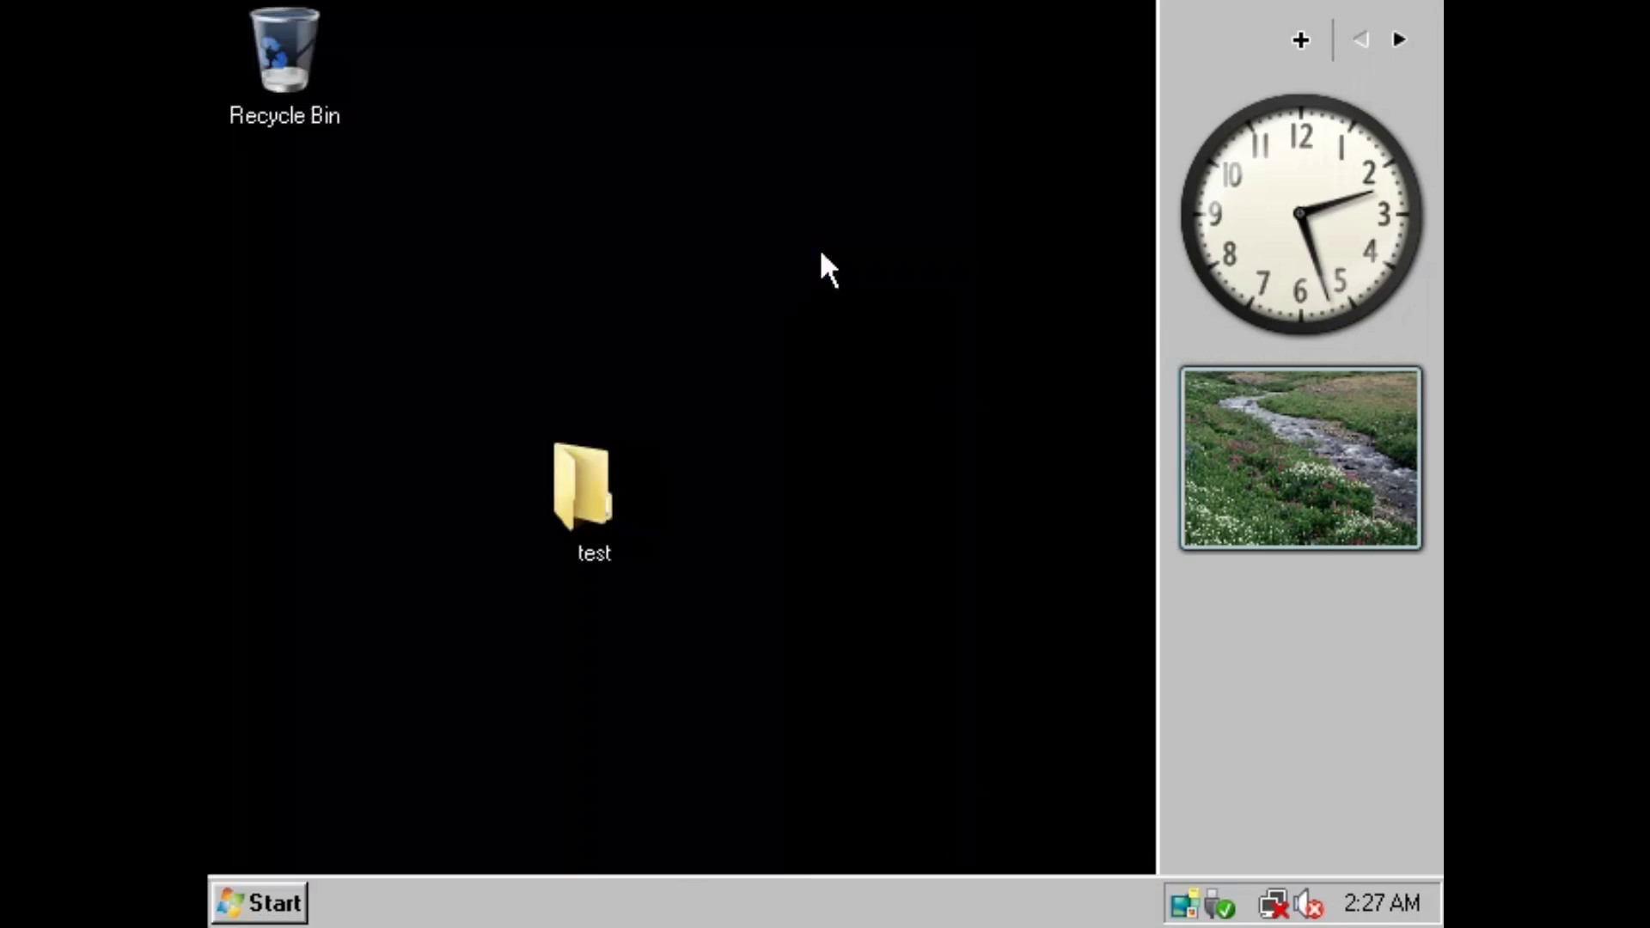
click(293, 103)
click(290, 894)
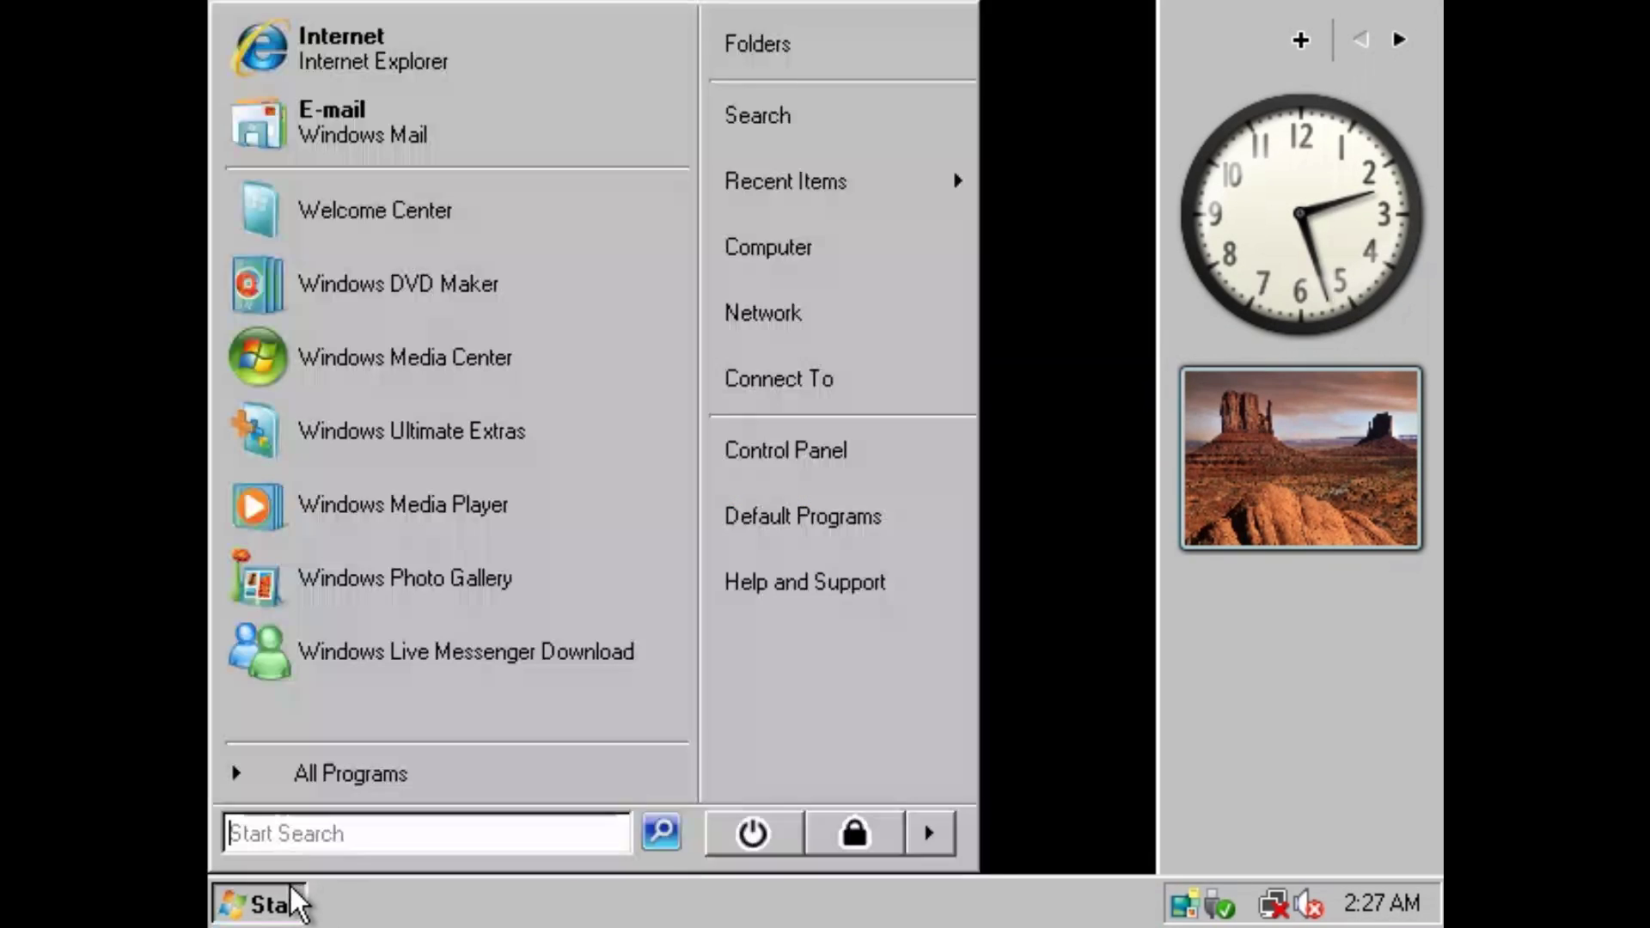
click(941, 832)
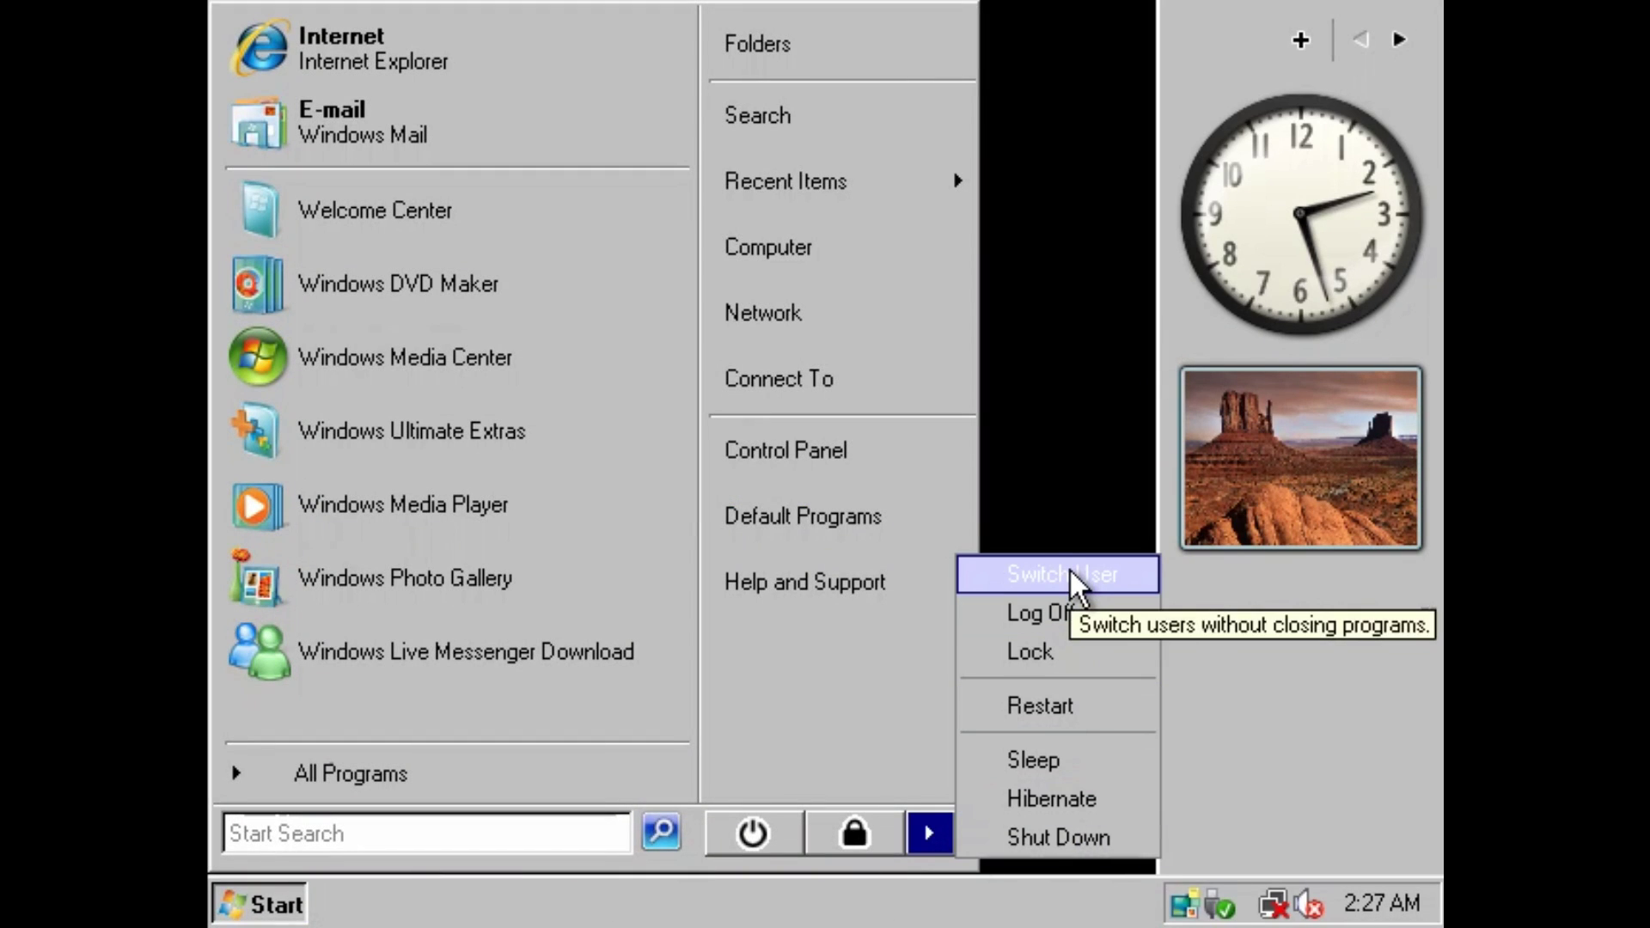
click(285, 486)
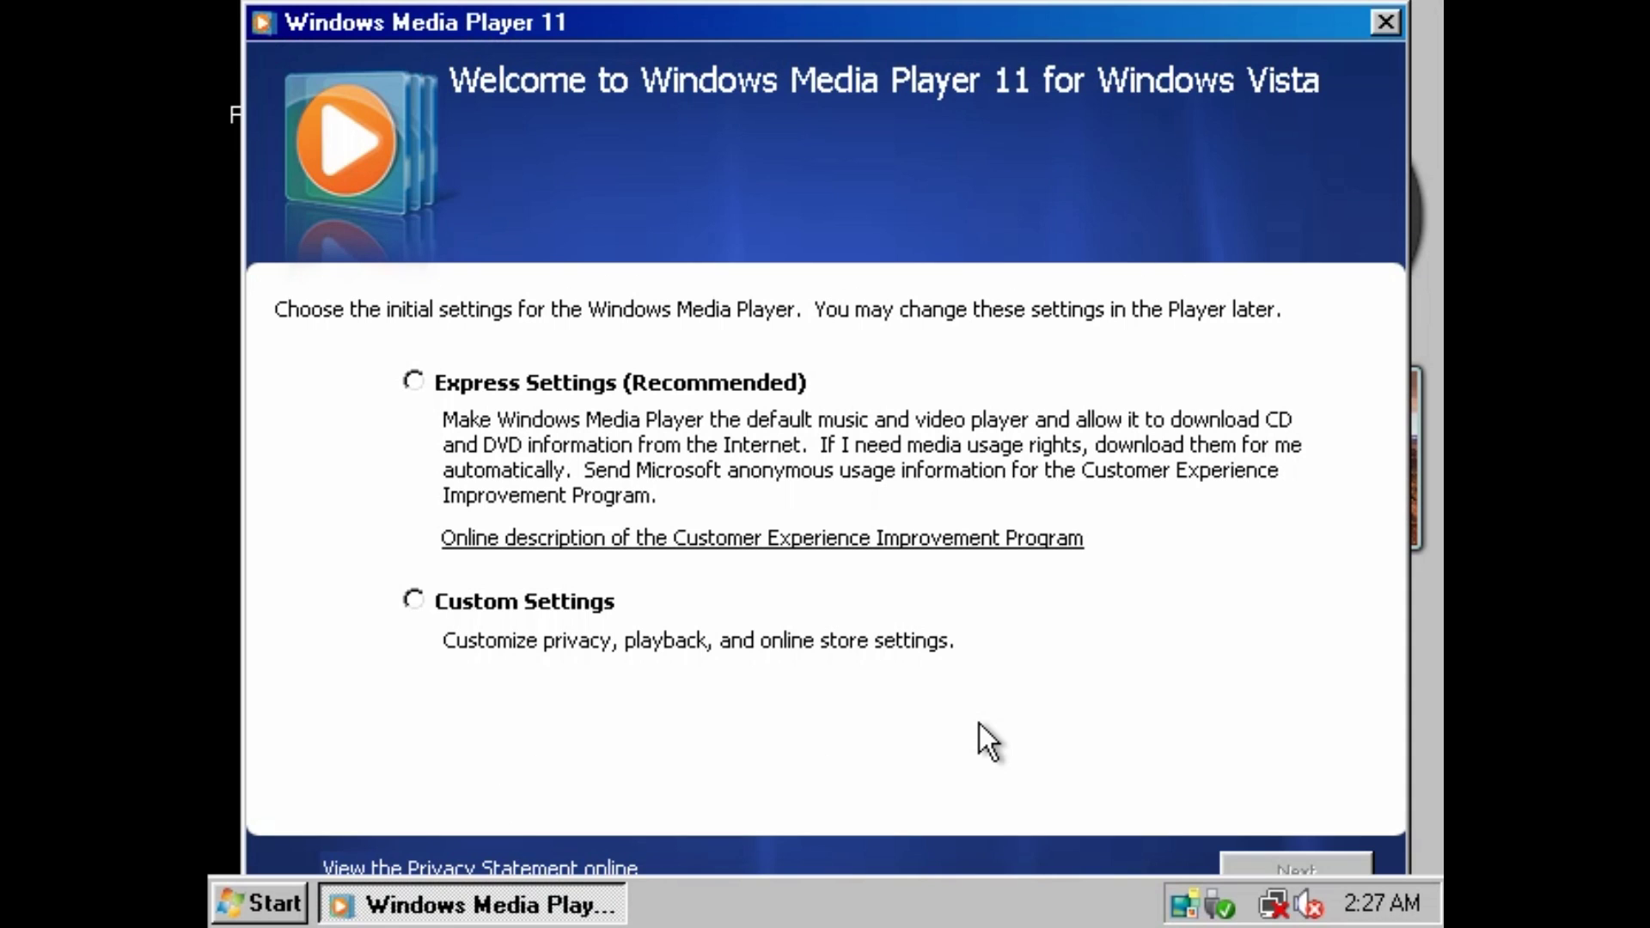
Finish WMP 11 custom setup: no file history, desktop shortcut, default player
click(550, 602)
click(1296, 866)
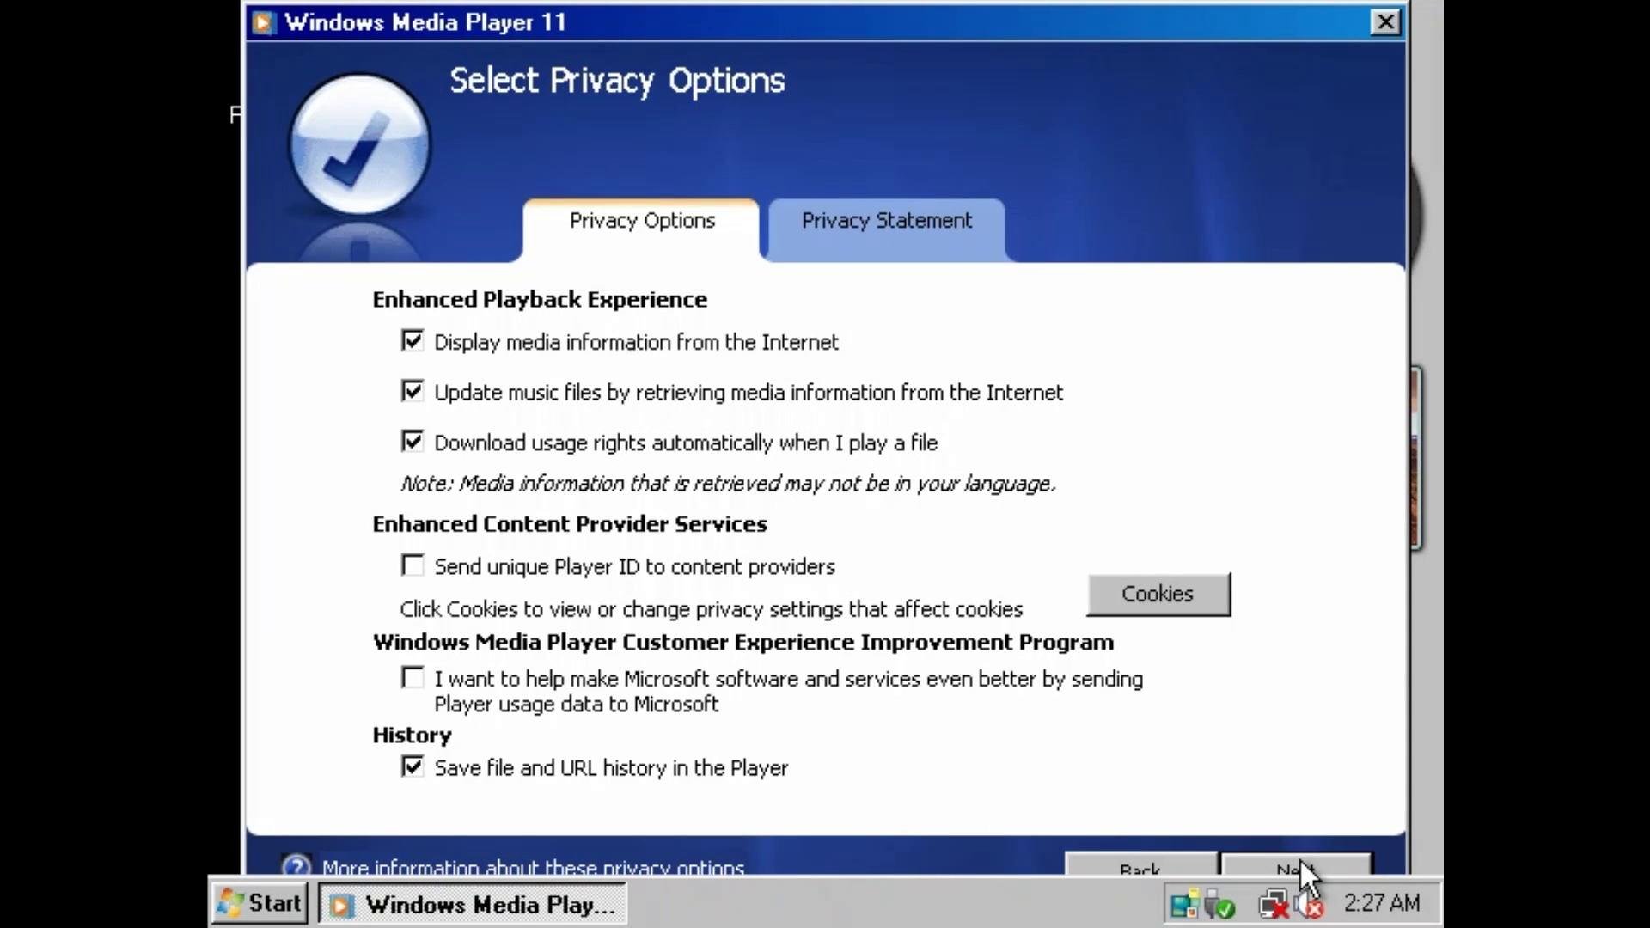
click(679, 770)
click(1293, 863)
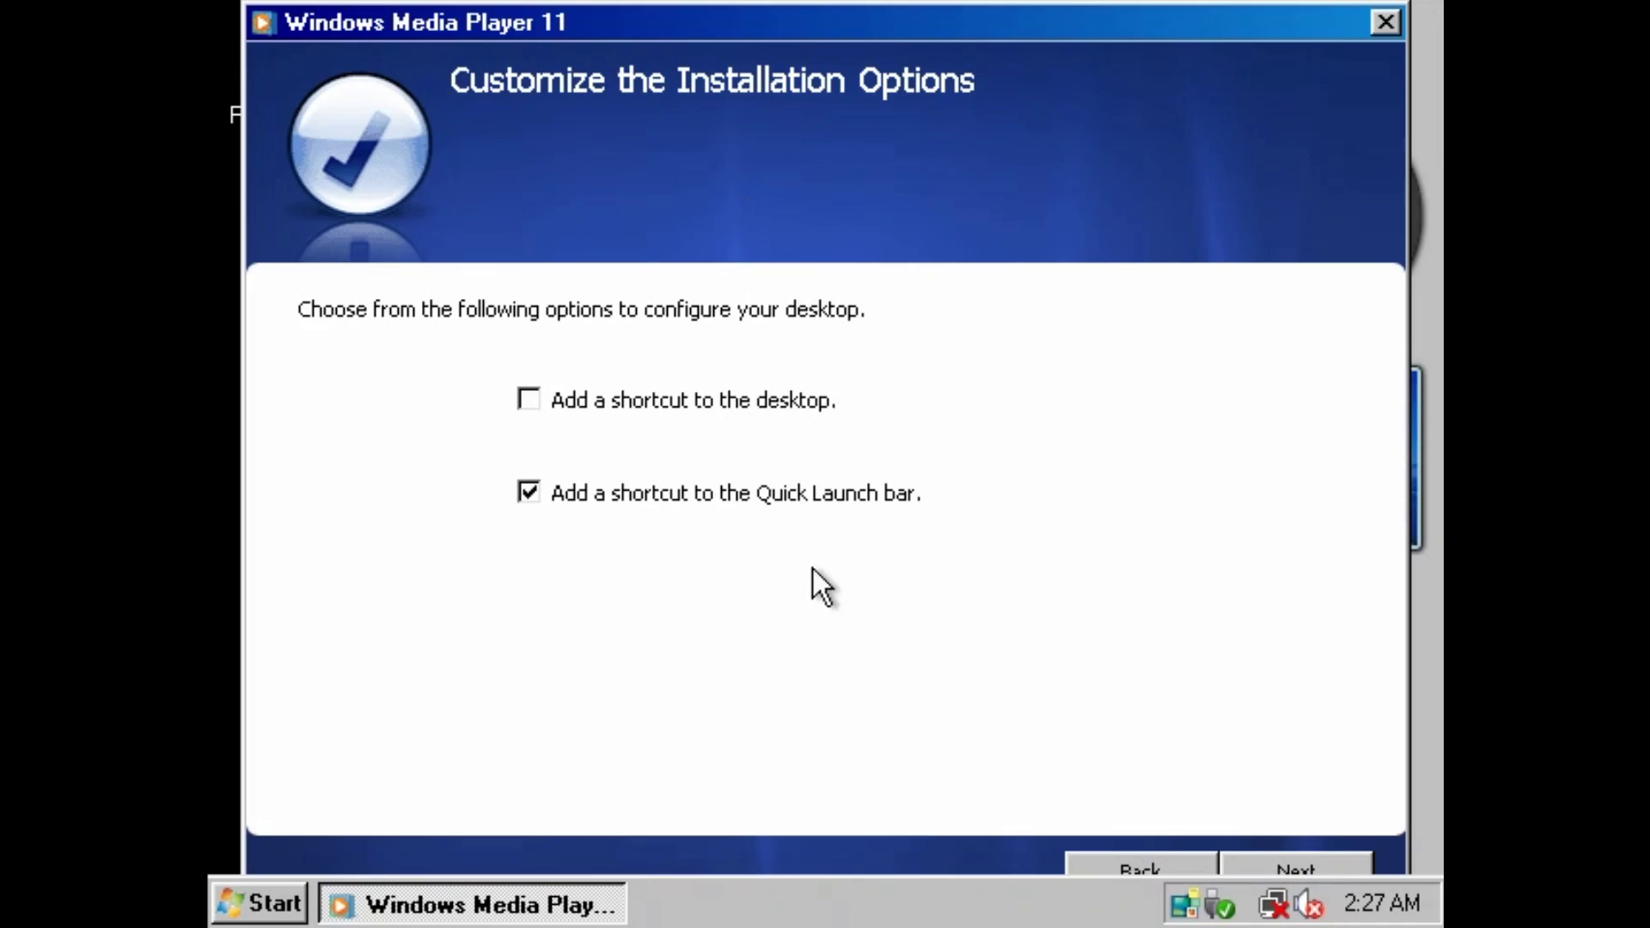
key(space)
click(1285, 861)
key(Down)
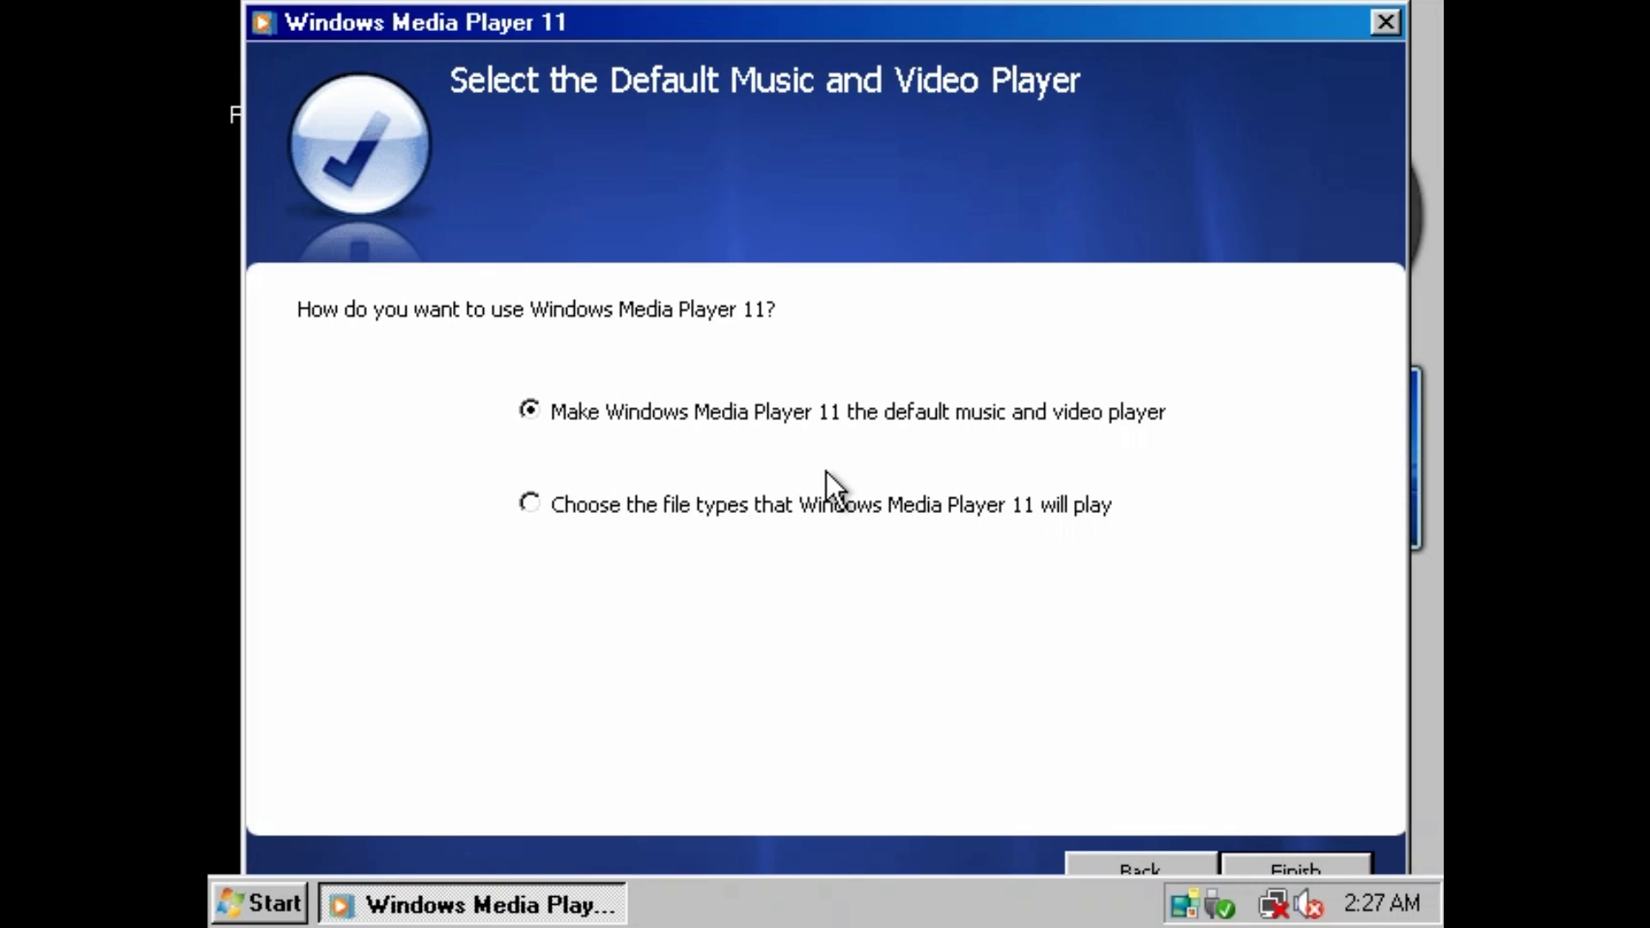
key(Return)
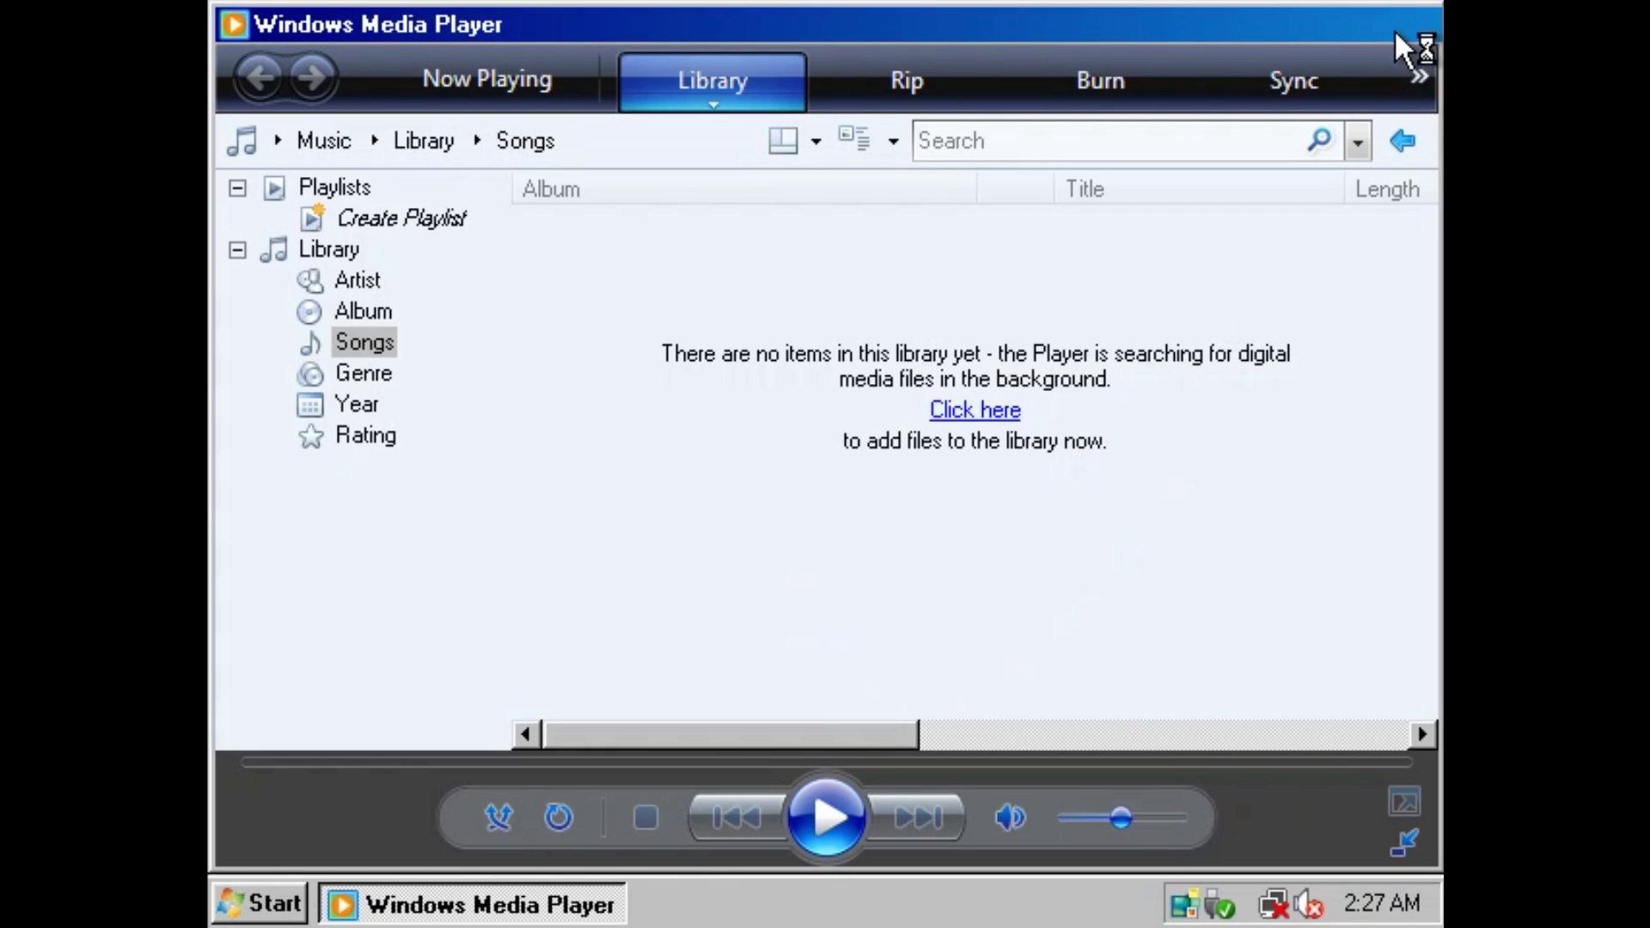
Close Windows Media Player and dismiss the taskbar menu
click(1419, 24)
right_click(704, 898)
mouse_move(859, 582)
click(847, 915)
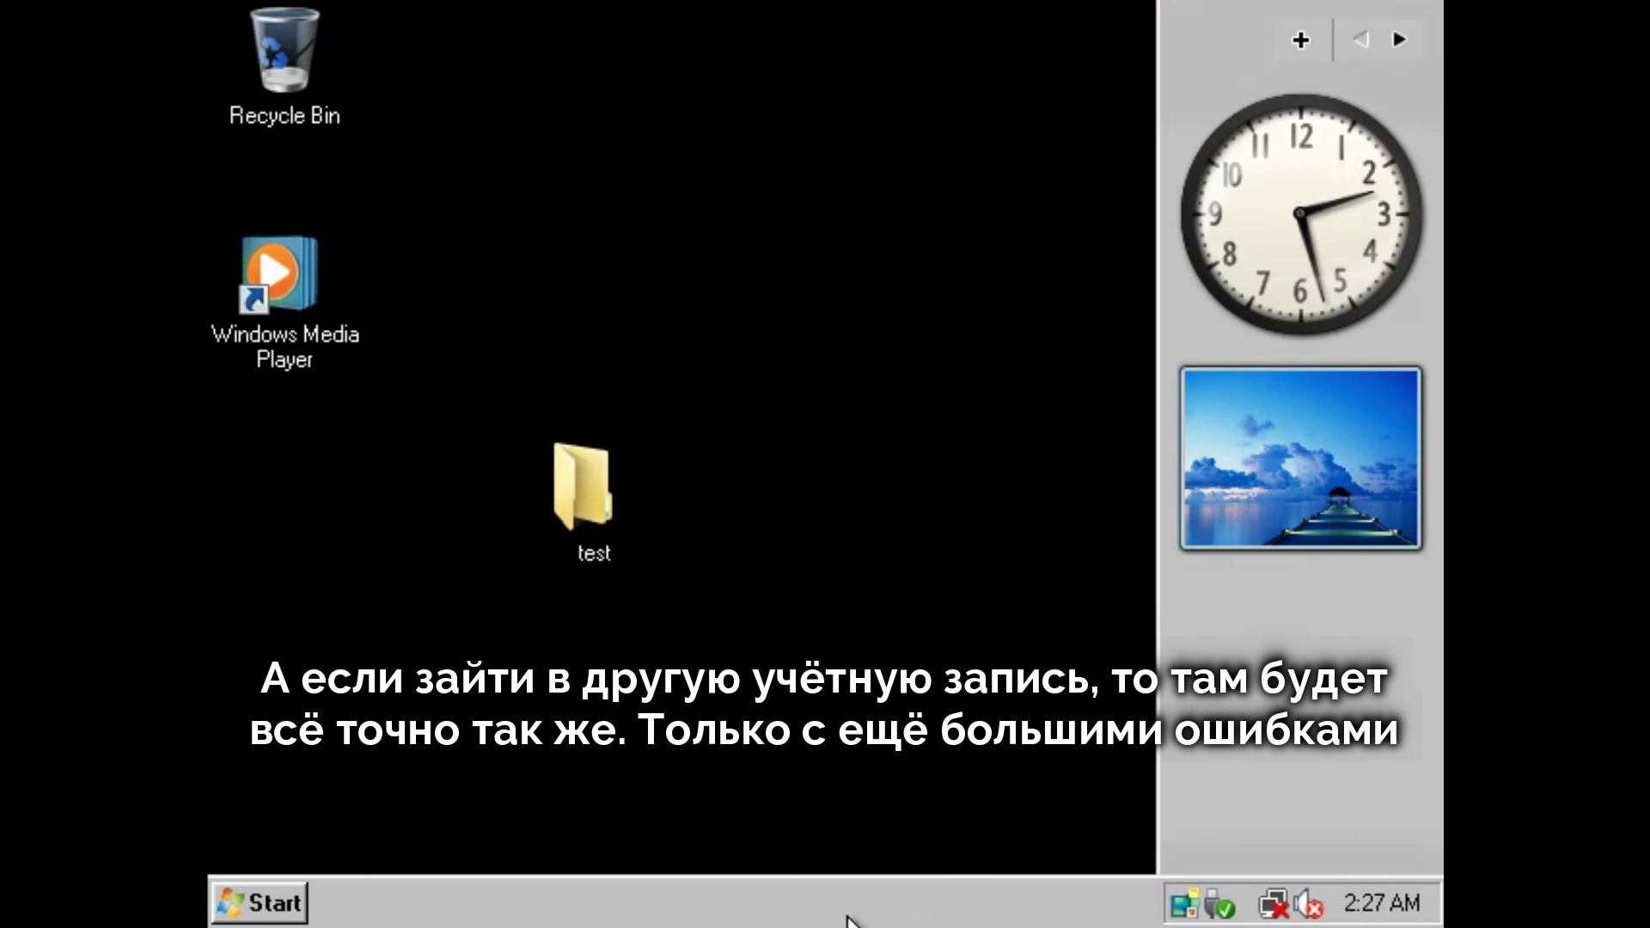
Add the Links toolbar to the taskbar and log on to the second account
right_click(848, 916)
click(636, 672)
right_click(752, 911)
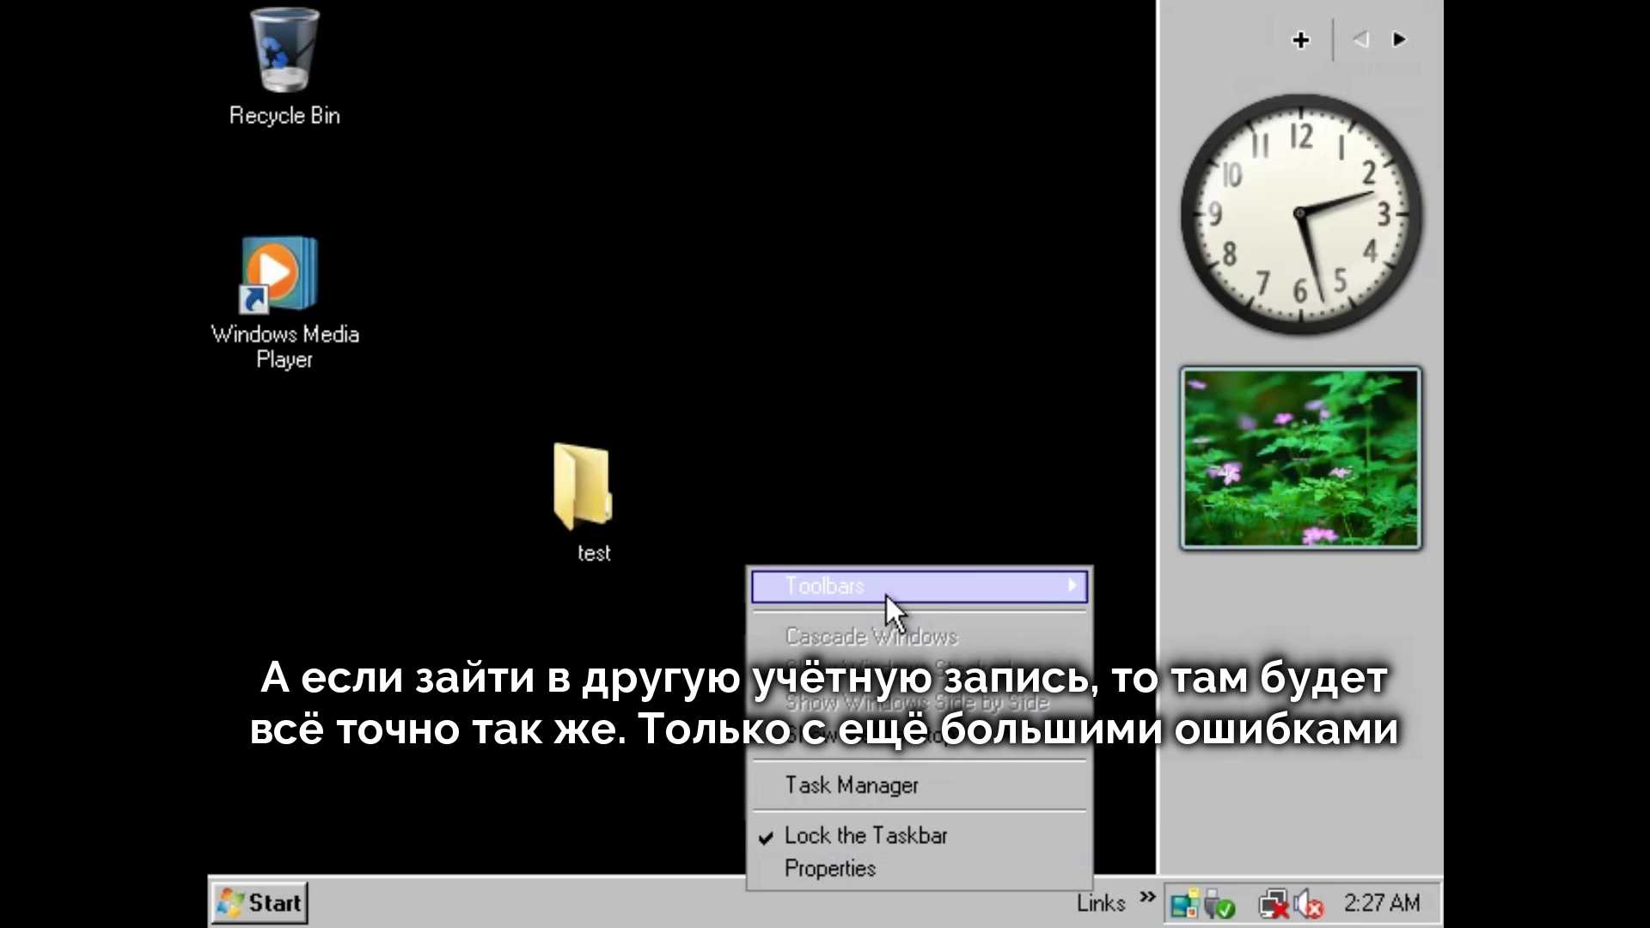
mouse_move(886, 593)
click(1152, 685)
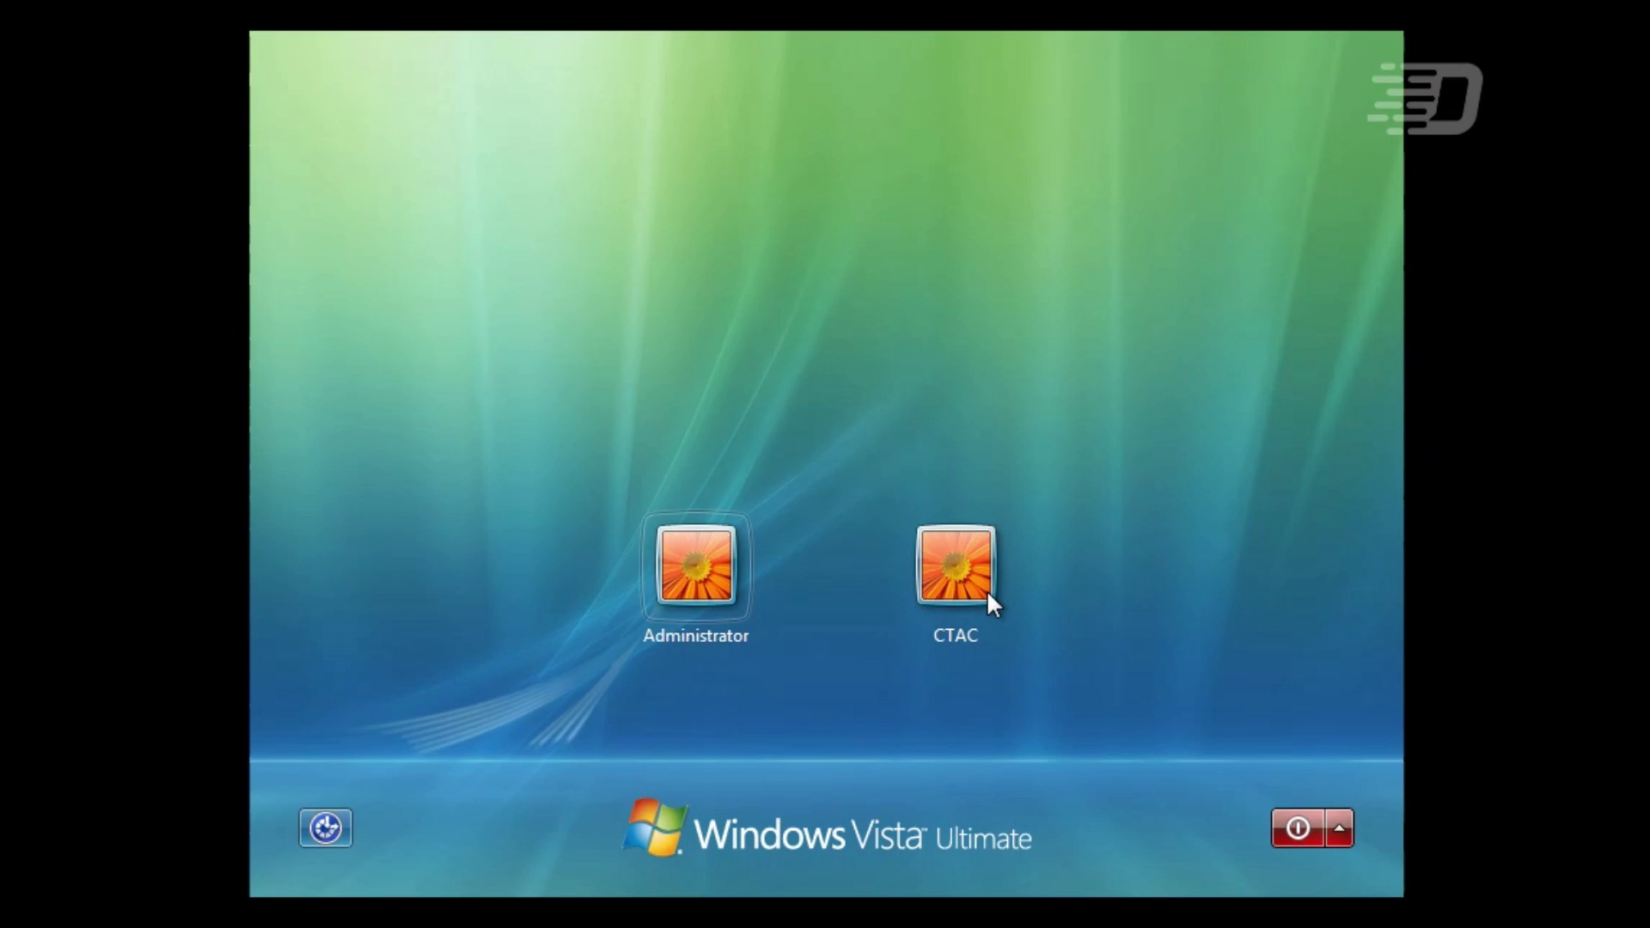
click(987, 592)
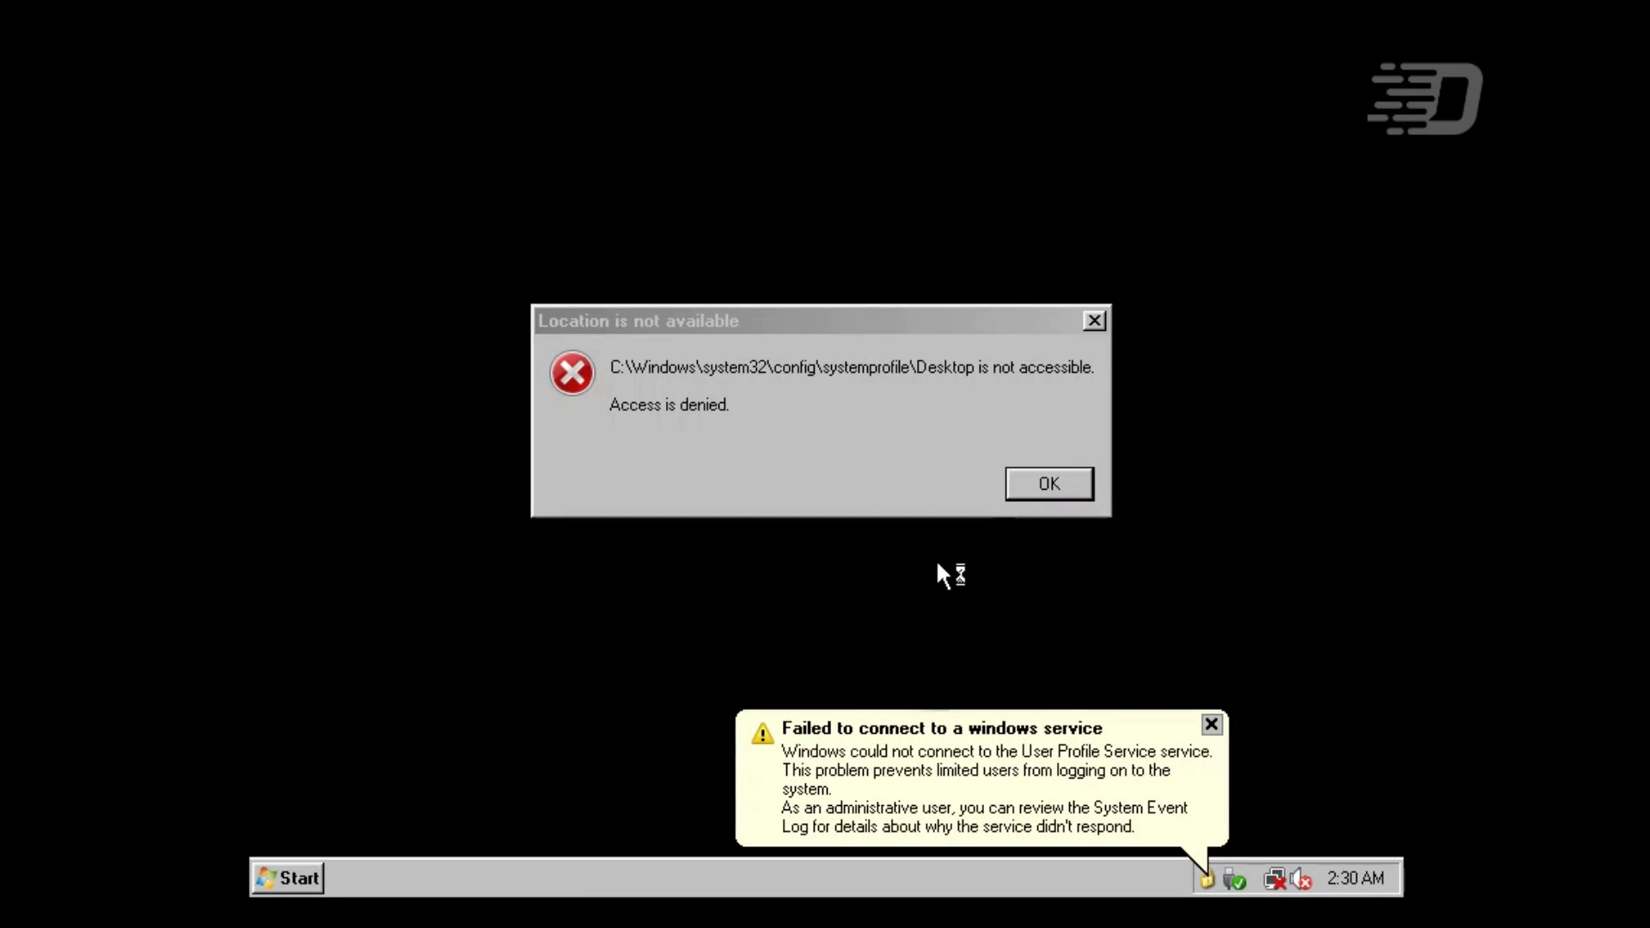
Dismiss the service and desktop access errors, then try Personalize
click(994, 765)
click(1067, 479)
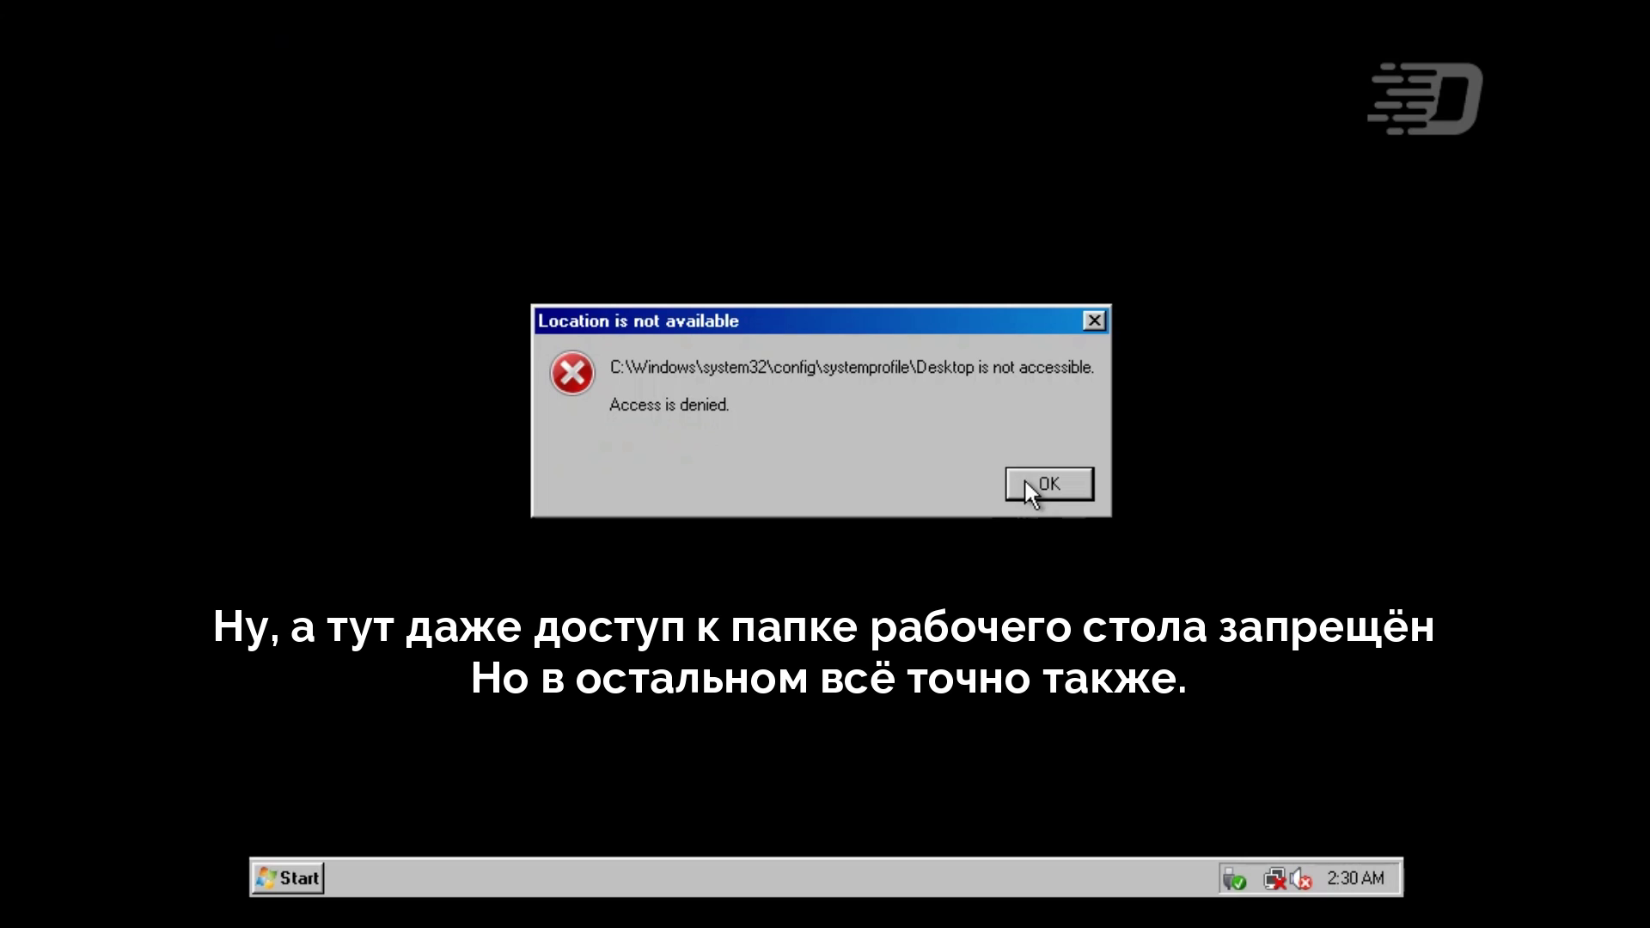
click(1039, 475)
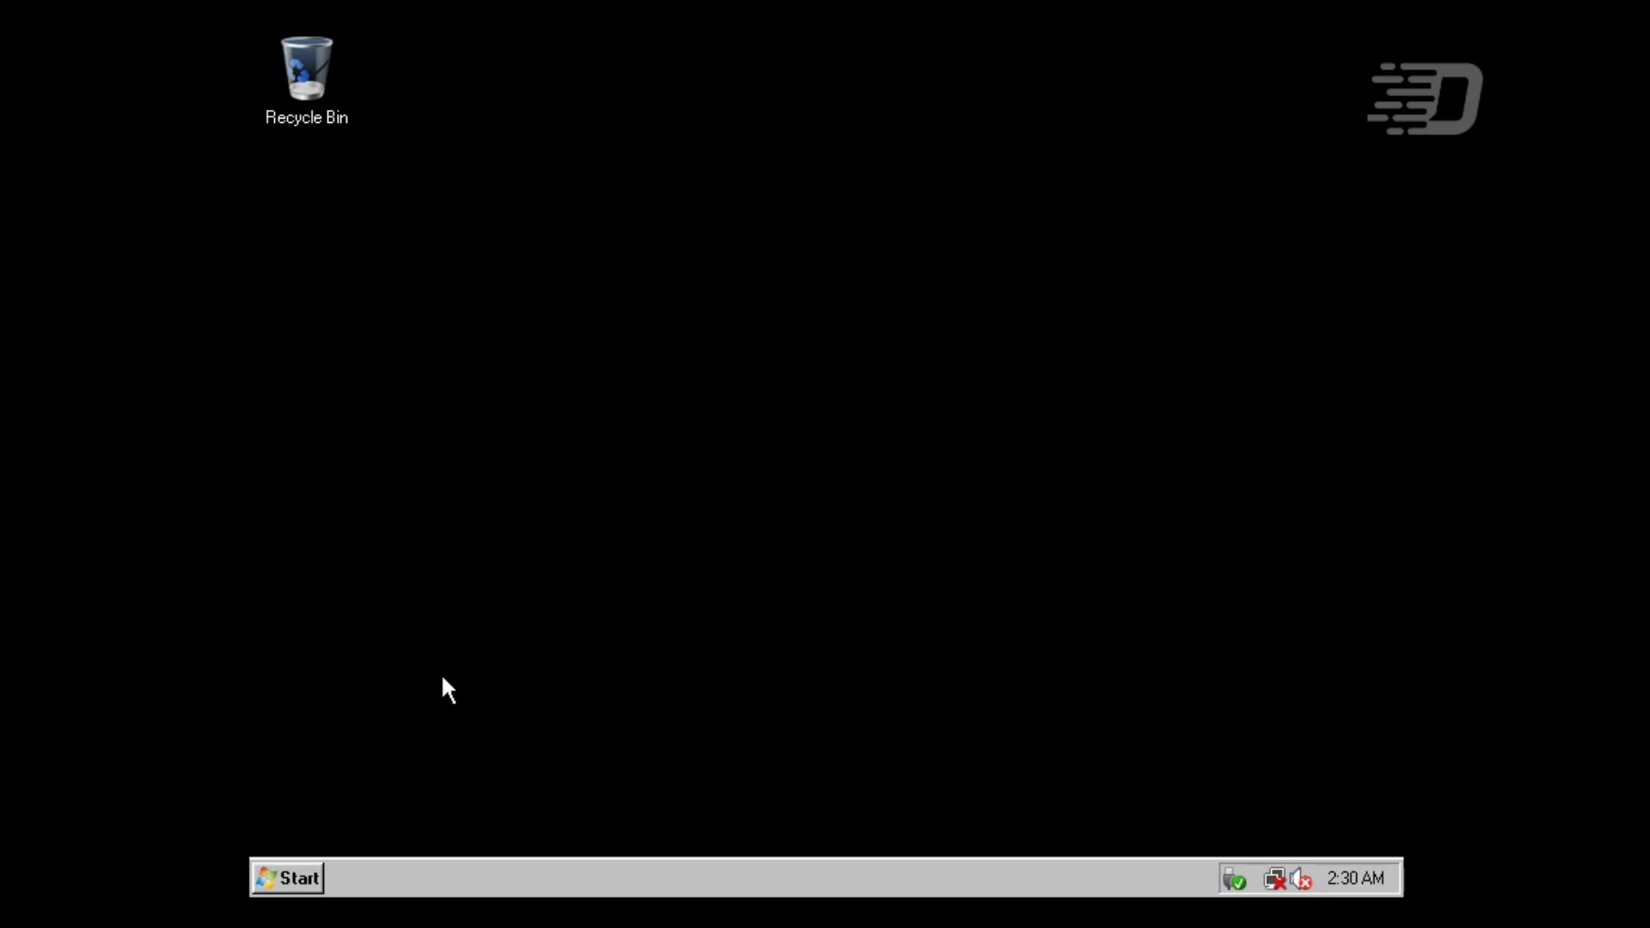
right_click(442, 674)
click(557, 647)
Try opening Folders, dismiss the path error, and start Task Manager via Ctrl+Alt+Delete
key(super)
click(679, 550)
key(super)
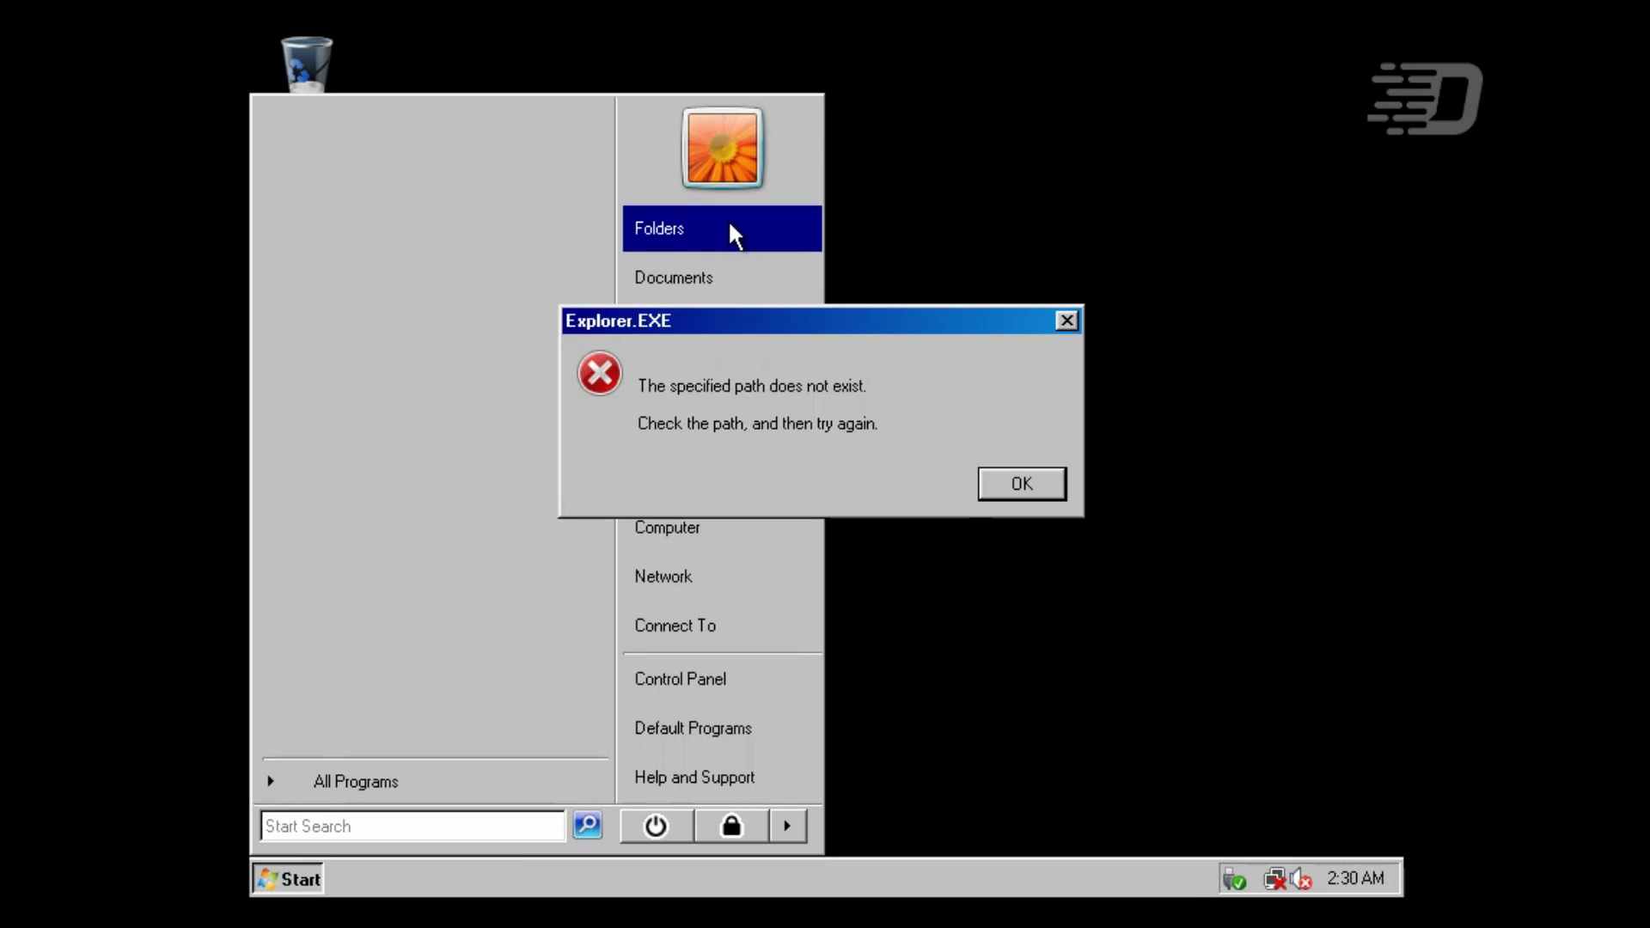
click(995, 482)
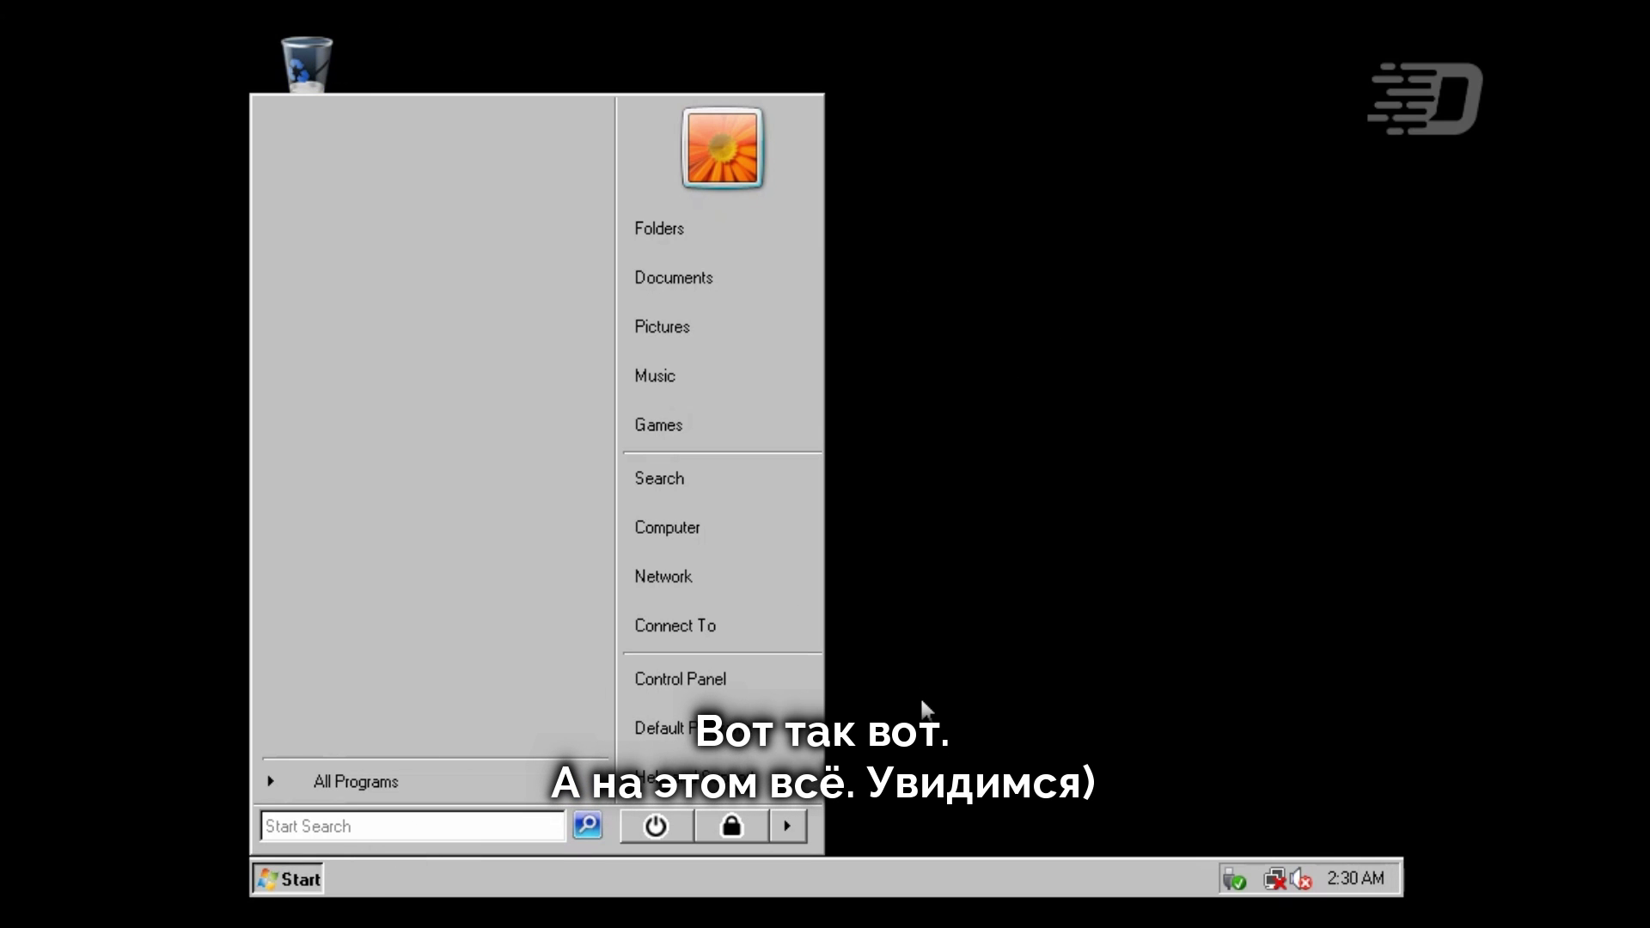
key(ctrl+alt+Delete)
click(855, 617)
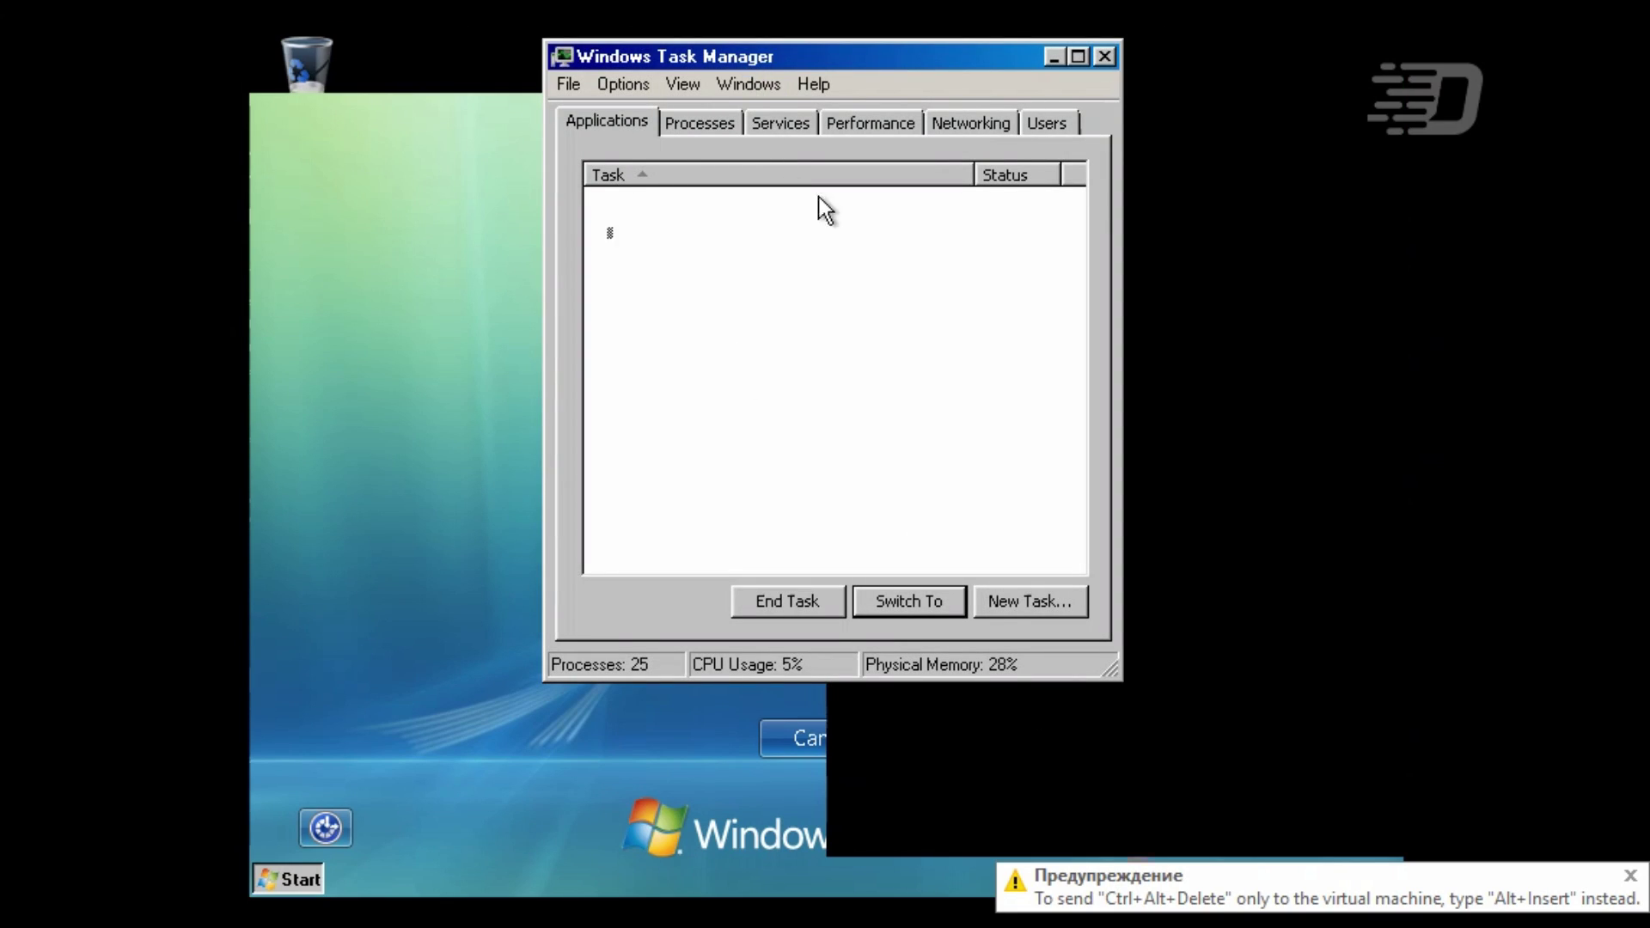